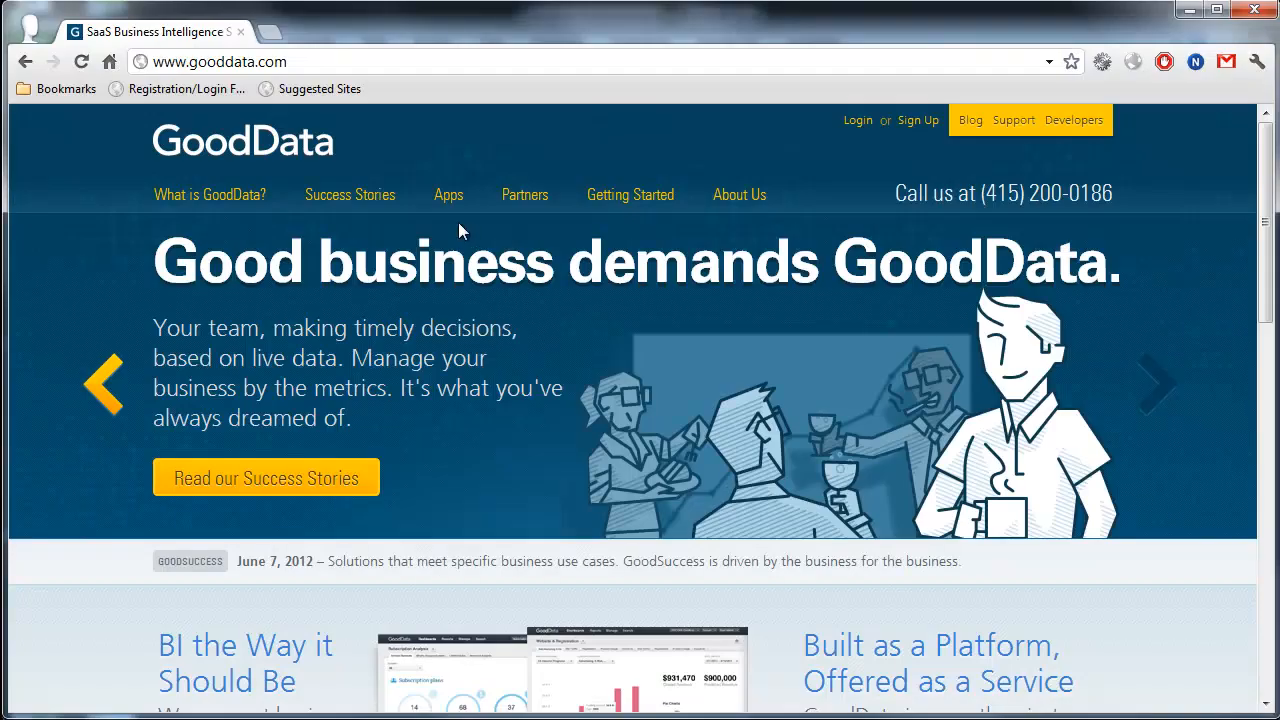
Download gooddata-cli-1.2.51.zip from the GoodData CL downloads reached through the developer site's Tools page
click(1089, 130)
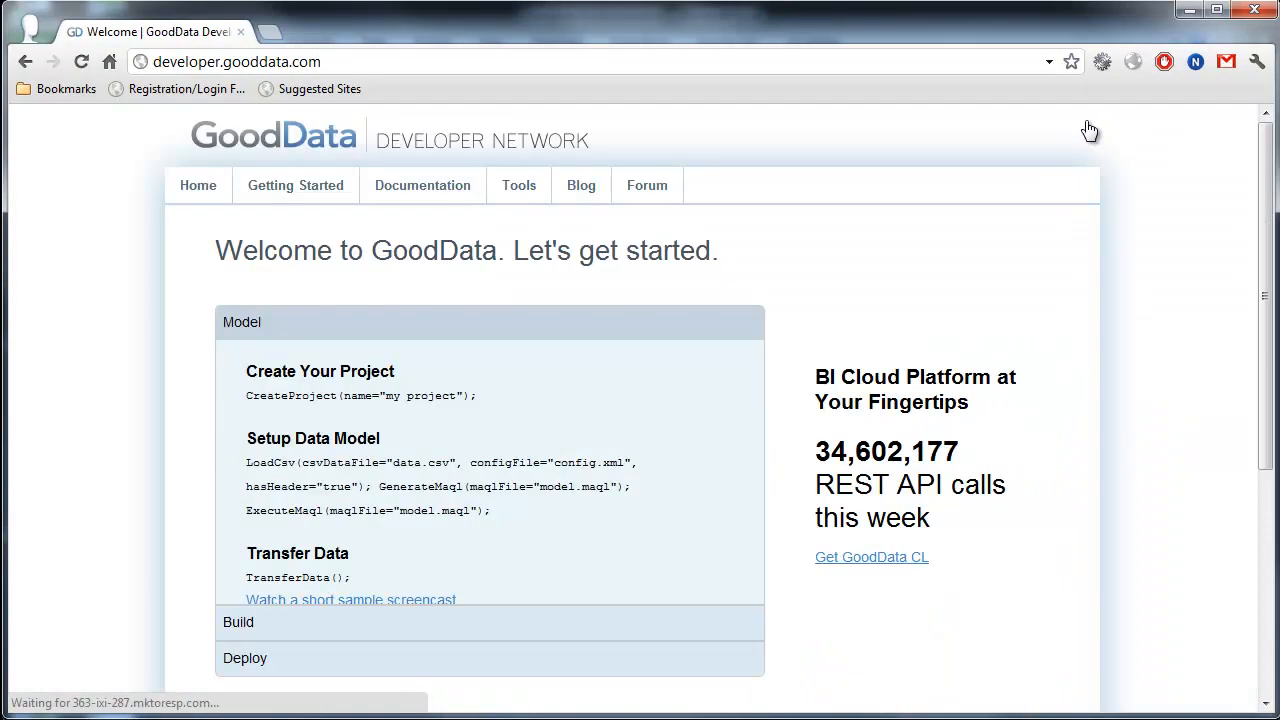
click(515, 197)
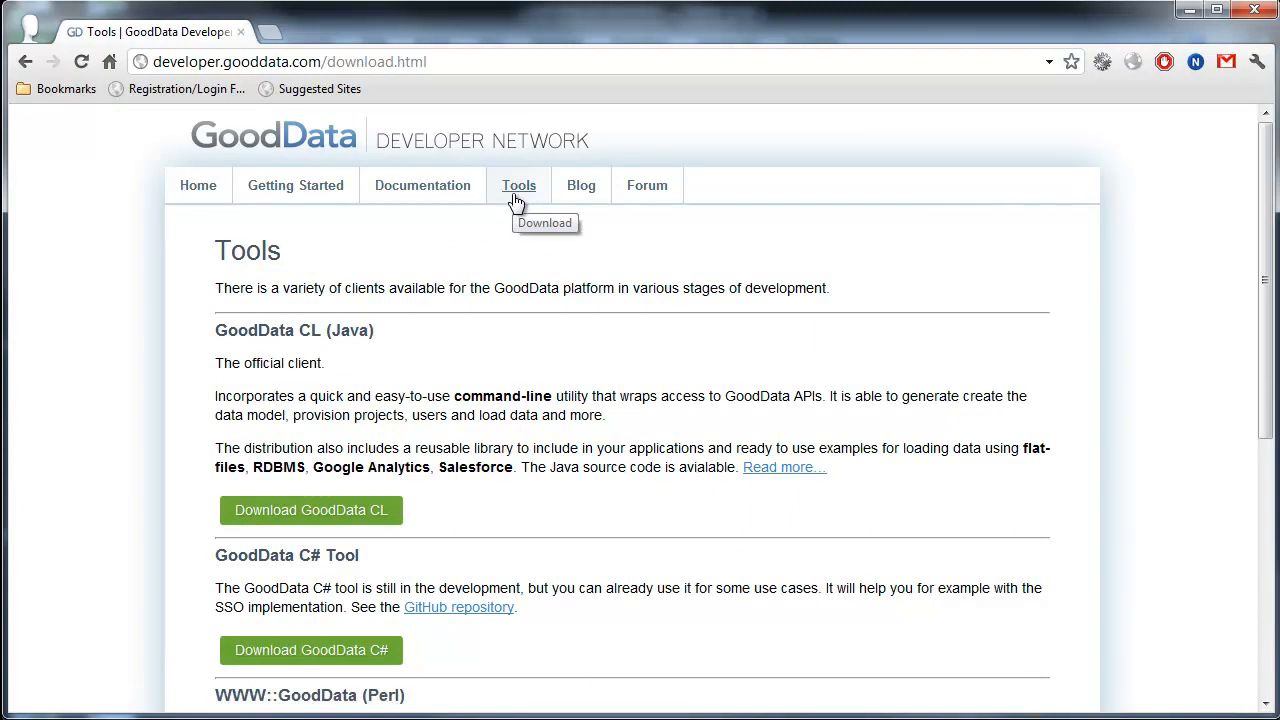
click(362, 512)
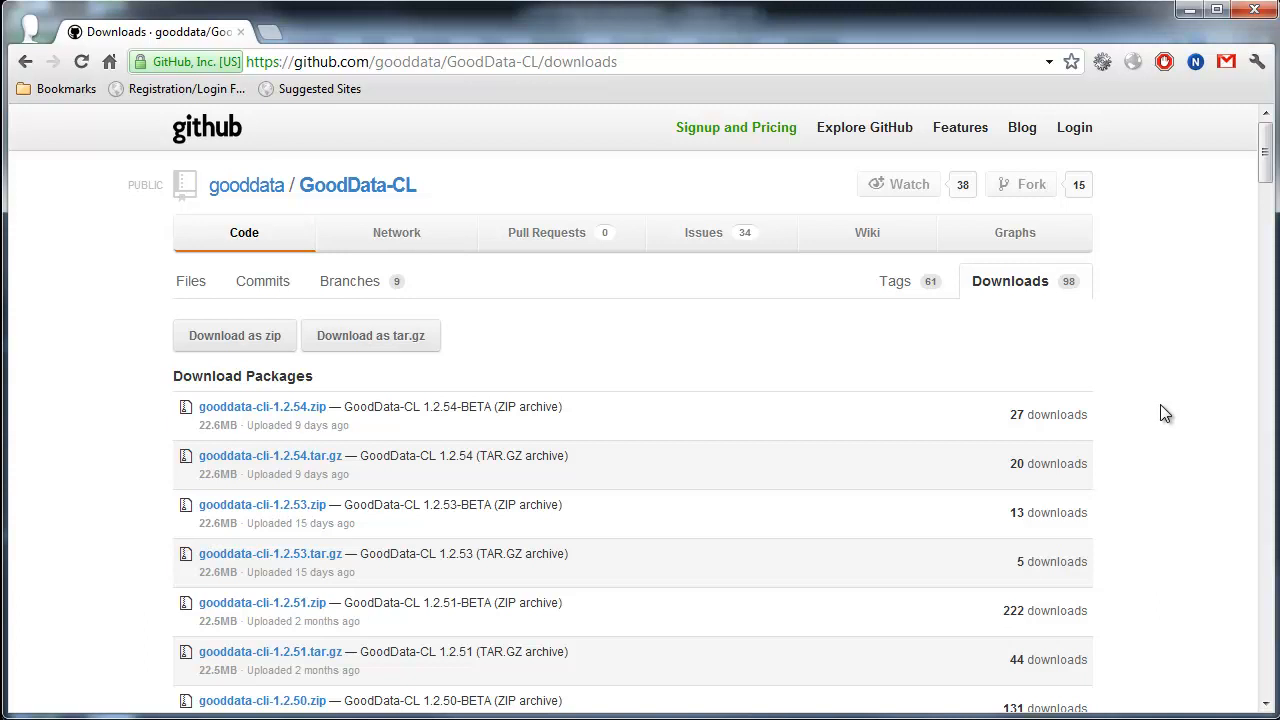
scroll(1165, 414, down, 1)
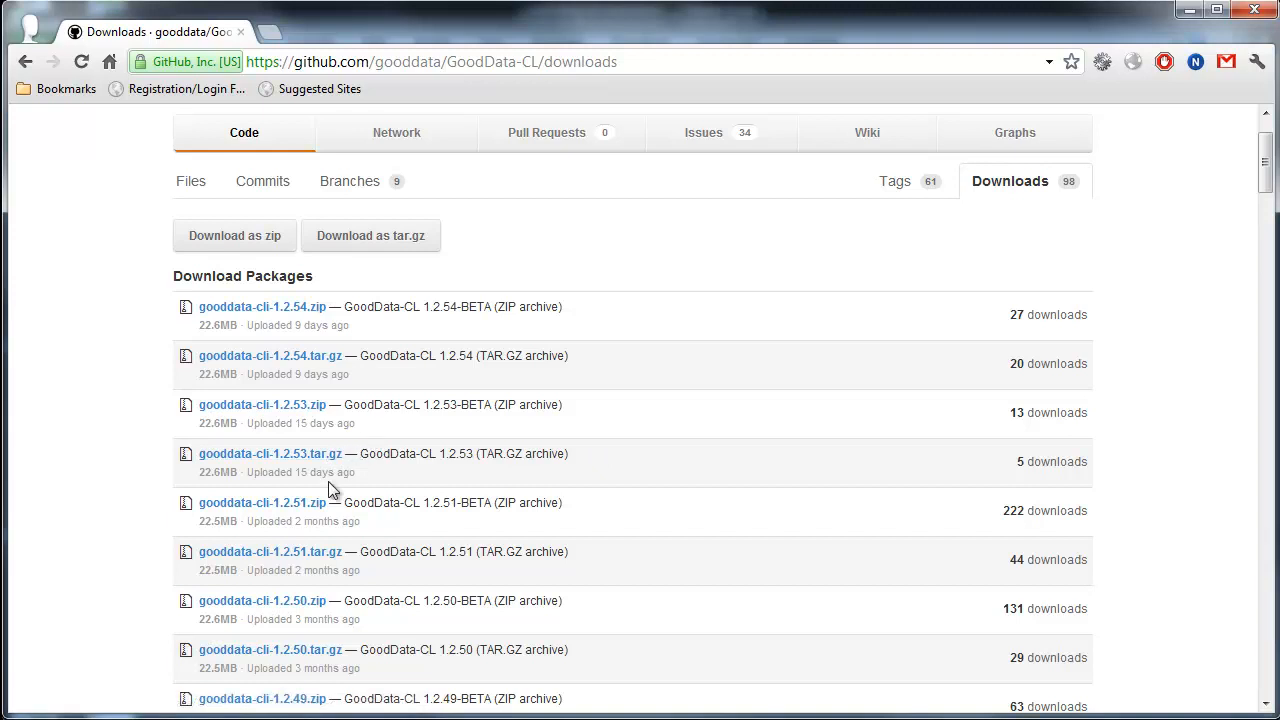
click(315, 509)
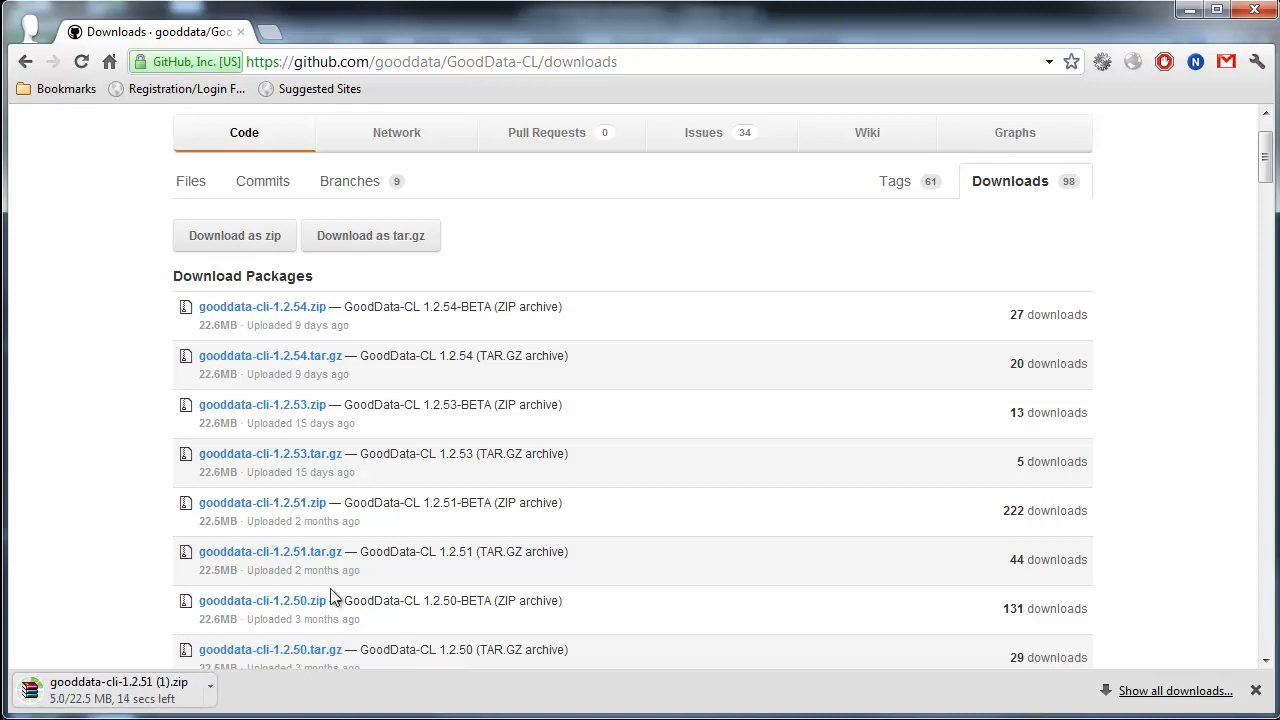
Open the gooddata-cli-1.2.51.zip archive on the desktop and enter its gooddata-cli-1.2.51 folder
click(1189, 10)
click(1185, 13)
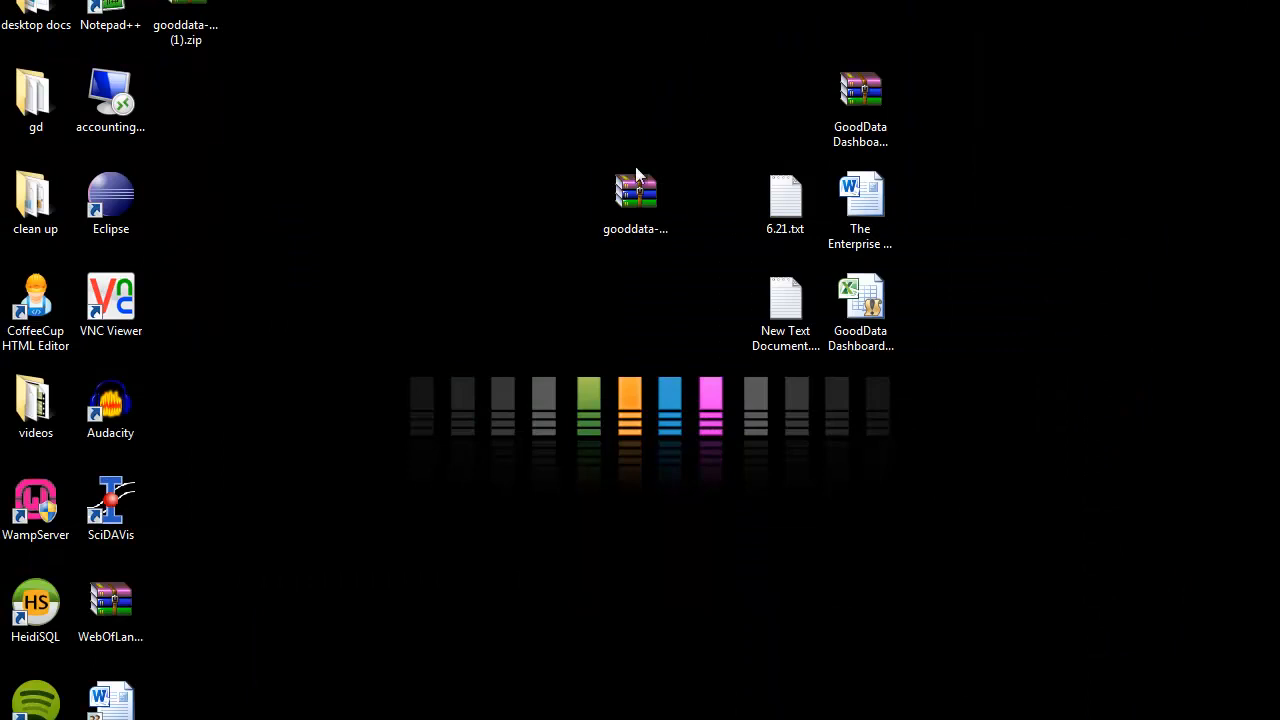
click(658, 198)
click(660, 199)
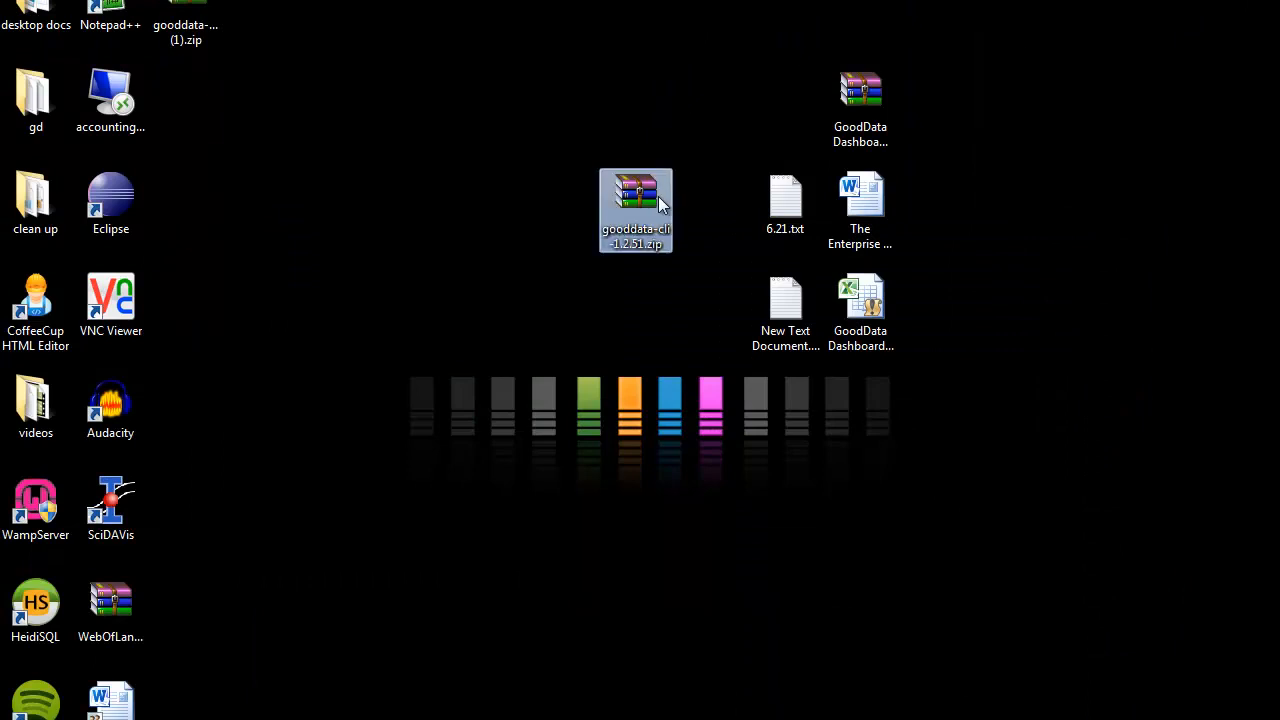
double_click(647, 199)
click(389, 326)
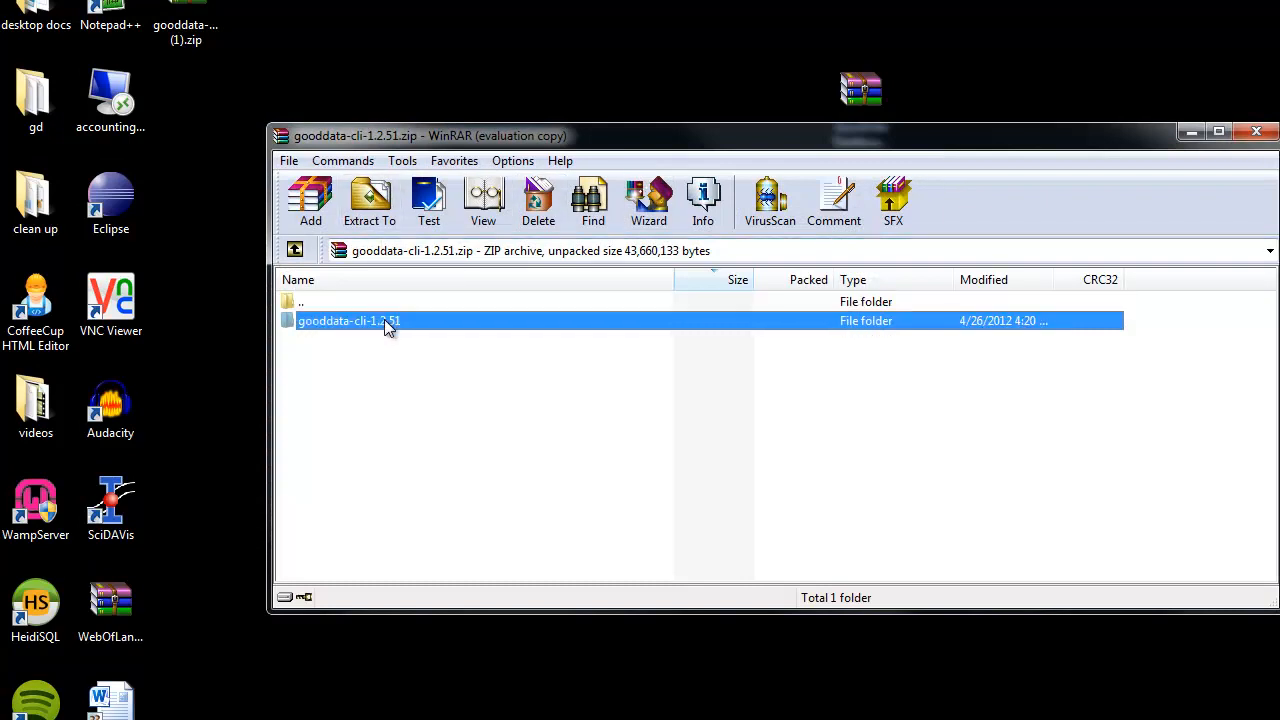
click(929, 289)
double_click(362, 325)
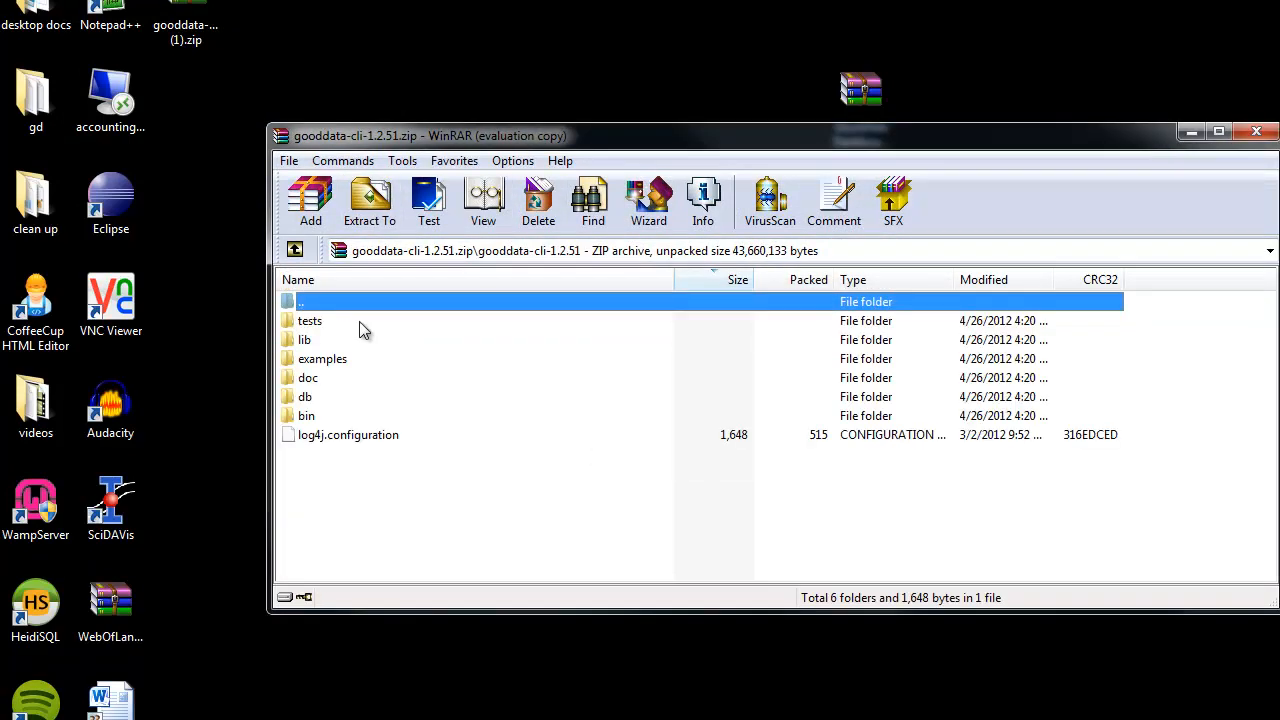
Extract the archive to a desktop folder named gooddata and place that folder below the zip file on the desktop
click(370, 205)
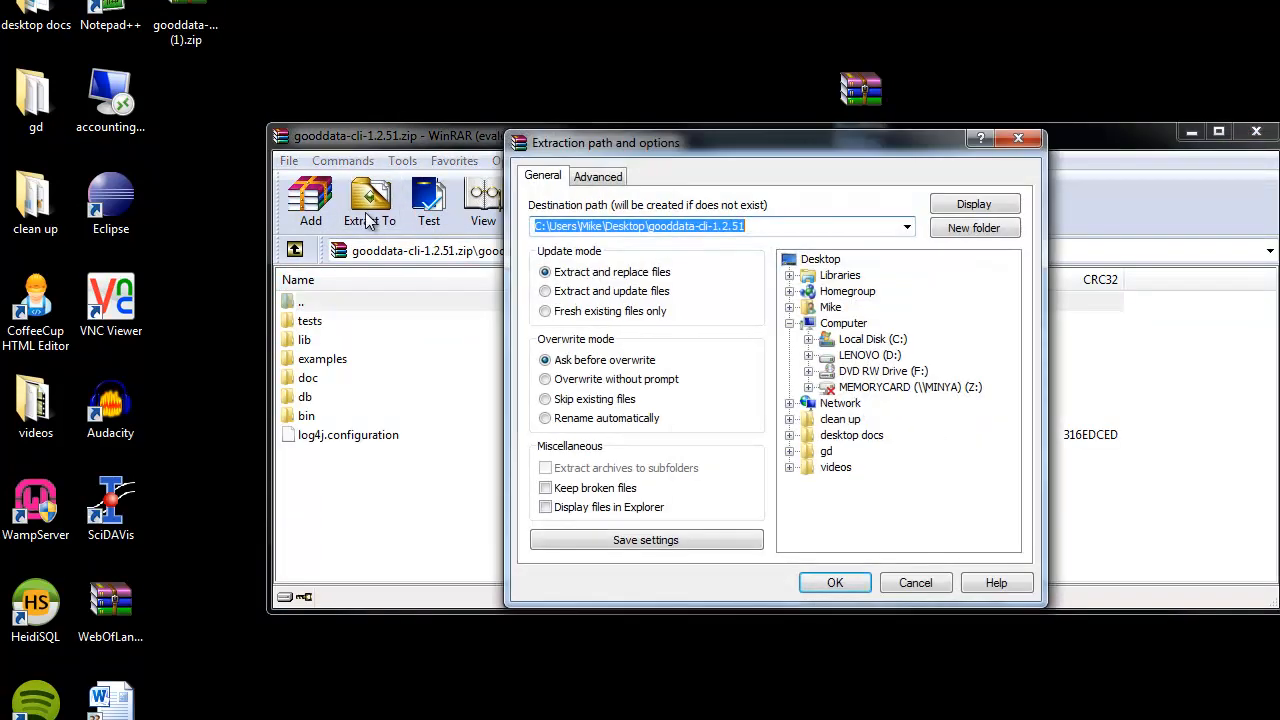
drag(696, 226, 746, 226)
key(BackSpace)
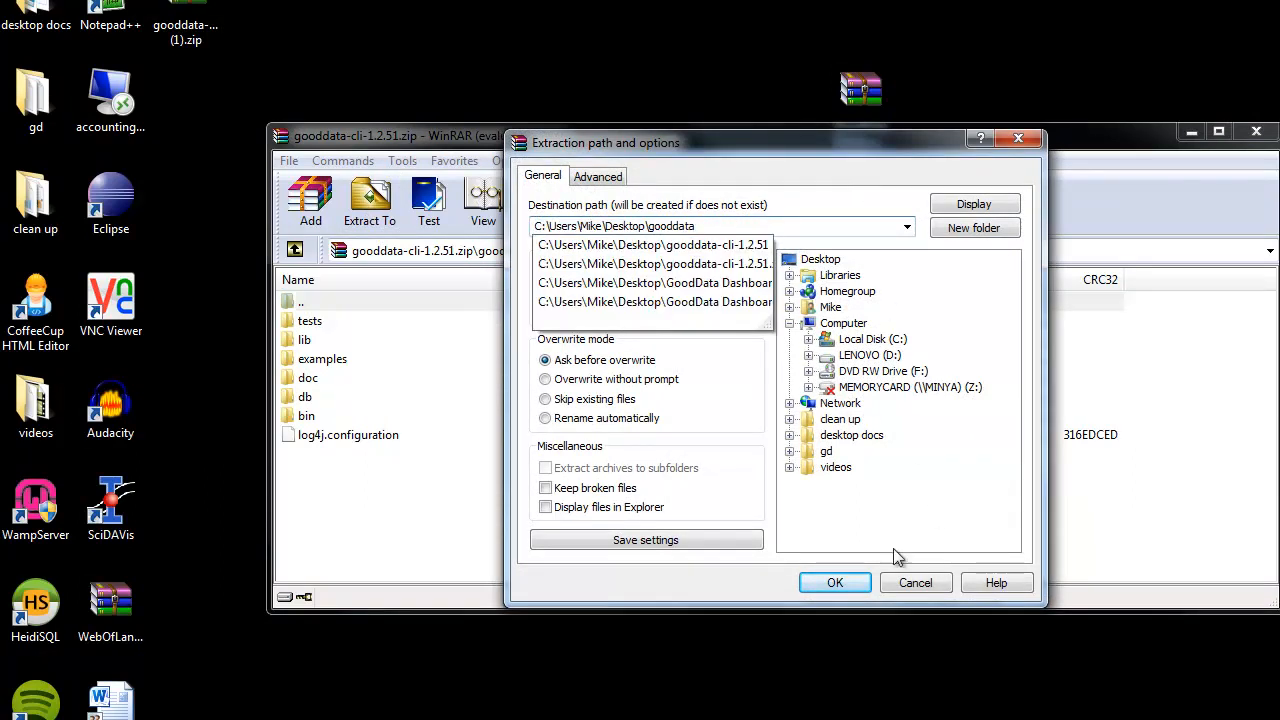
click(840, 582)
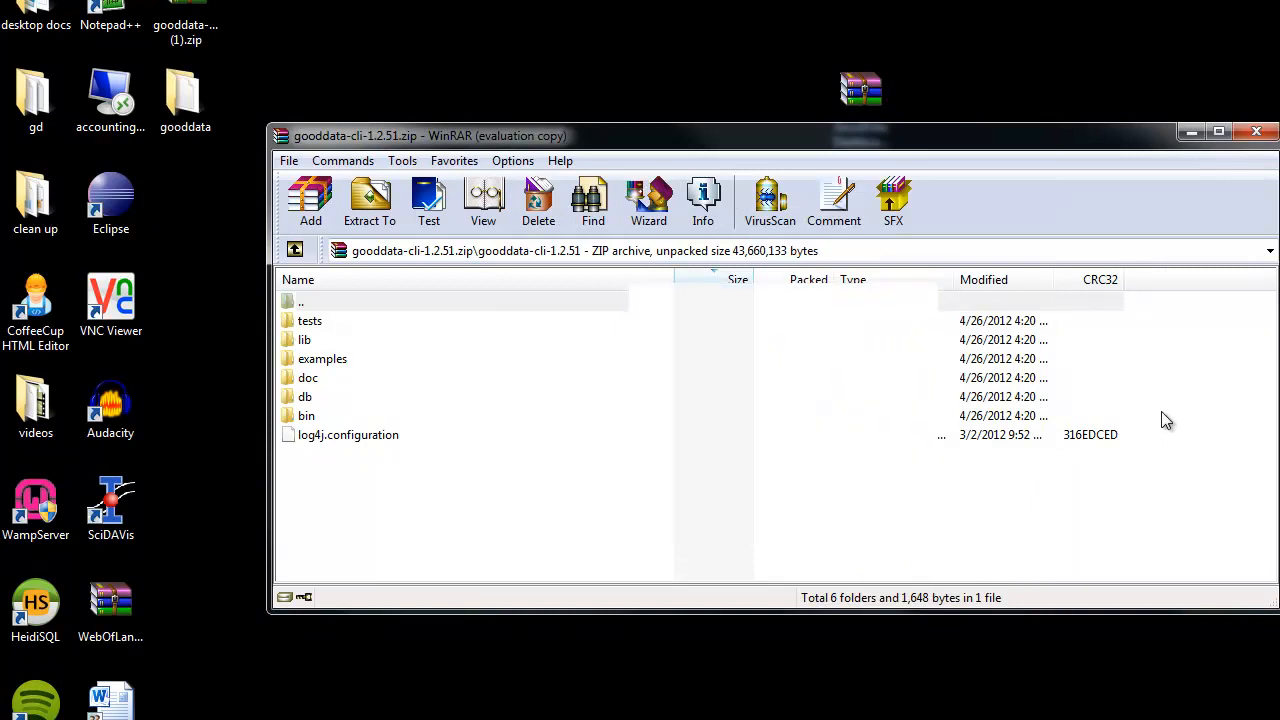
click(1257, 131)
drag(203, 113, 655, 302)
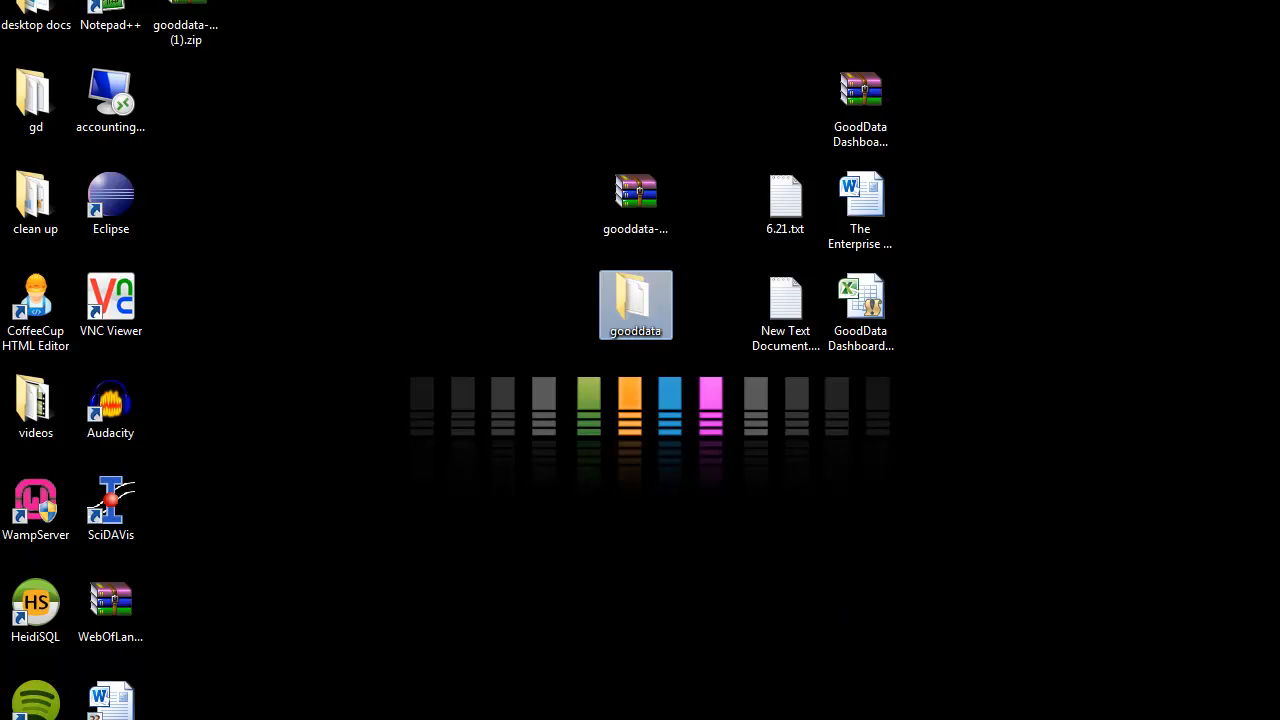
Switch to the GoodData Dashboard workbook in Excel and review the STEPS sheet and the Main Dashboard's username and password variables
key(alt+Tab)
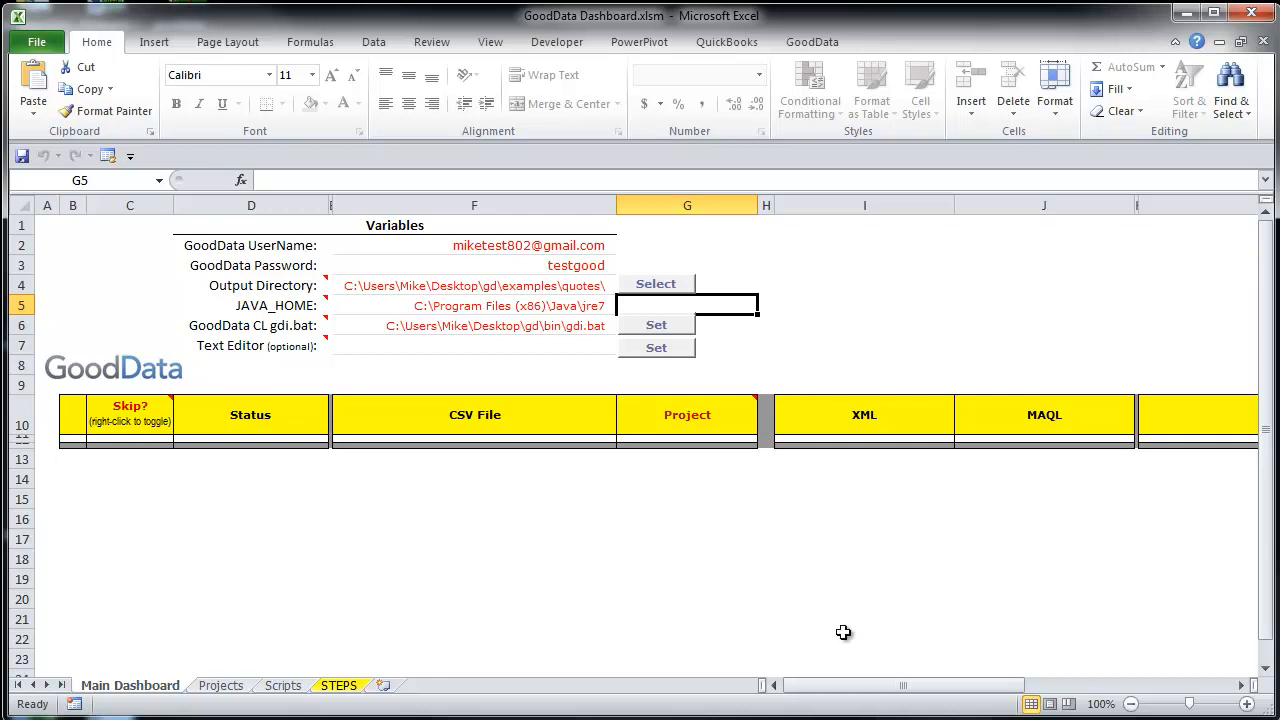
click(342, 686)
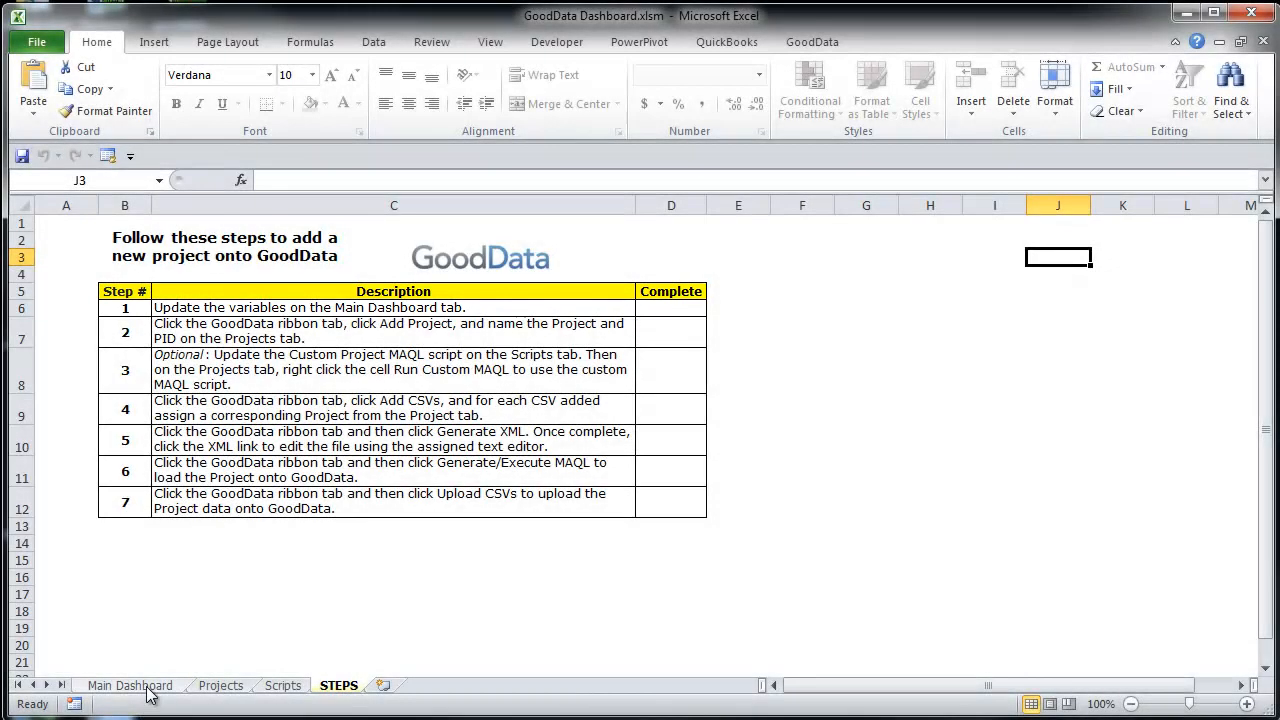
click(148, 688)
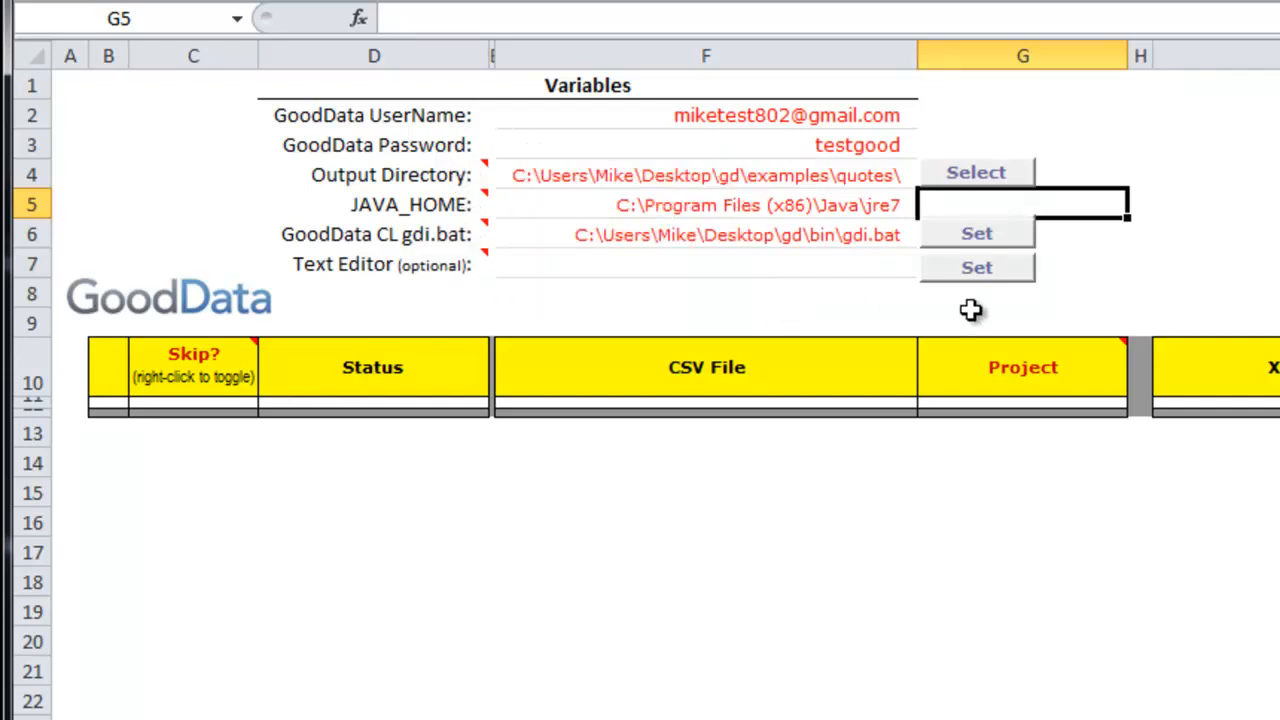
click(886, 122)
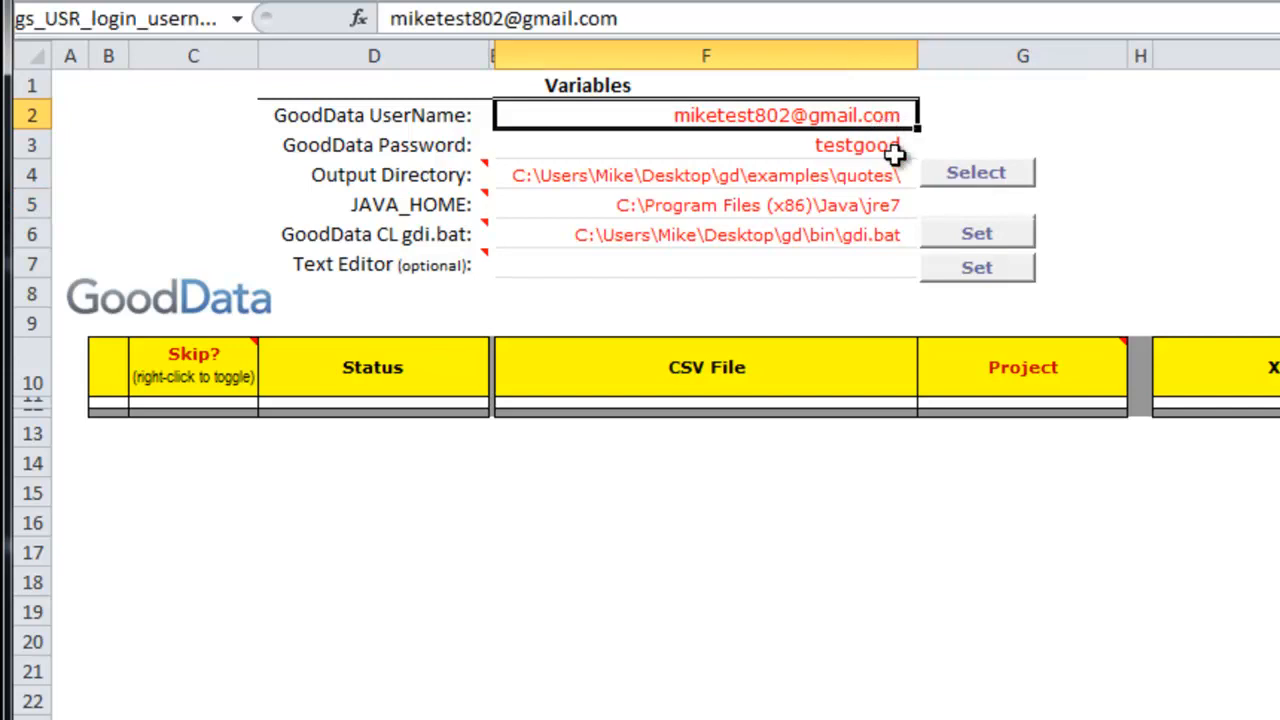
click(888, 149)
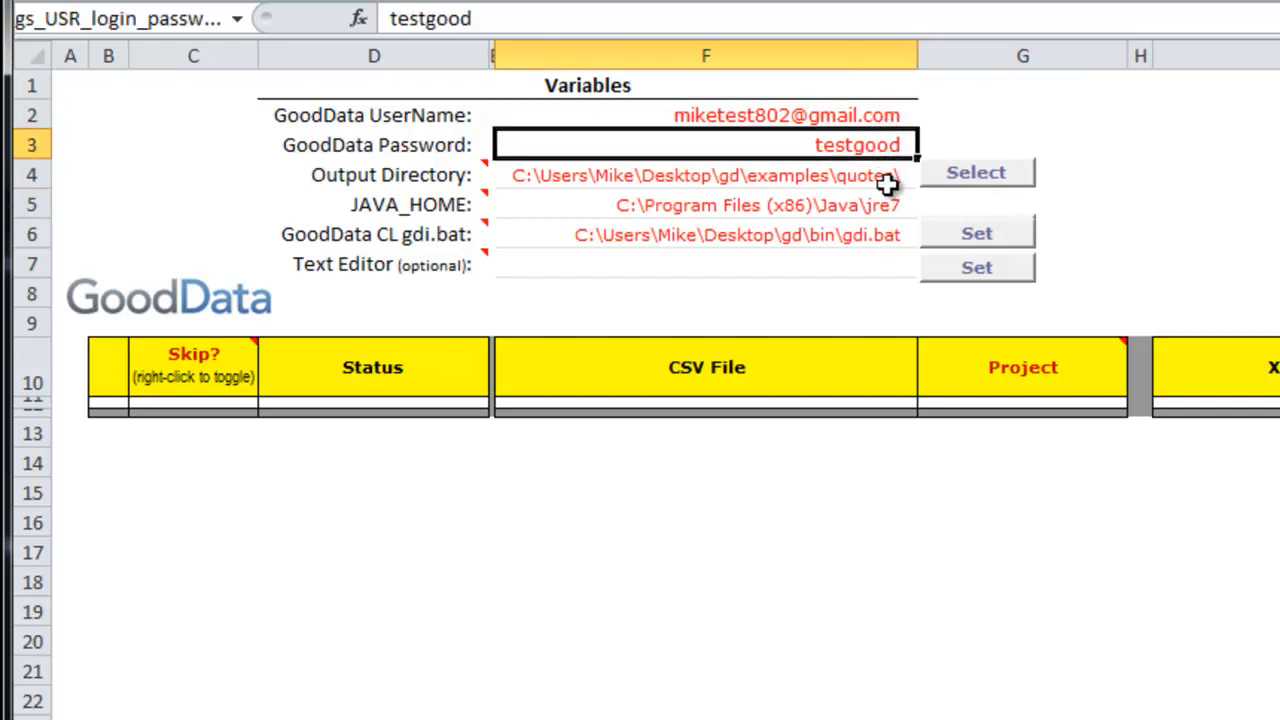
Set the Output Directory variable to the quotes folder inside gooddata\examples on the desktop
click(880, 180)
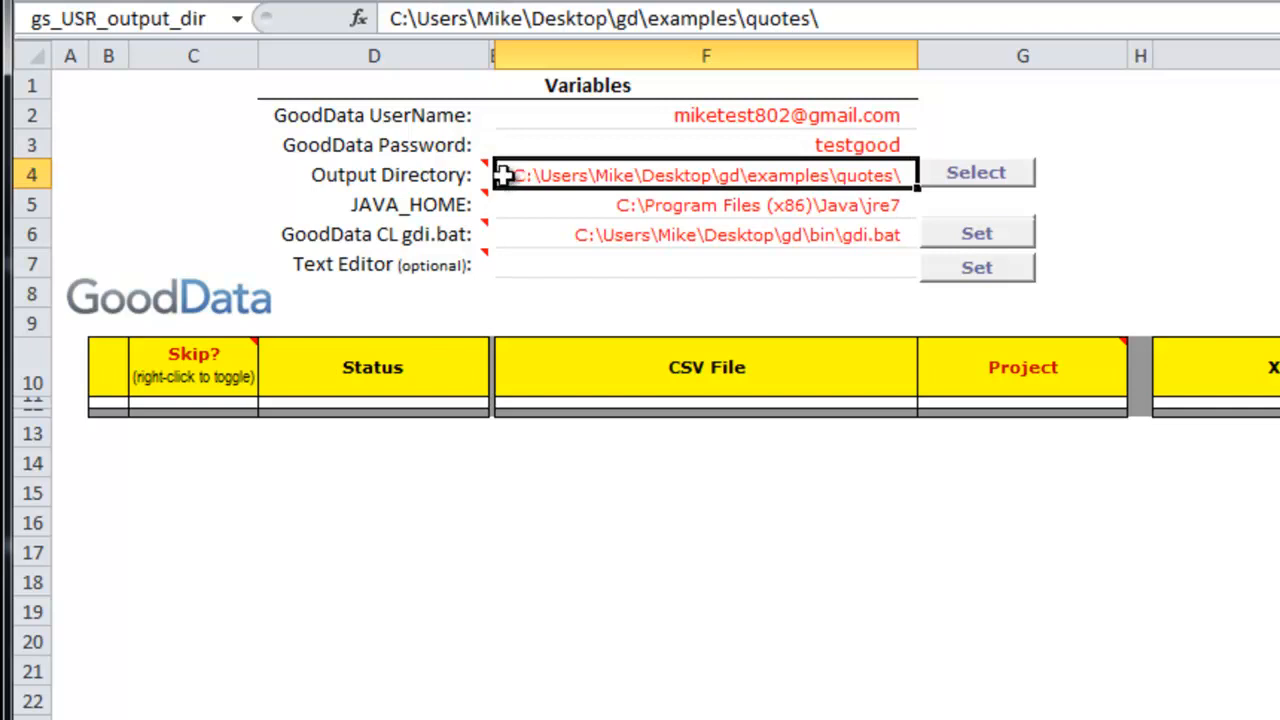
mouse_move(484, 172)
click(970, 175)
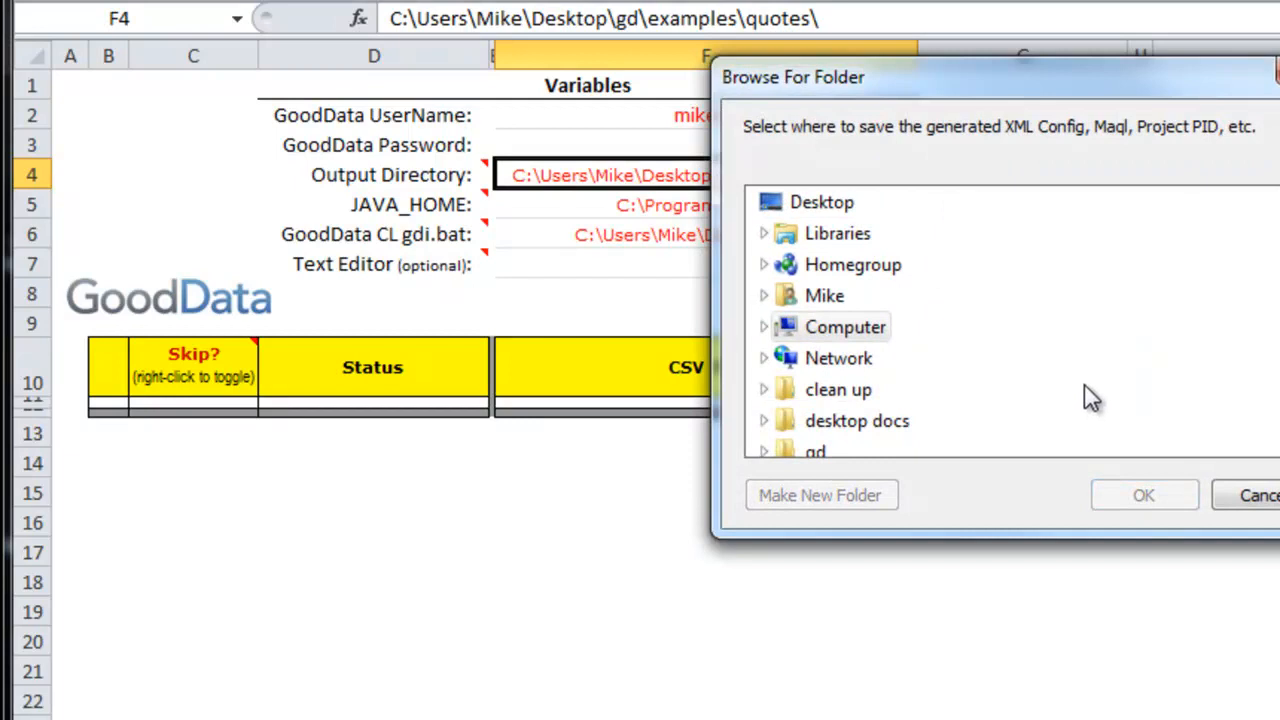
scroll(814, 380, down, 1)
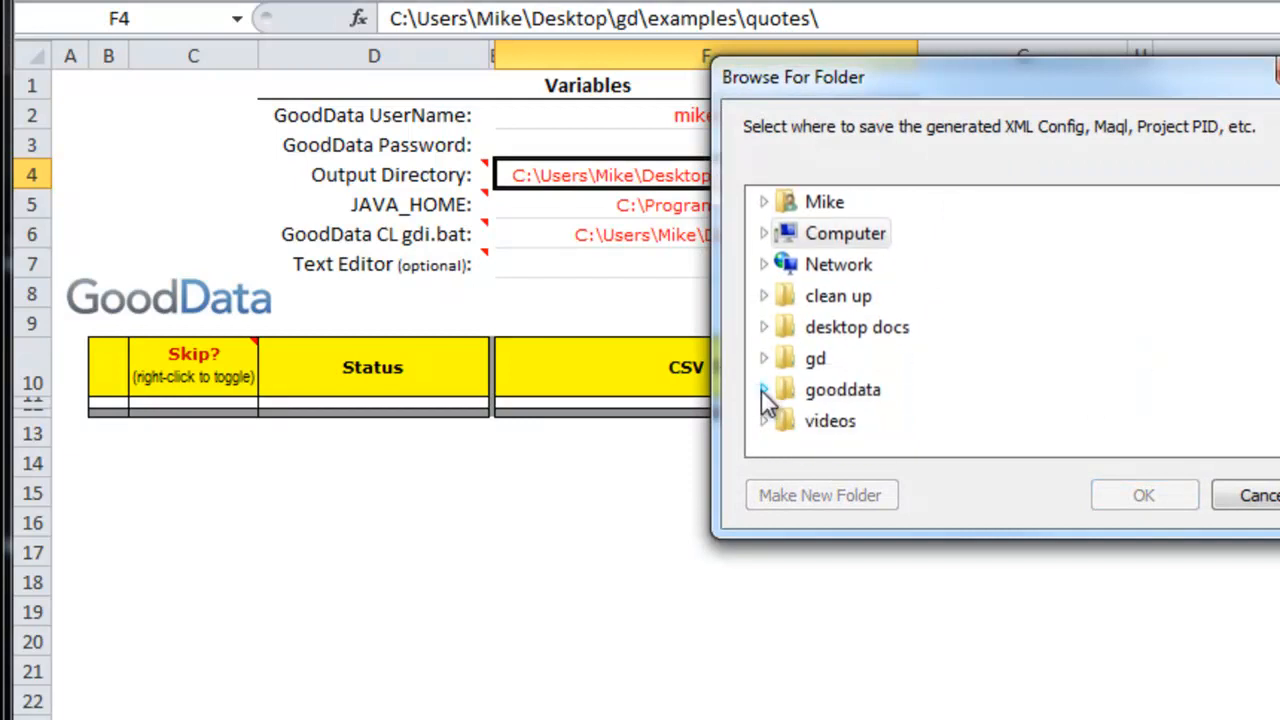
click(766, 400)
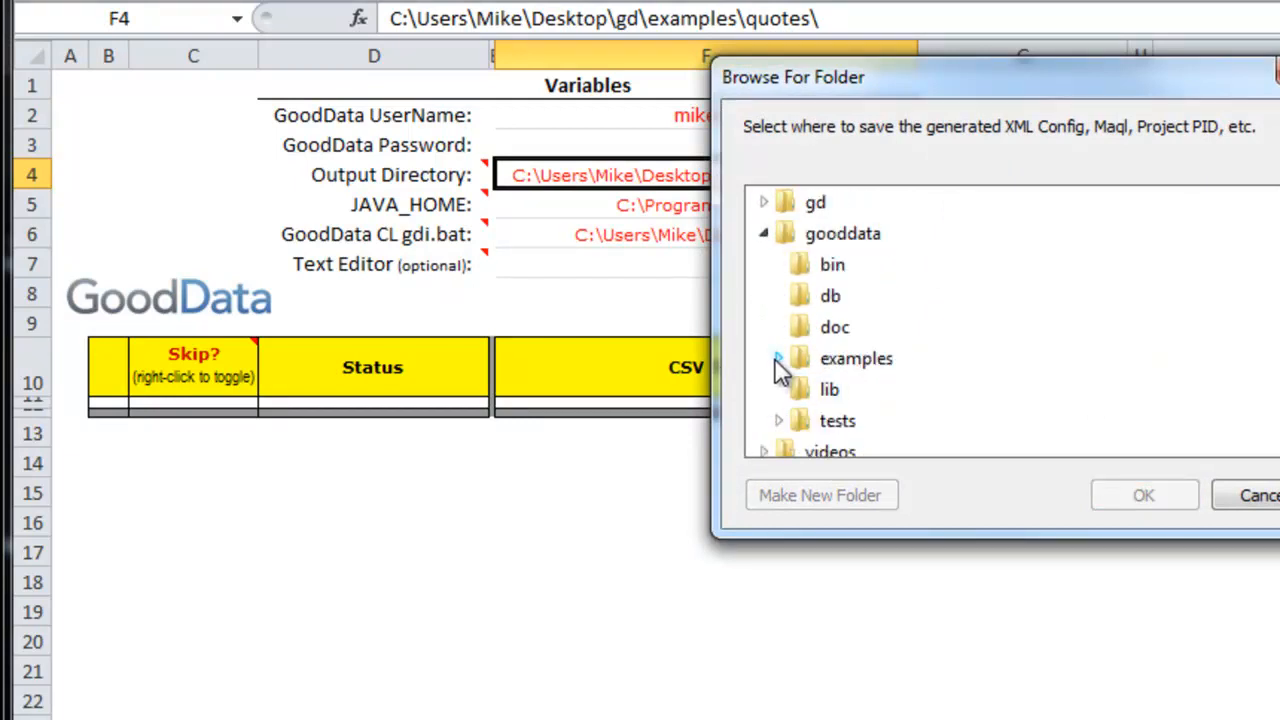
click(778, 360)
scroll(857, 357, down, 2)
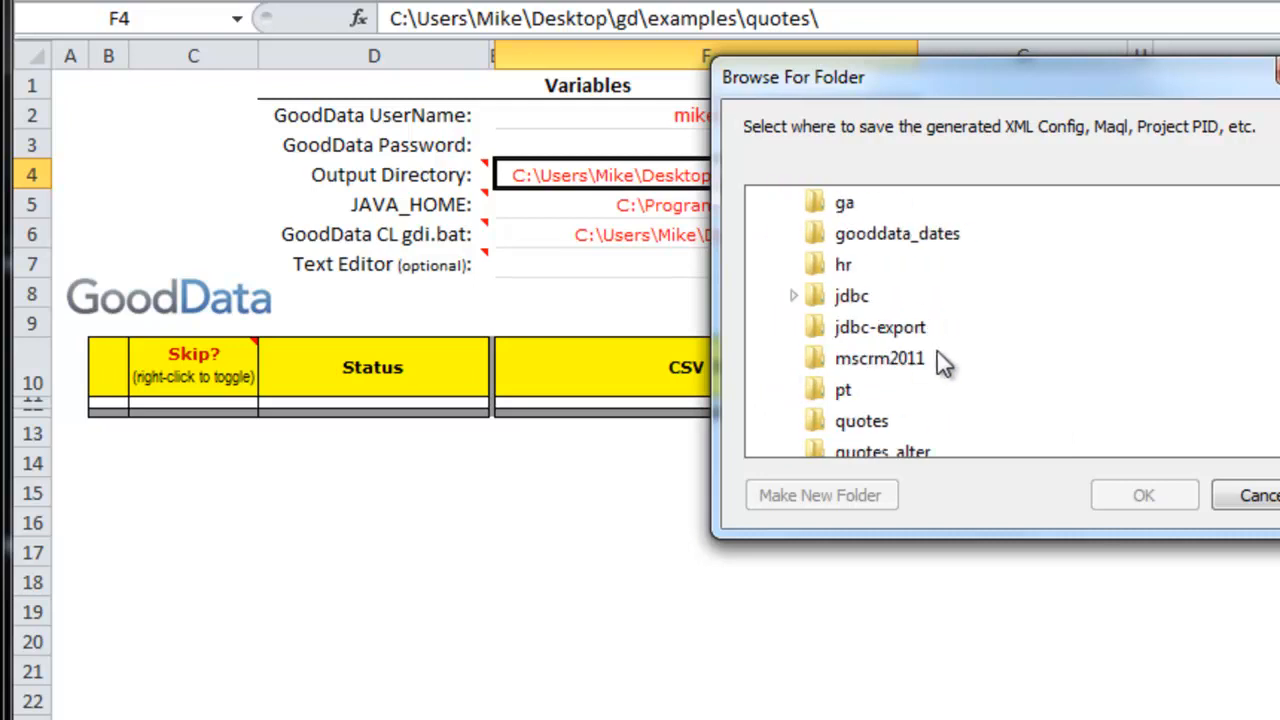
scroll(955, 370, down, 1)
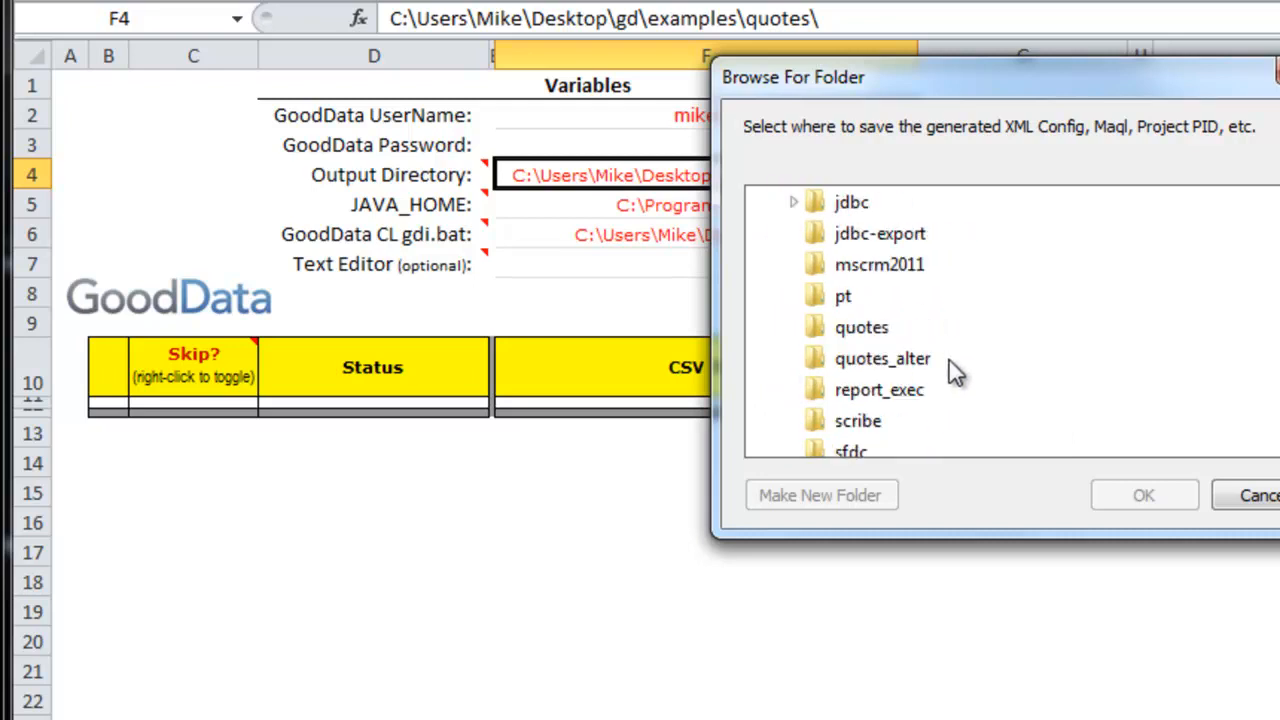
click(872, 336)
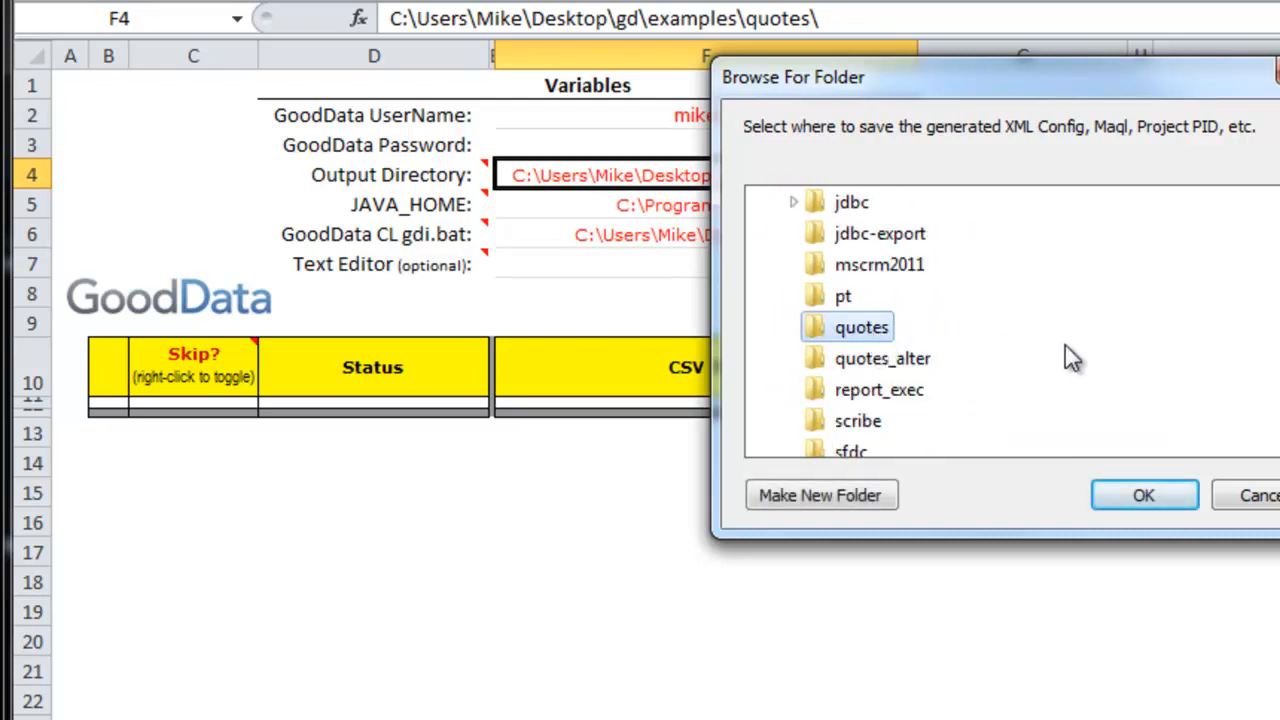
click(1170, 495)
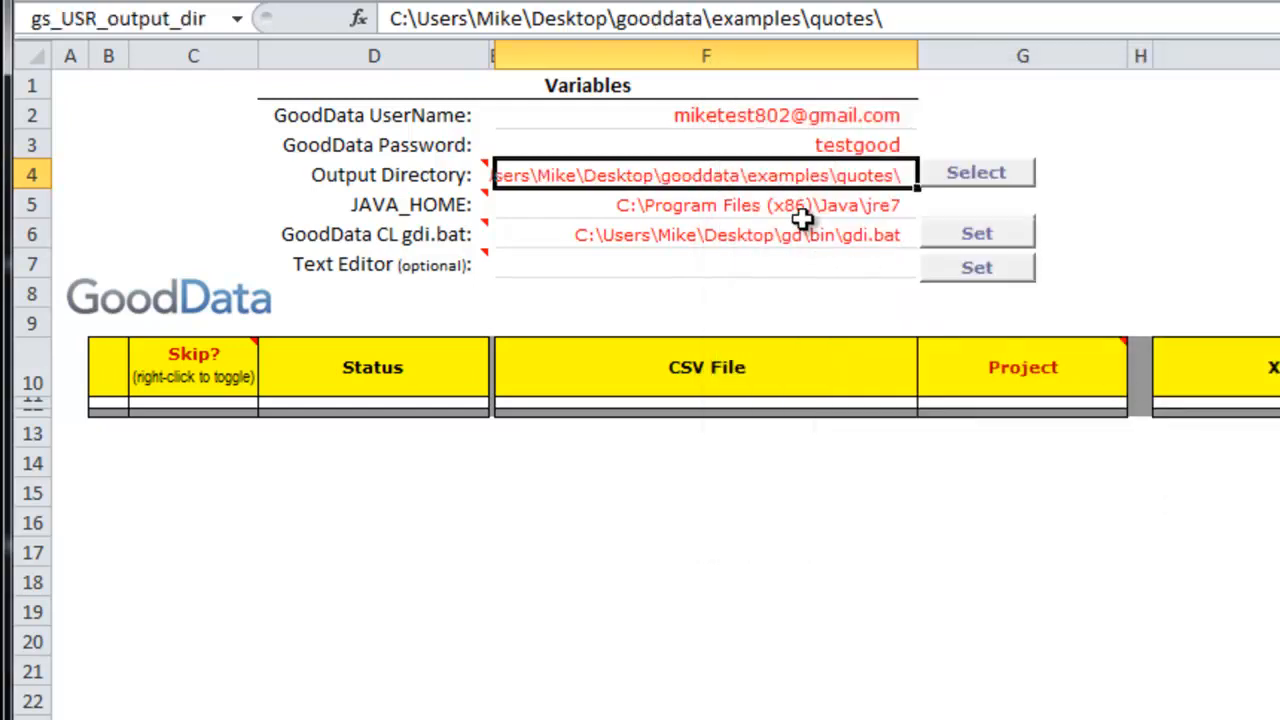
Check the JAVA_HOME variable and set the GoodData CL gdi.bat path to gdi.bat in the desktop's gooddata\bin folder
click(803, 208)
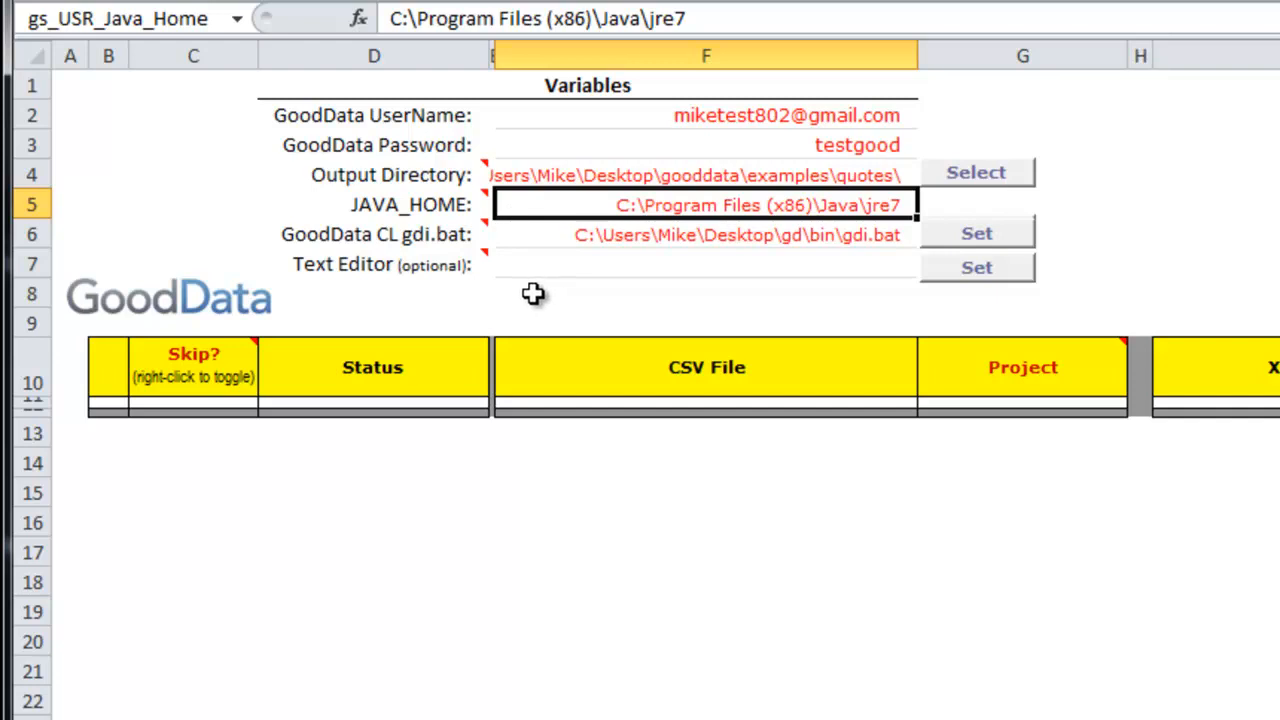
mouse_move(484, 199)
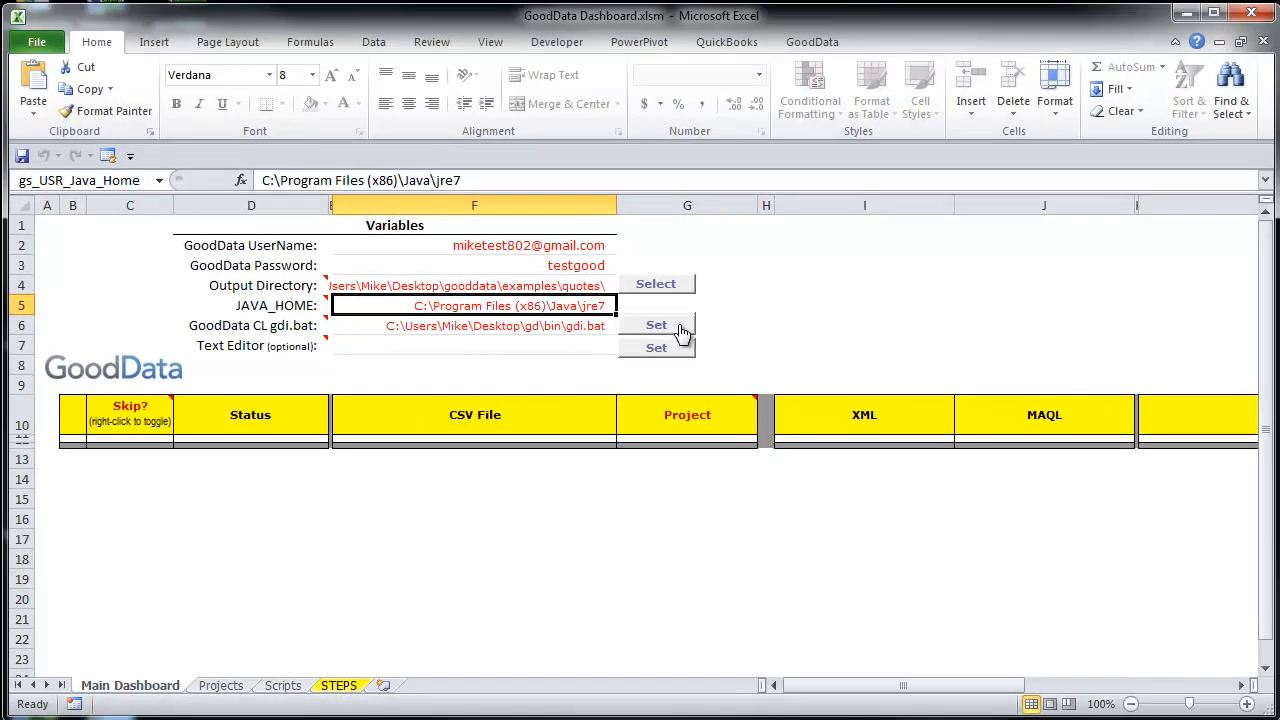
click(948, 246)
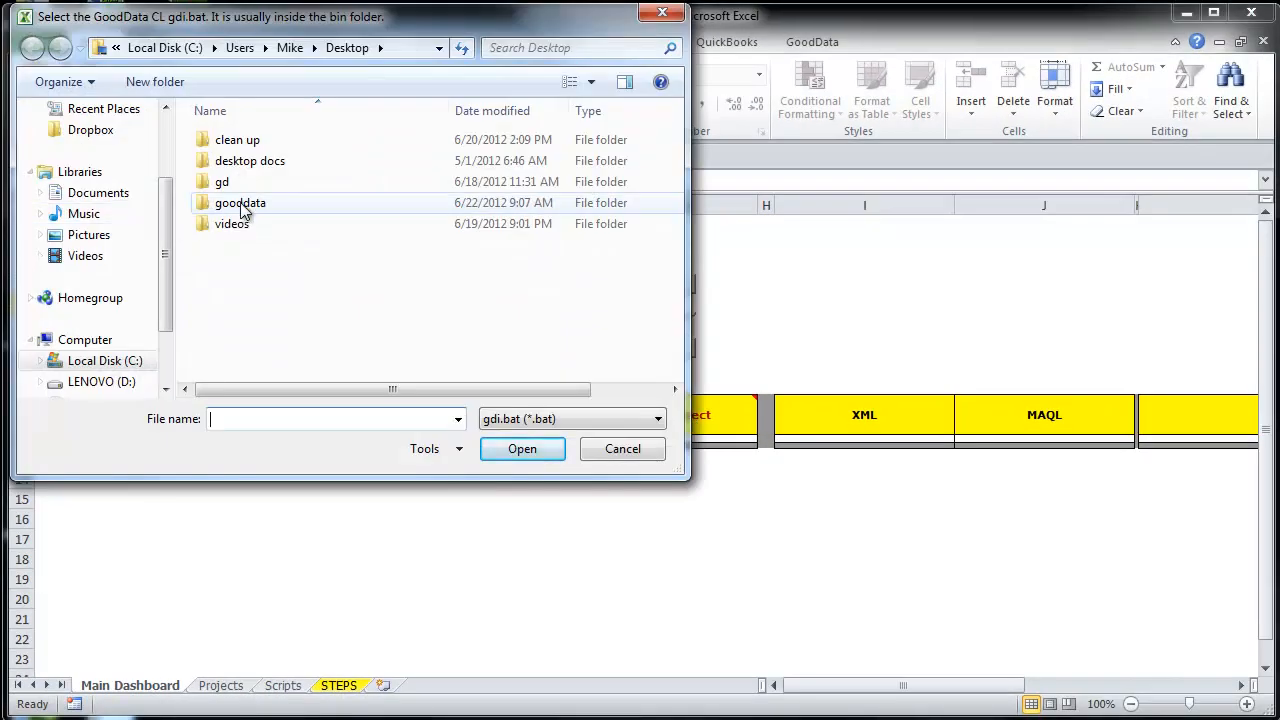
double_click(241, 206)
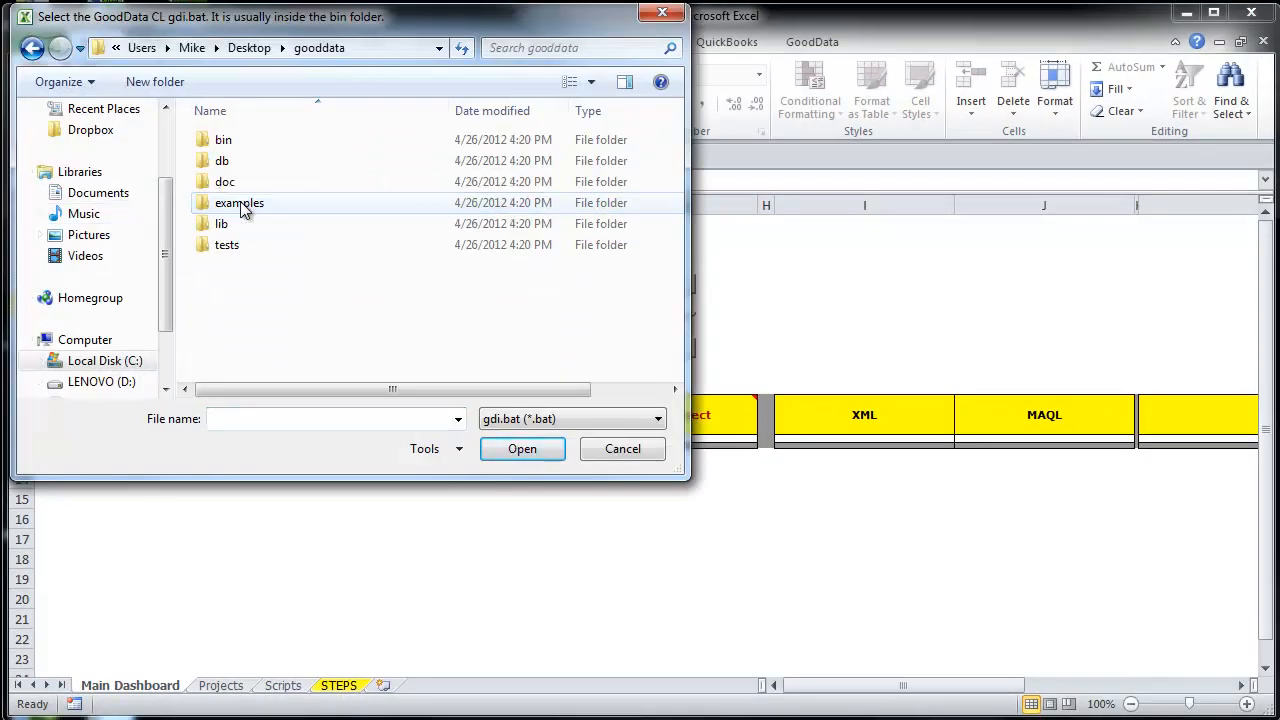
double_click(242, 140)
double_click(248, 140)
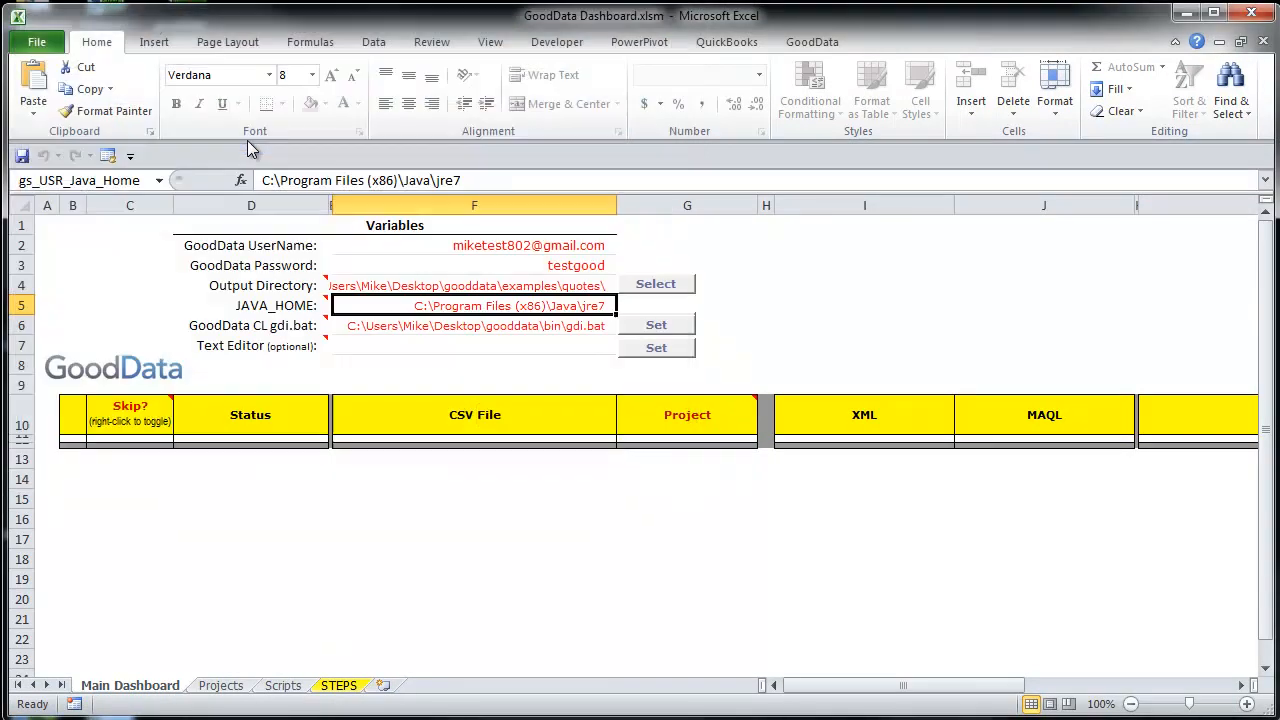
Set the optional Text Editor variable to Notepad++ from the desktop
click(511, 342)
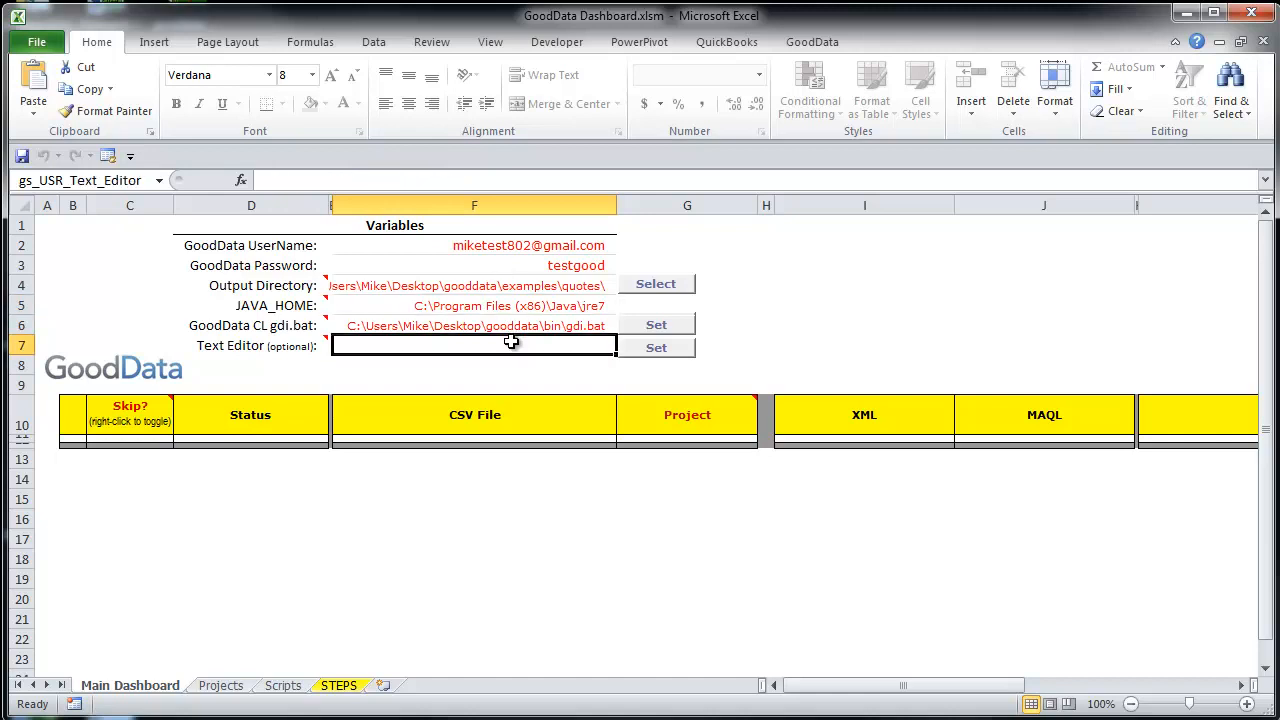
click(670, 347)
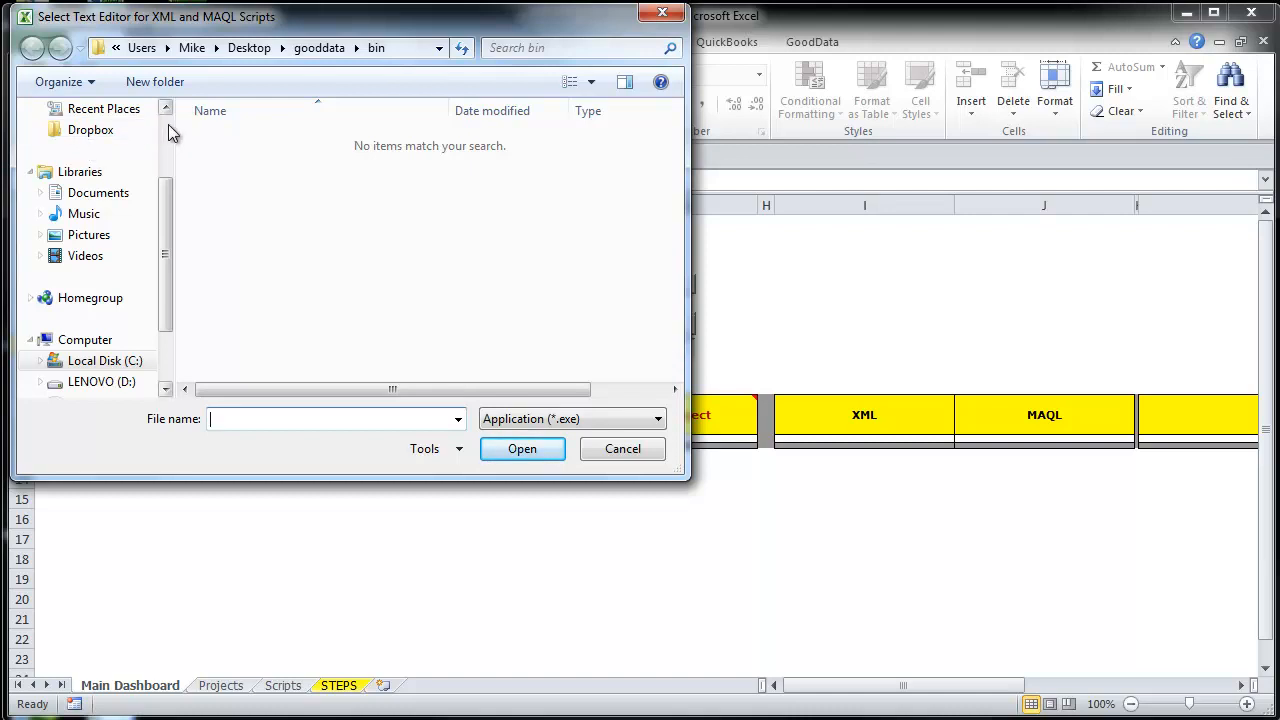
scroll(168, 124, up, 2)
click(100, 182)
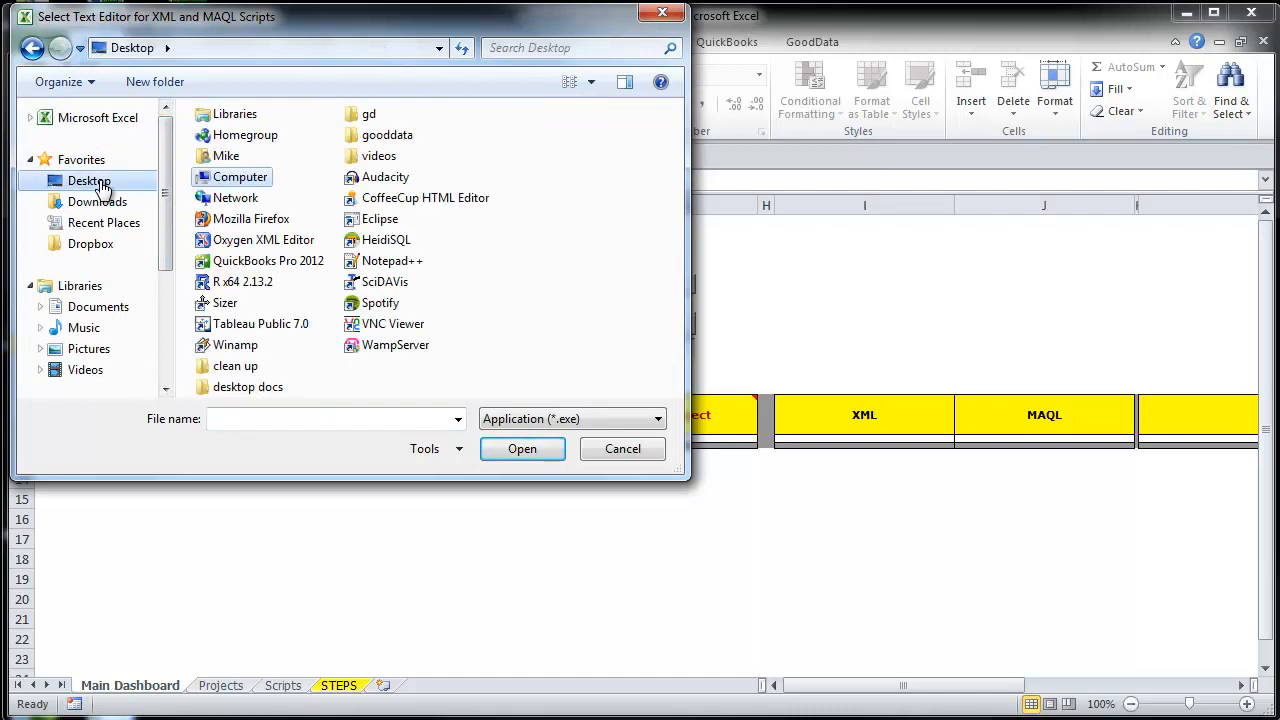
double_click(413, 262)
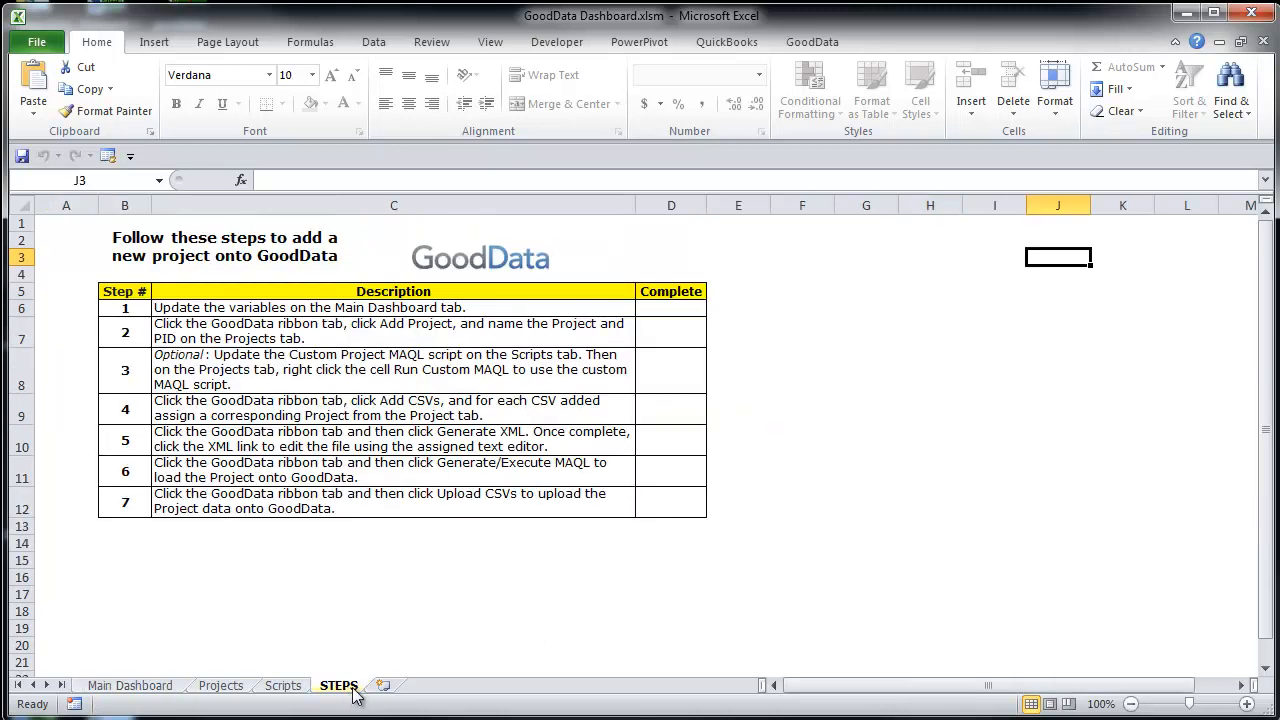
Mark step 1 as complete with an X in the STEPS sheet's Complete column
click(677, 312)
text(x)
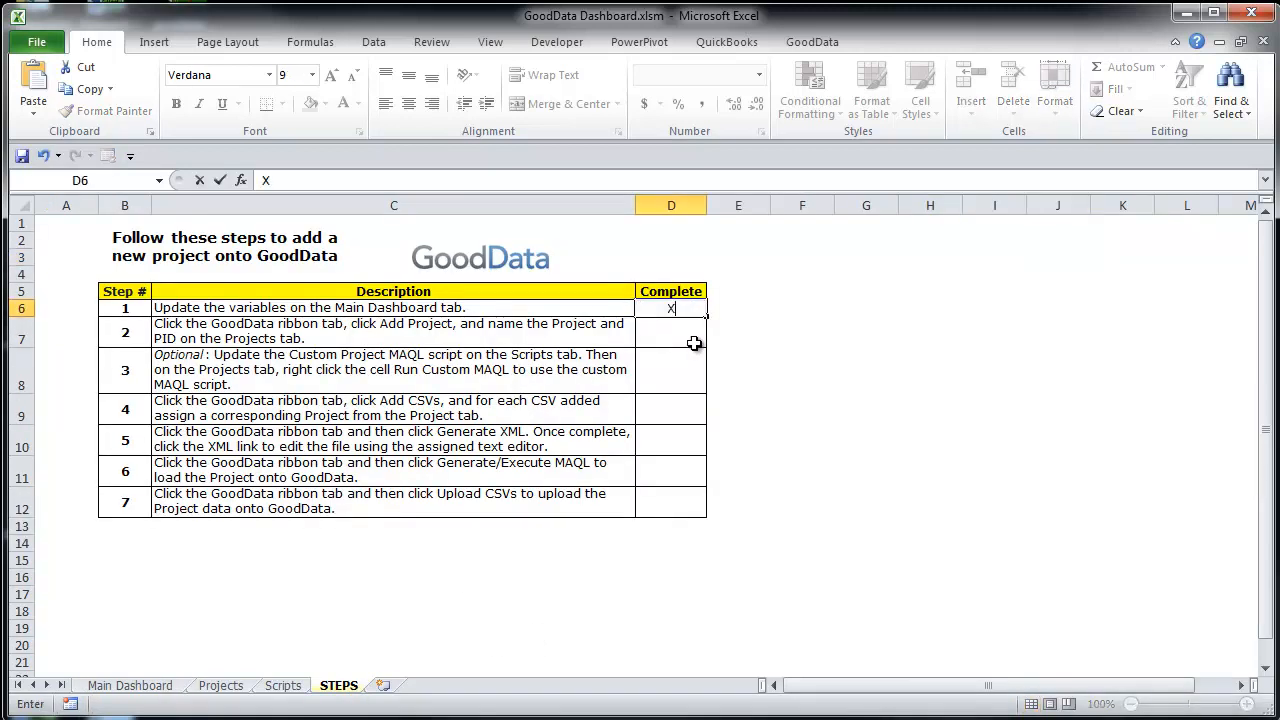
key(Return)
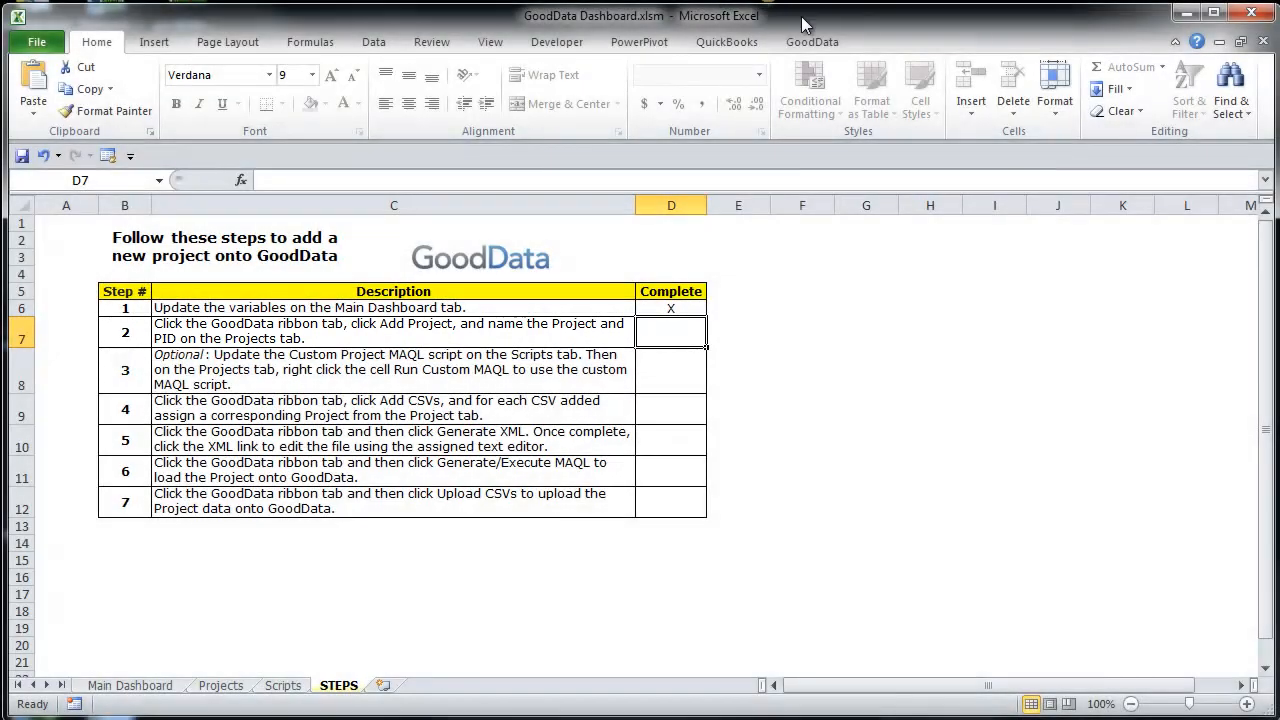
Add a new GoodData project with quotes as both its Project Name and Project ID
click(810, 46)
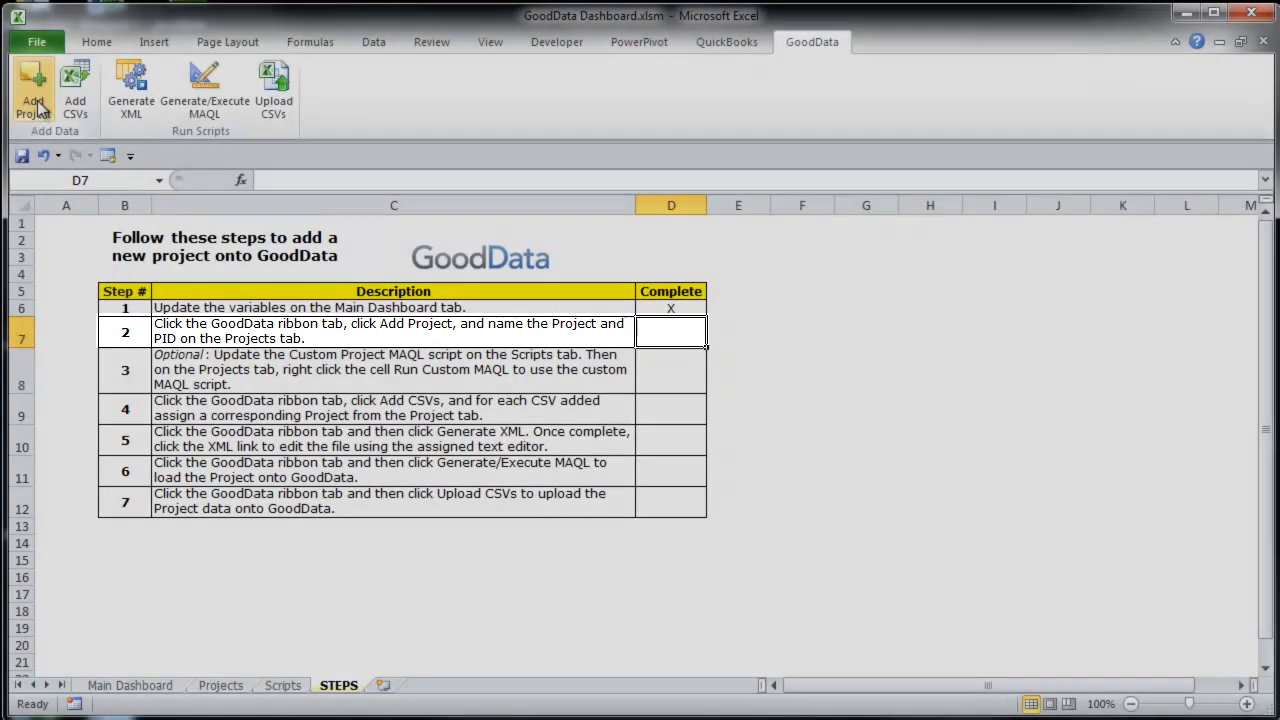
click(35, 112)
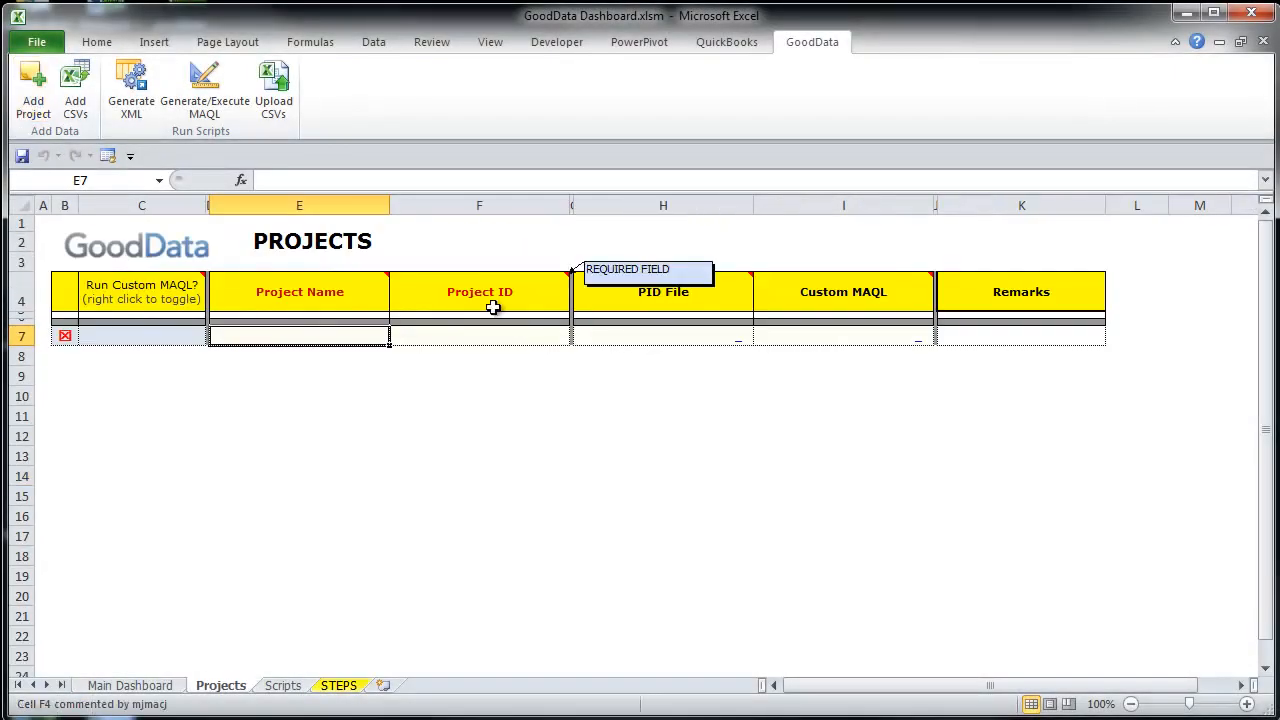
text(quotes)
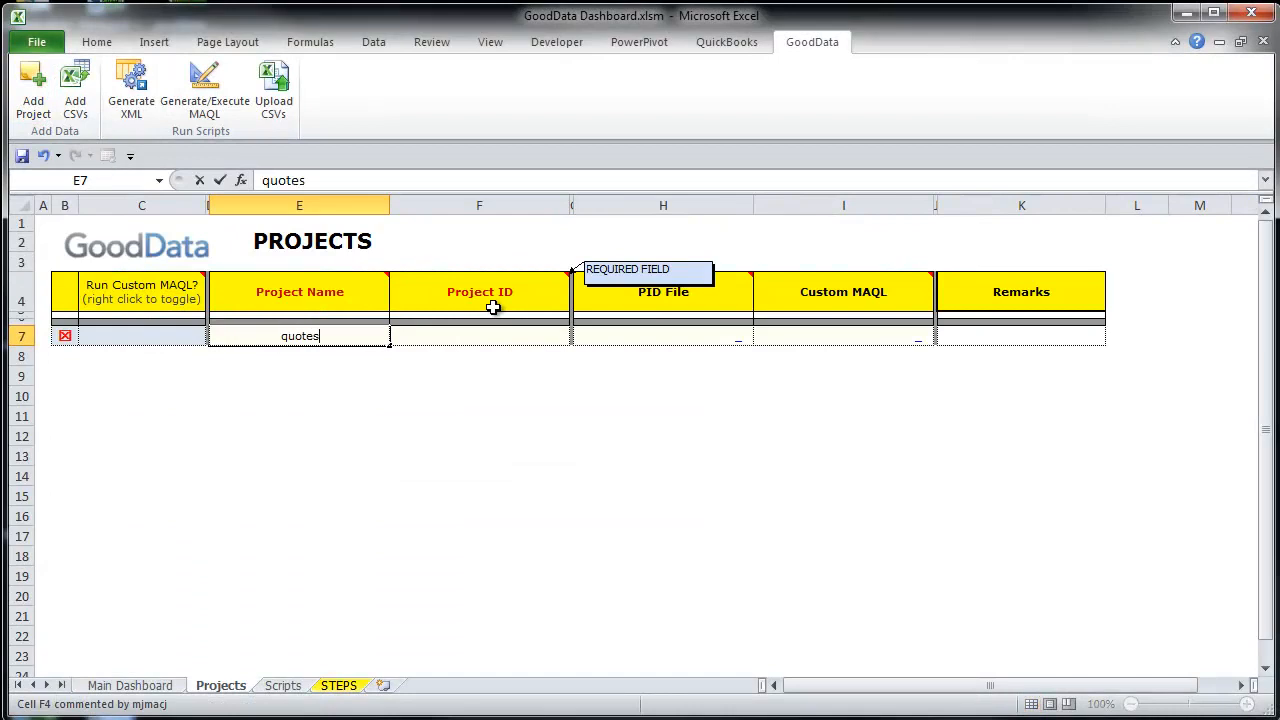
key(Tab)
text(quotes)
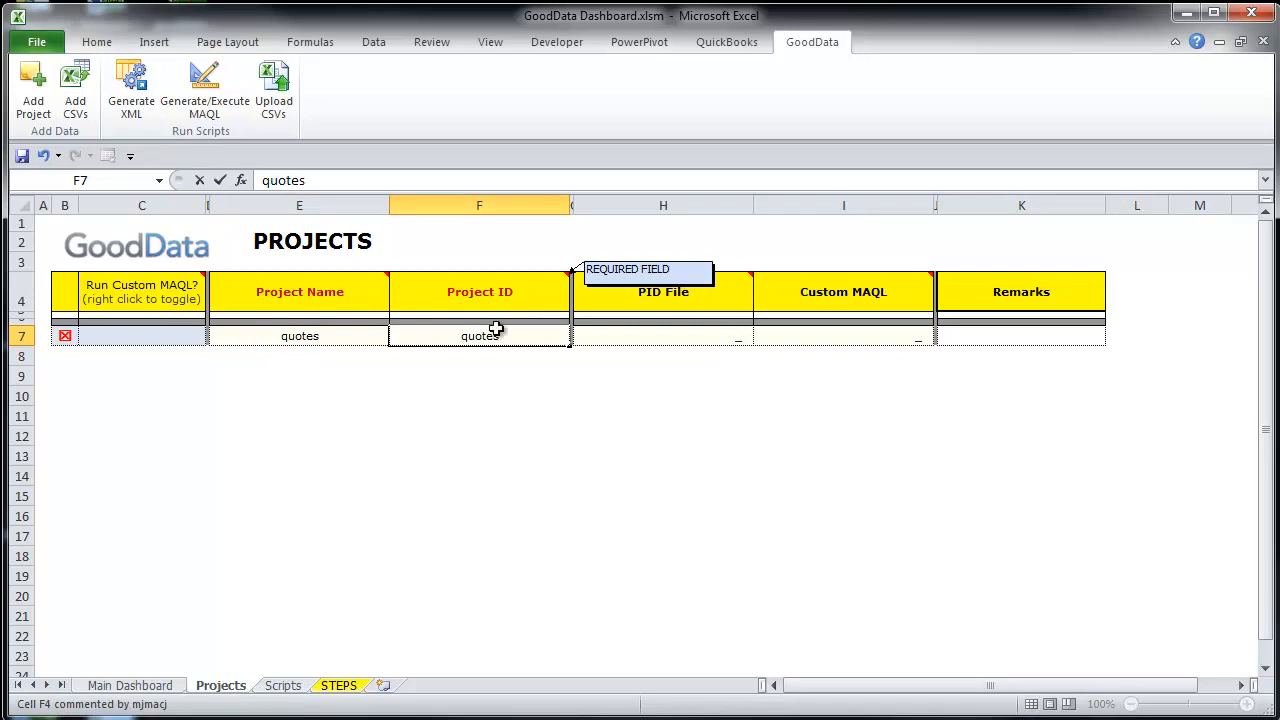
click(503, 408)
Mark step 2 as complete with an X on the STEPS sheet
click(340, 686)
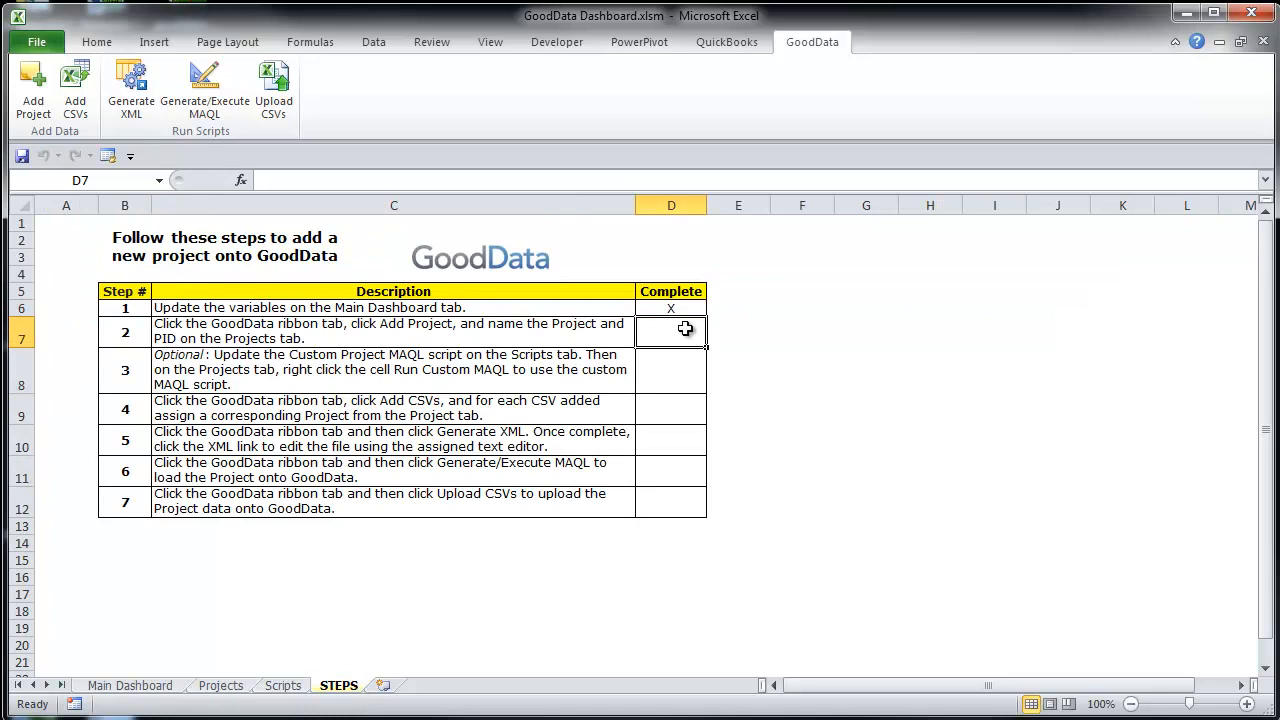
text(X)
click(682, 372)
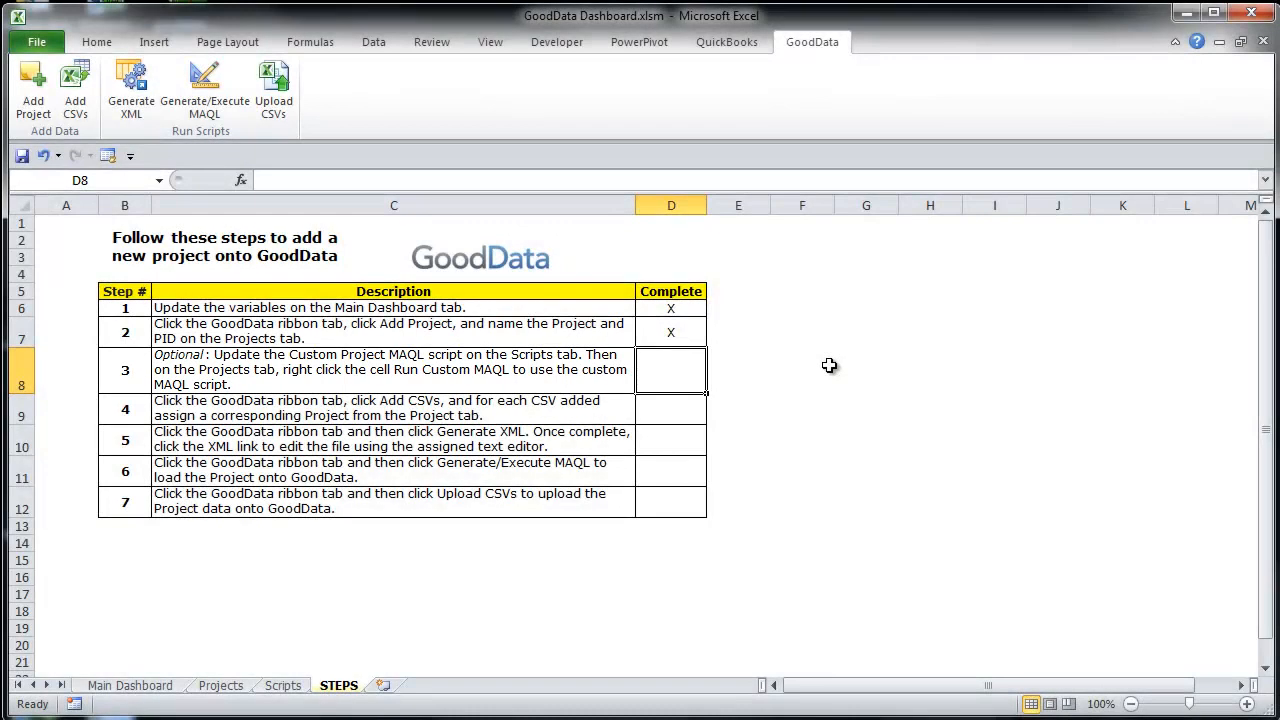
Review the Custom Project Maql script on the Scripts sheet and enable Run Custom MAQL for the quotes project
click(292, 688)
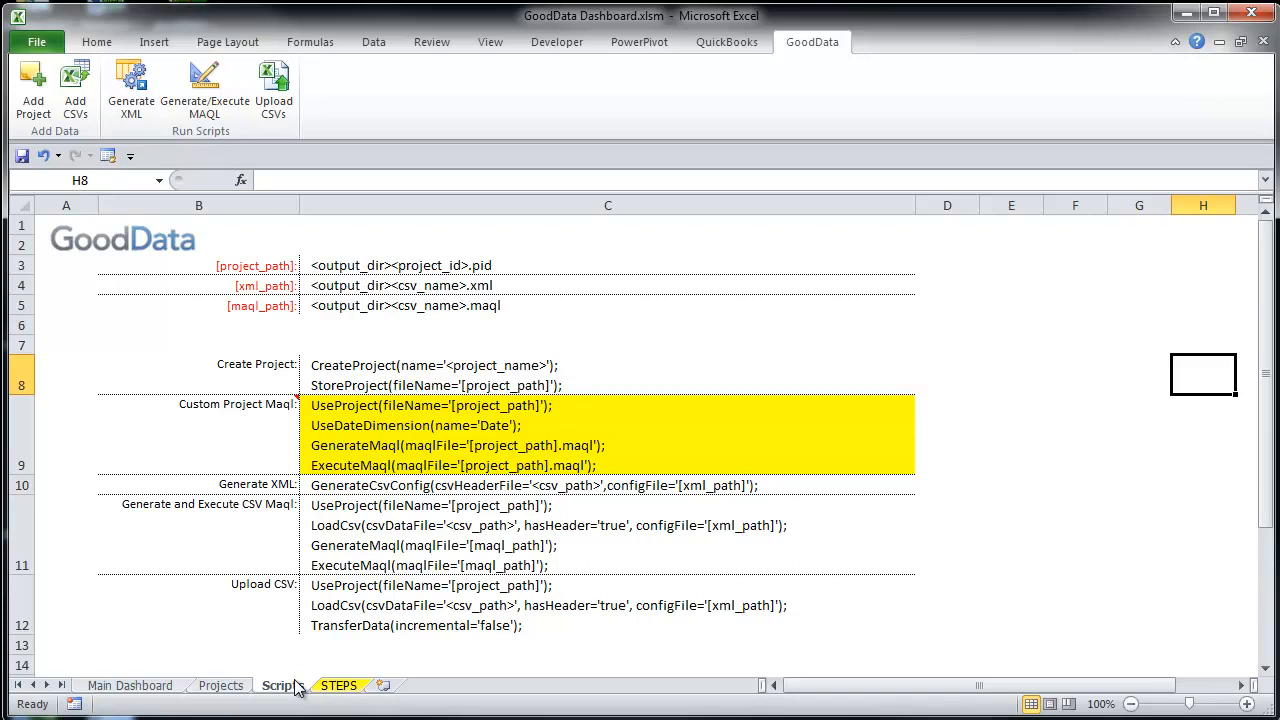
click(238, 688)
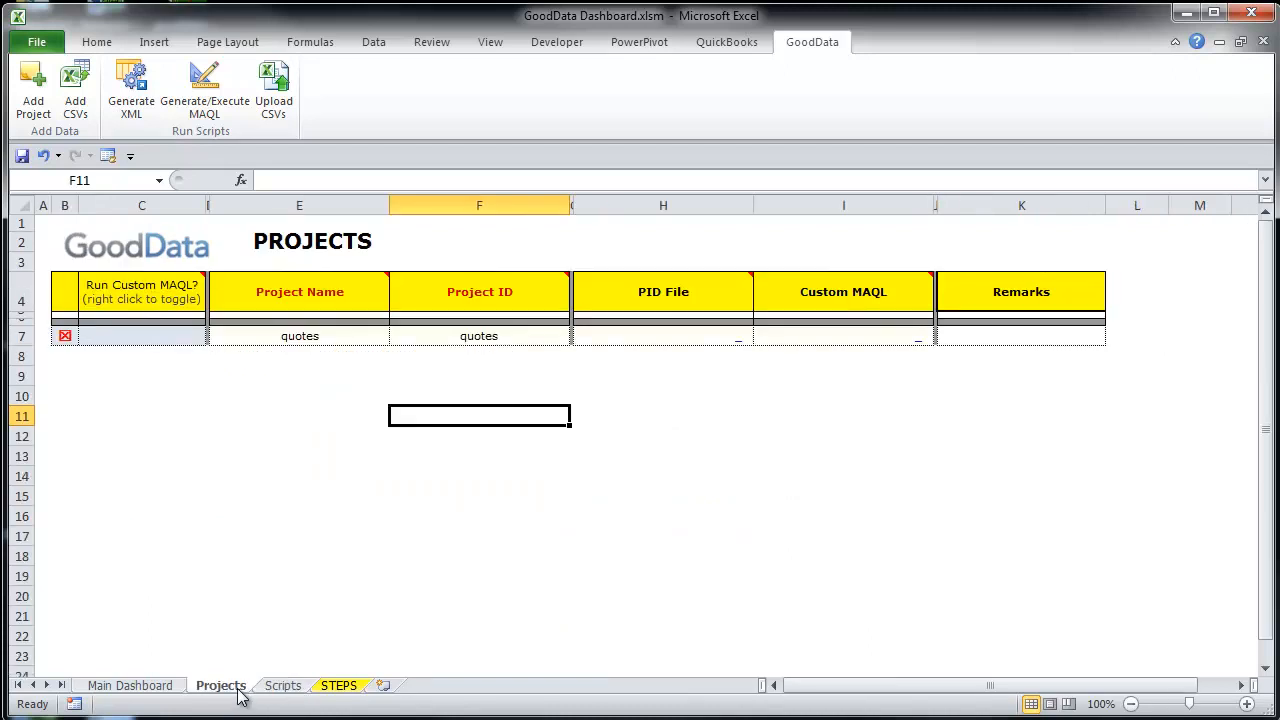
click(141, 336)
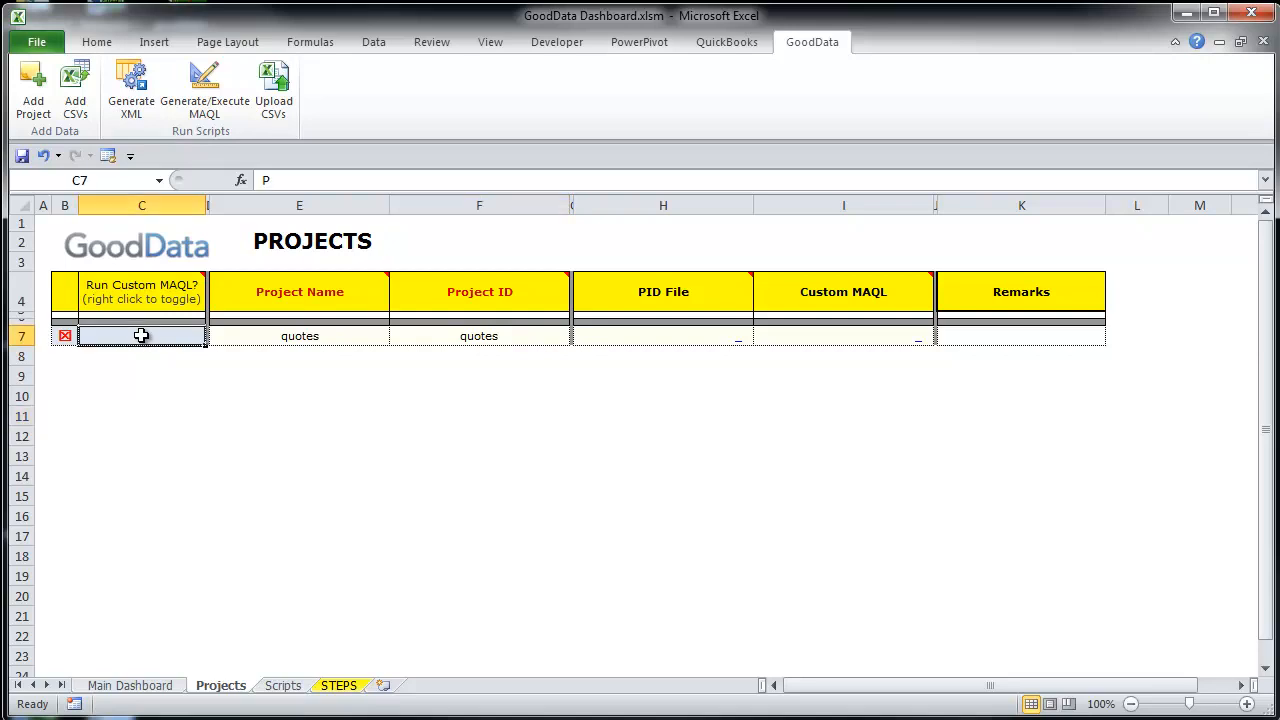
right_click(141, 336)
click(166, 398)
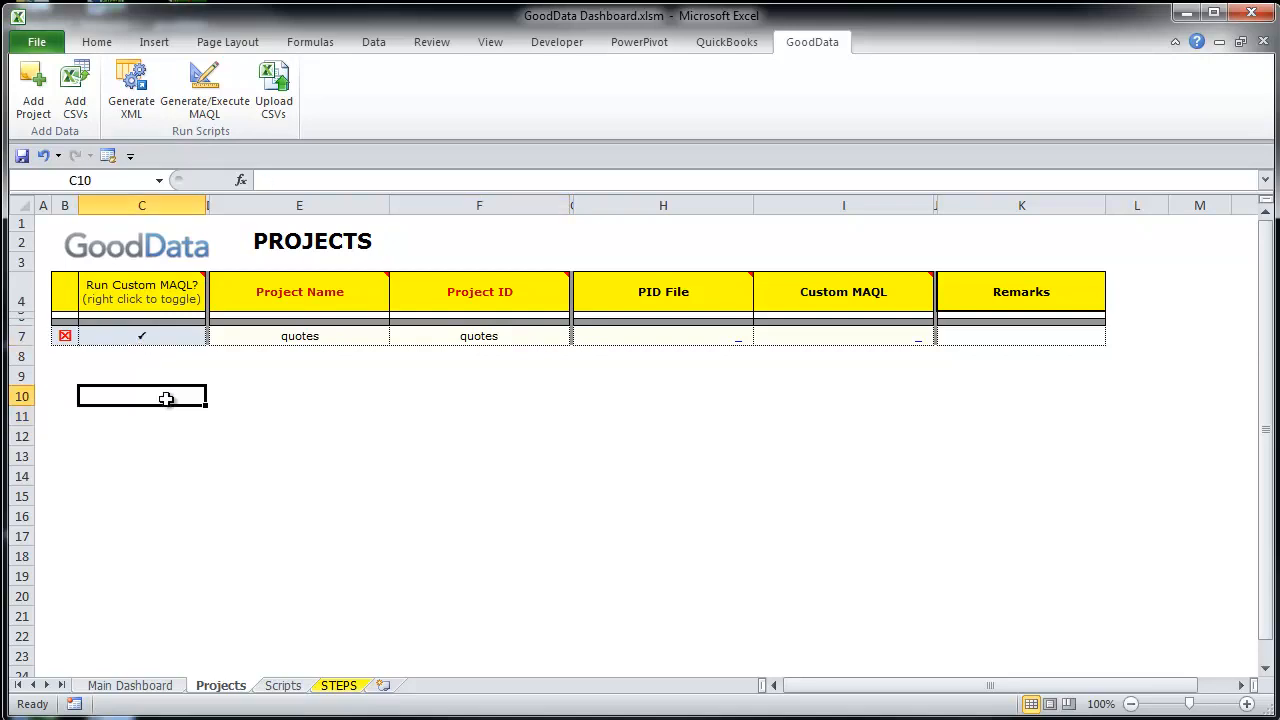
Recheck the Custom Project Maql script and switch off Run Custom MAQL for the quotes project
click(340, 686)
click(288, 688)
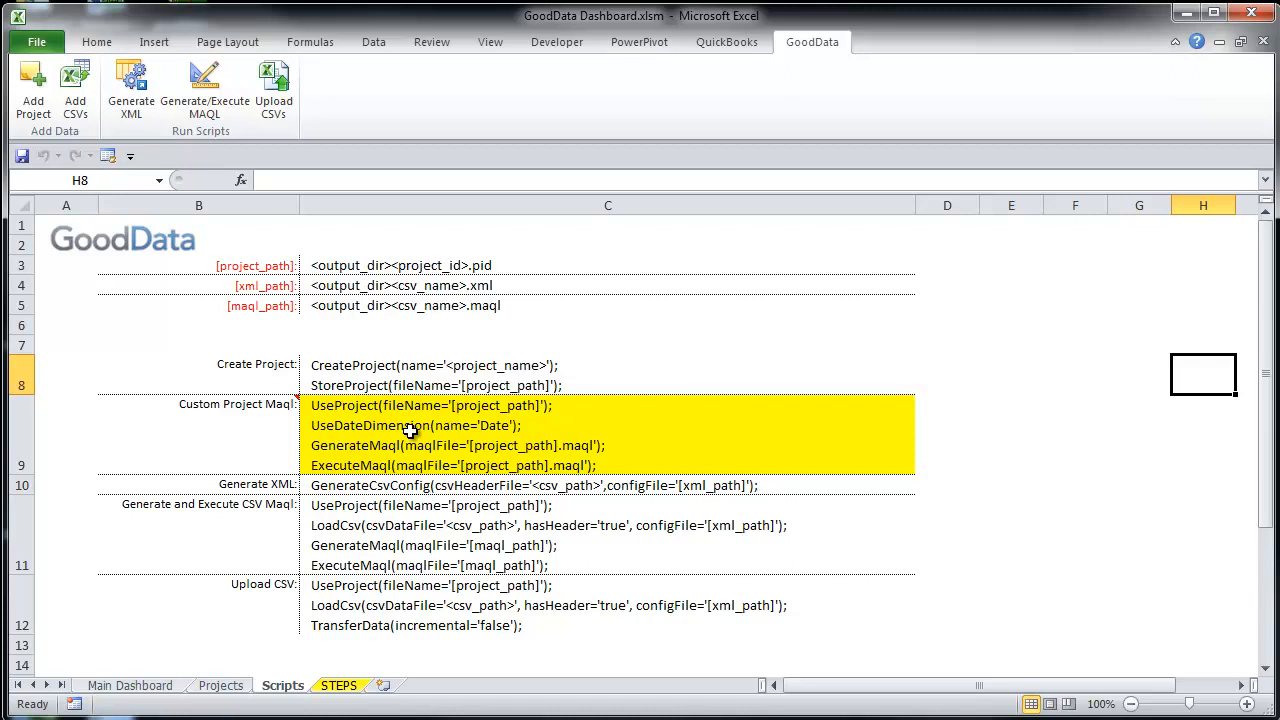
click(223, 688)
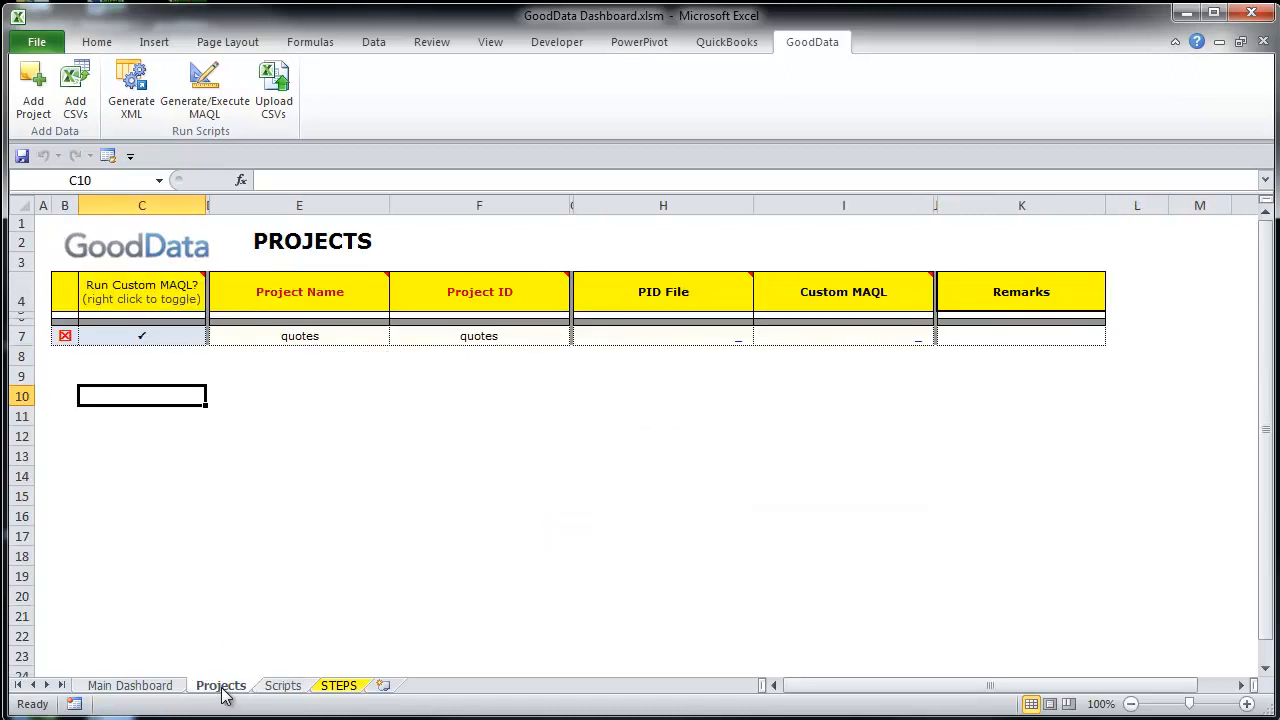
right_click(140, 338)
click(142, 338)
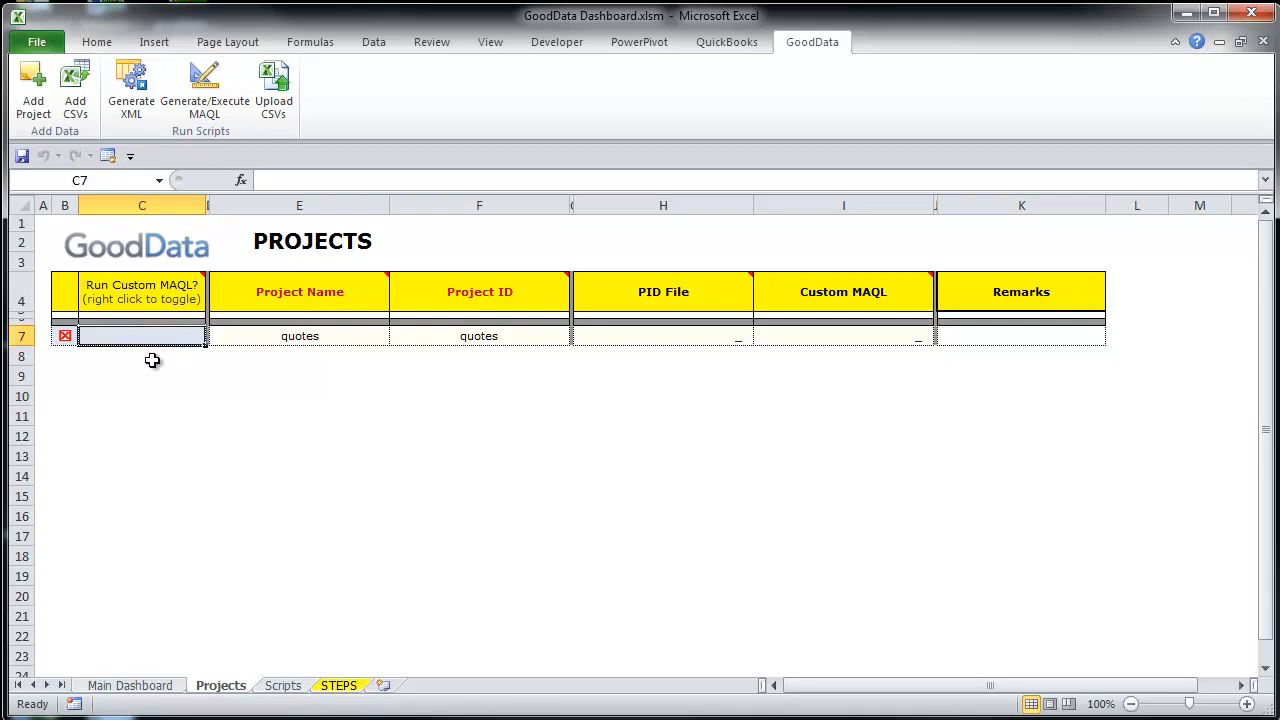
click(165, 389)
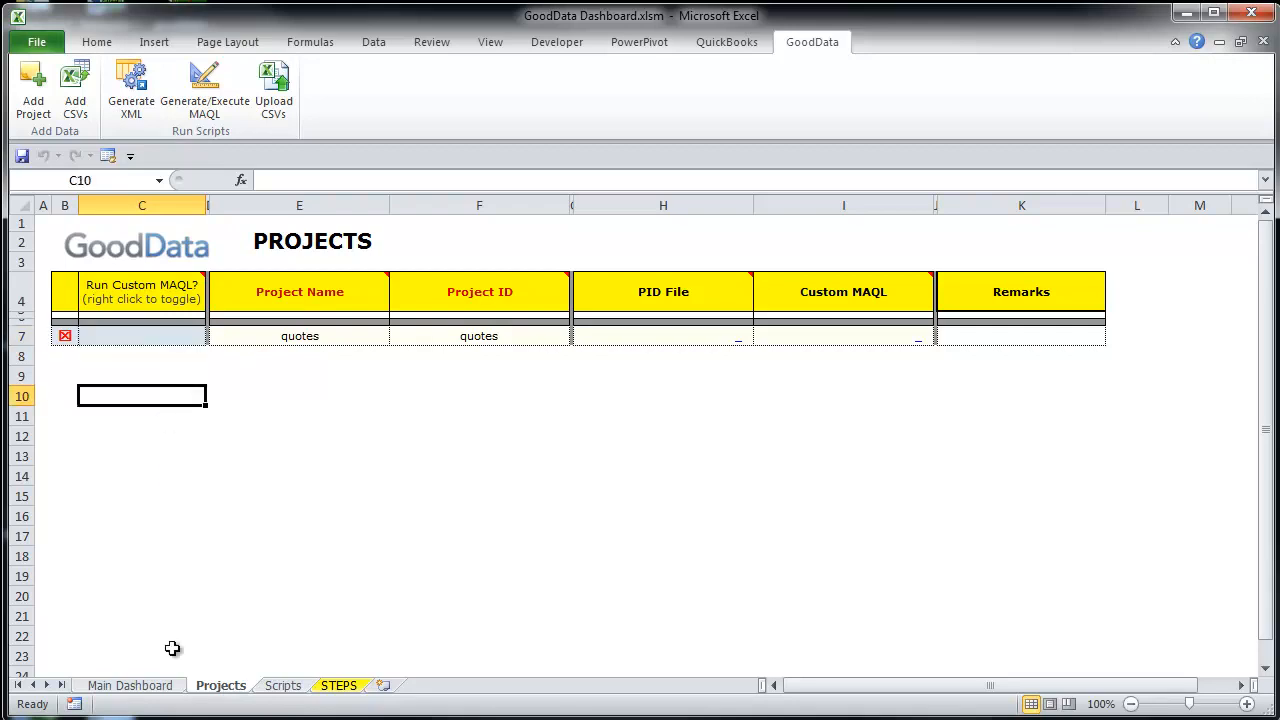
Enter N/A in the Complete column for optional step 3 on the STEPS sheet
click(345, 686)
text(N/A)
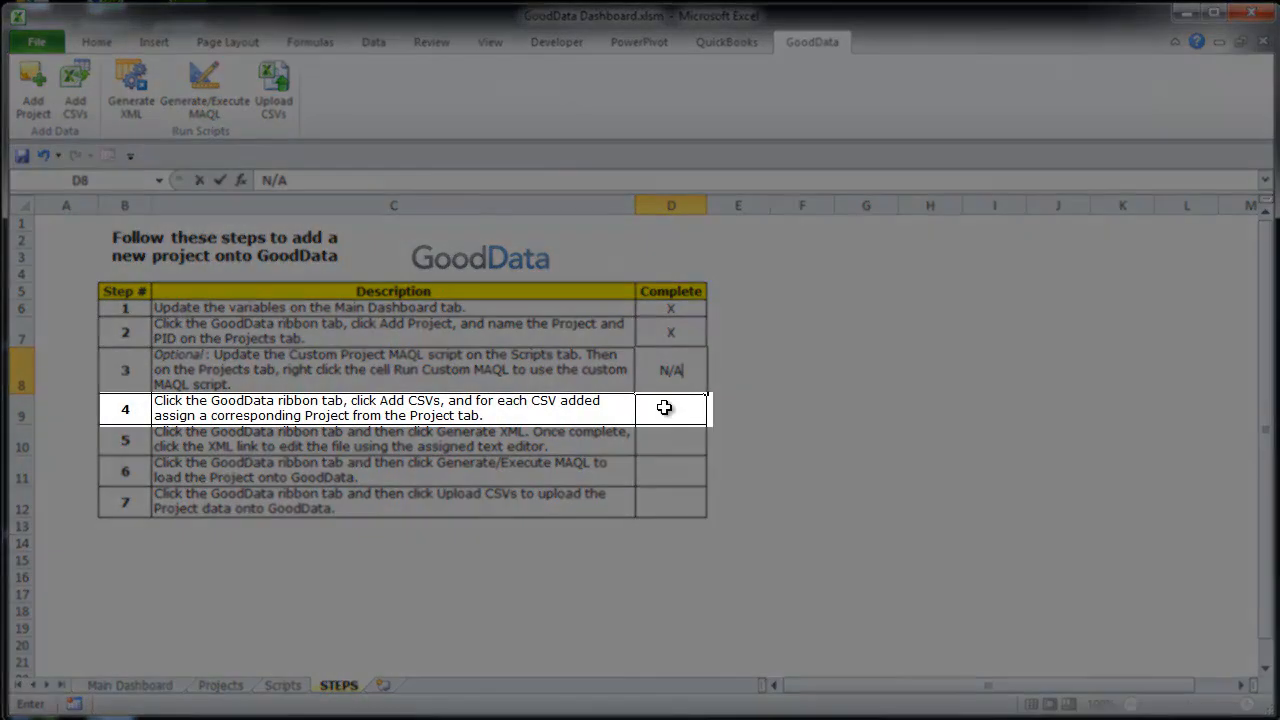
click(664, 407)
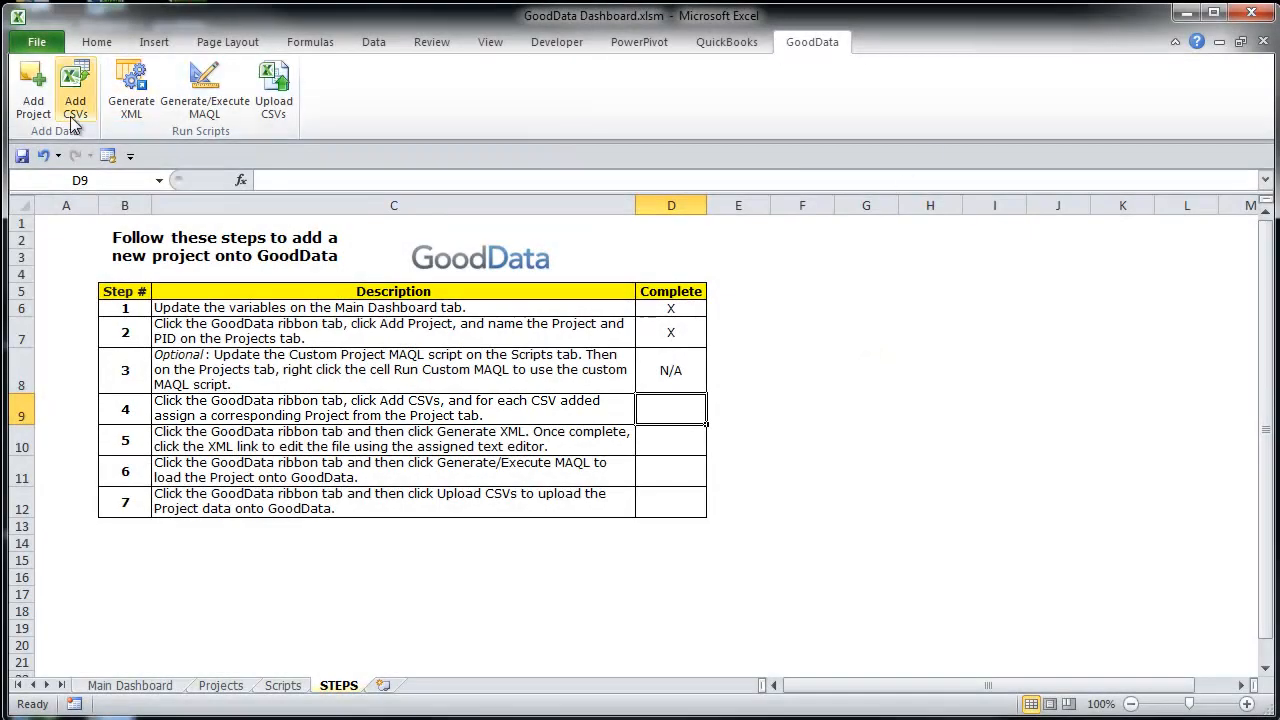
Add the CSV file quotes.csv from the desktop's gooddata\examples\quotes folder to the dashboard
click(75, 82)
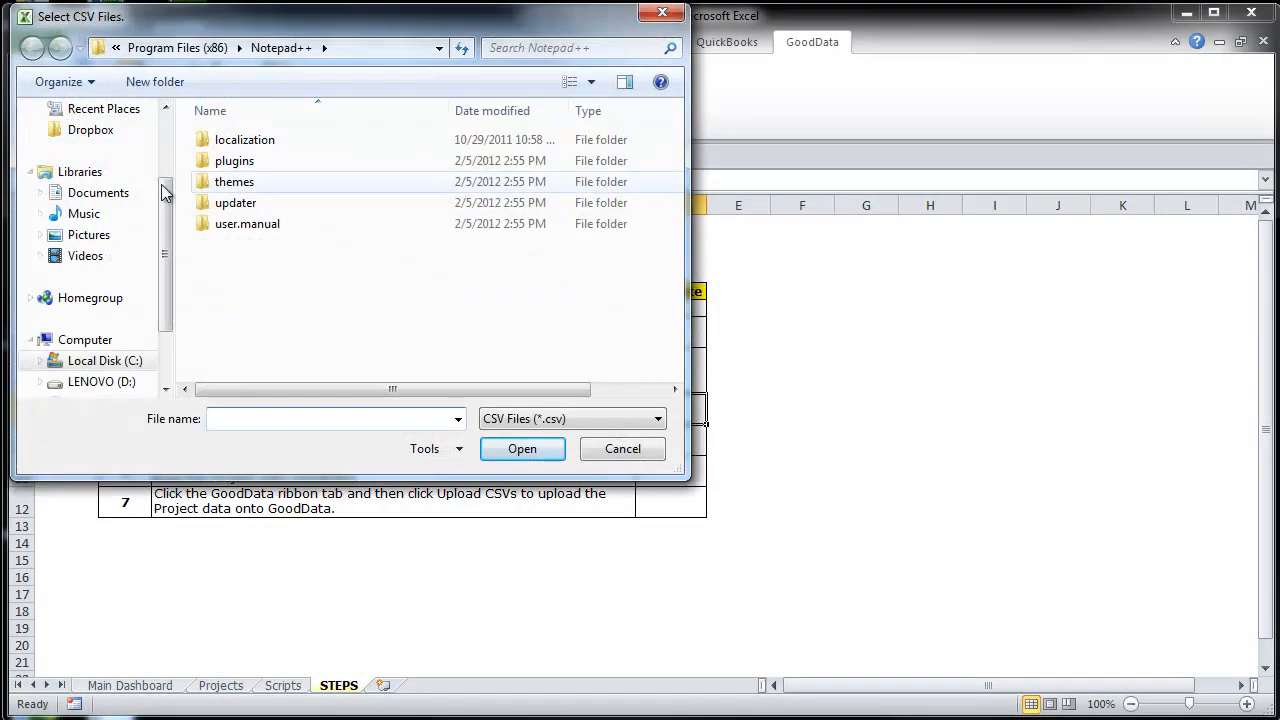
scroll(160, 135, up, 2)
click(95, 182)
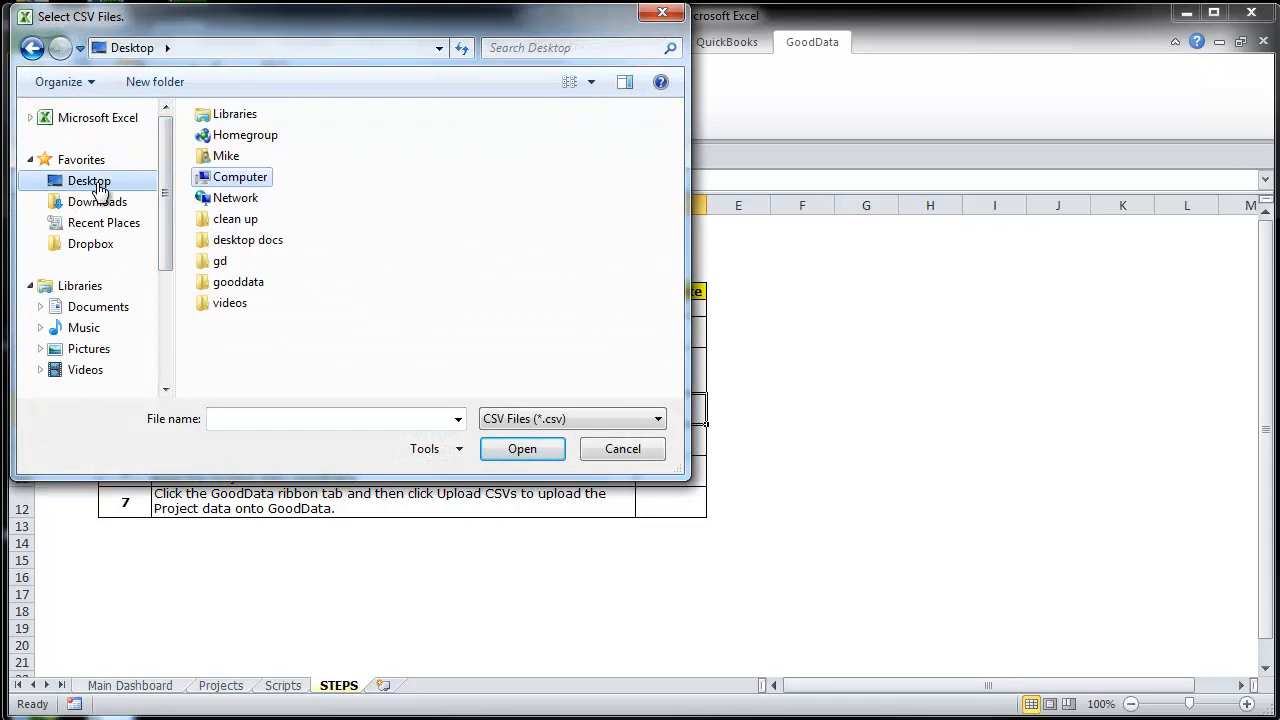
double_click(263, 283)
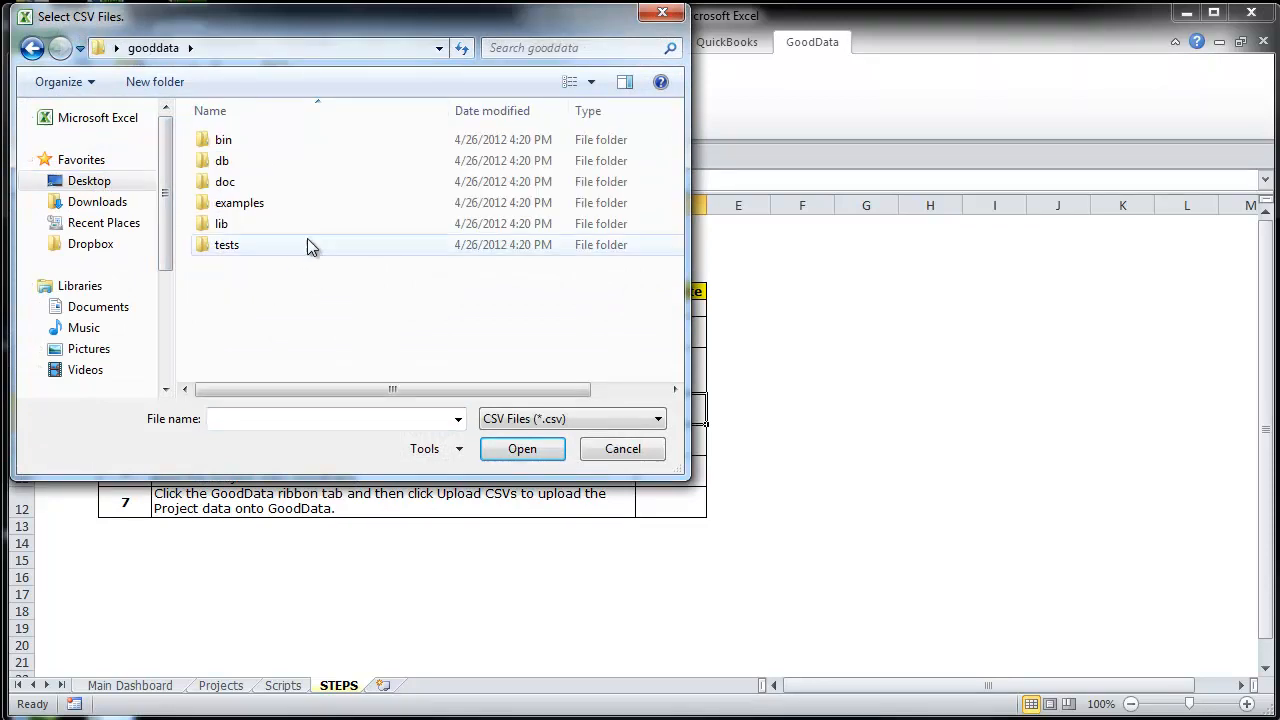
double_click(268, 204)
scroll(370, 280, down, 1)
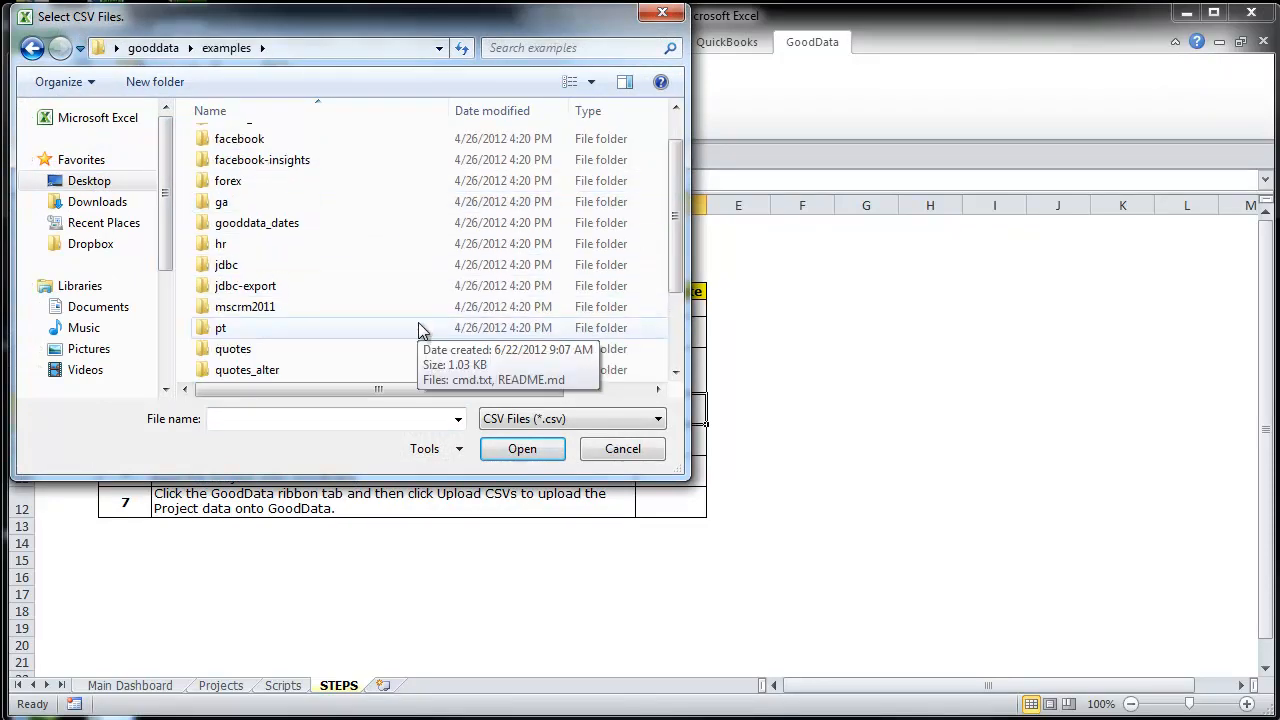
scroll(394, 311, down, 1)
double_click(265, 285)
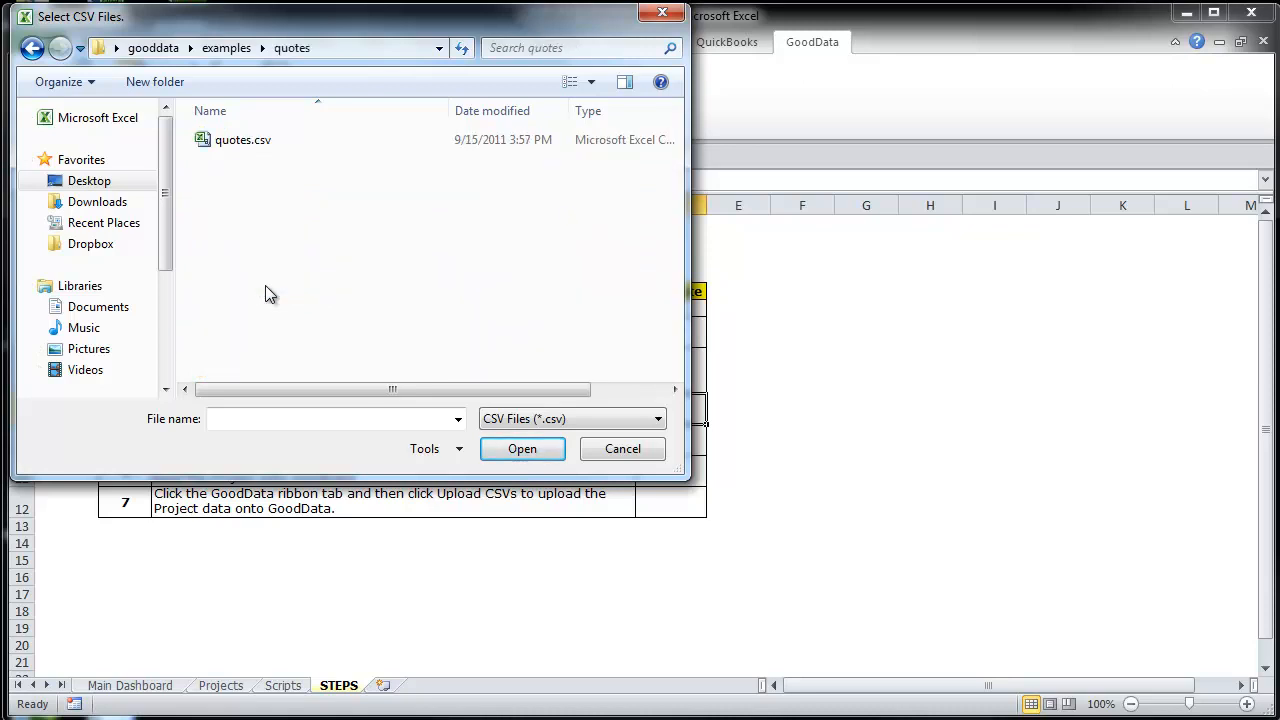
double_click(266, 146)
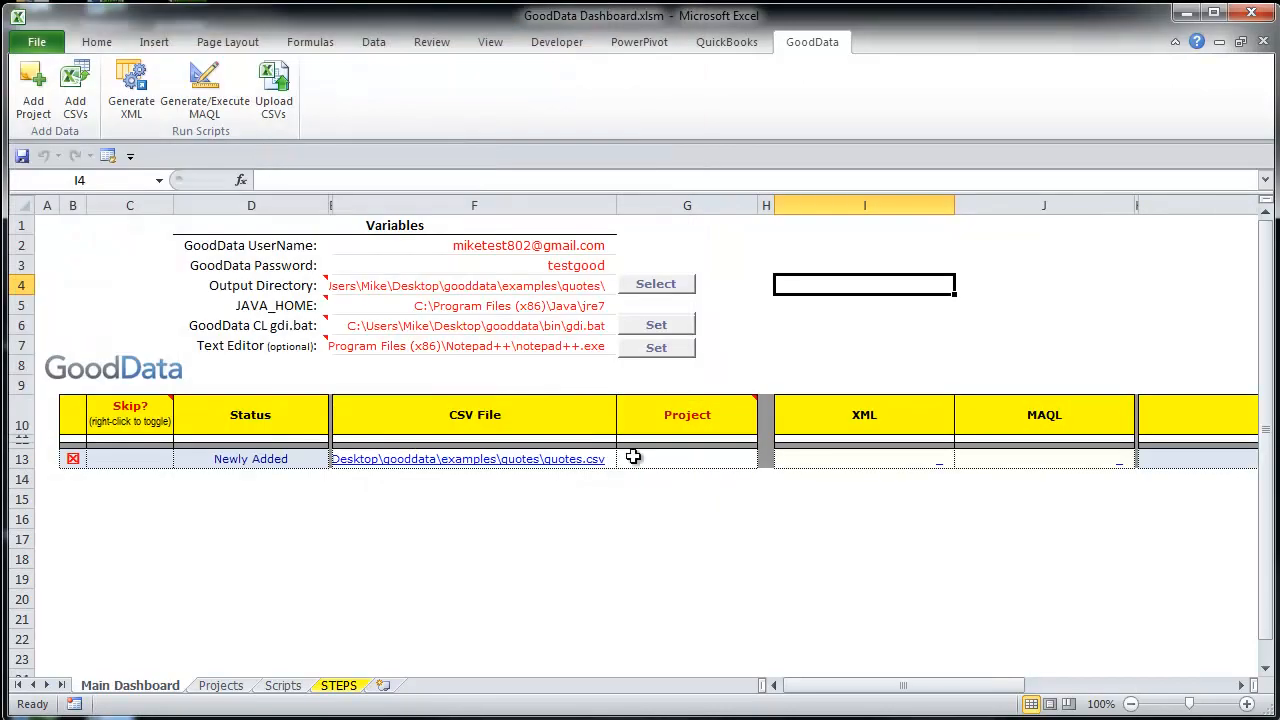
Check the project on the Projects sheet and assign the quotes project to quotes.csv on the Main Dashboard
click(741, 459)
click(766, 459)
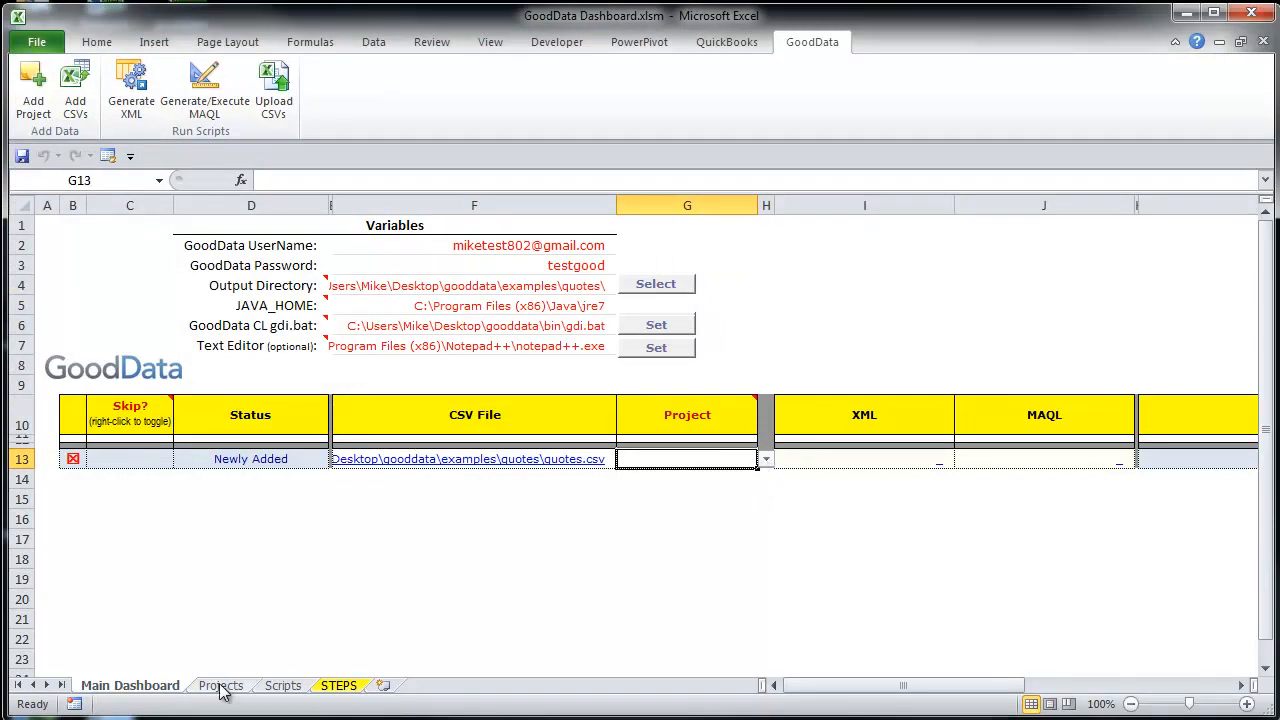
click(221, 686)
click(306, 572)
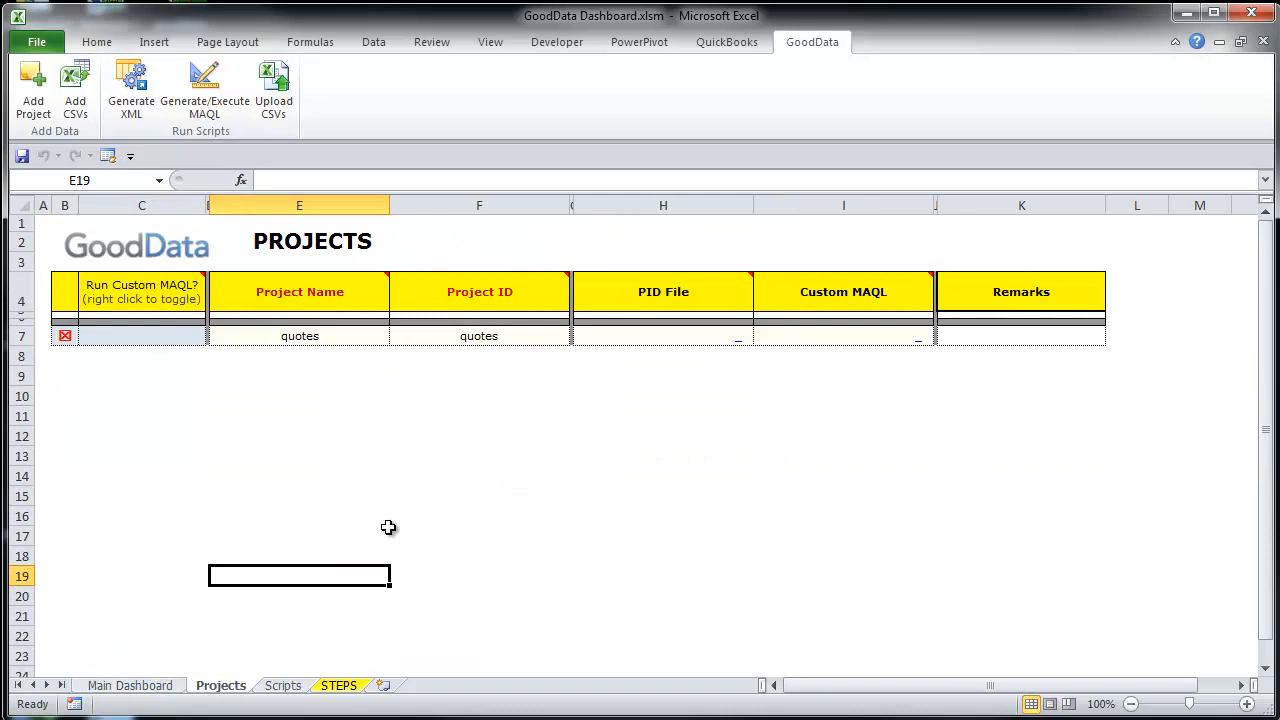
click(155, 688)
click(766, 459)
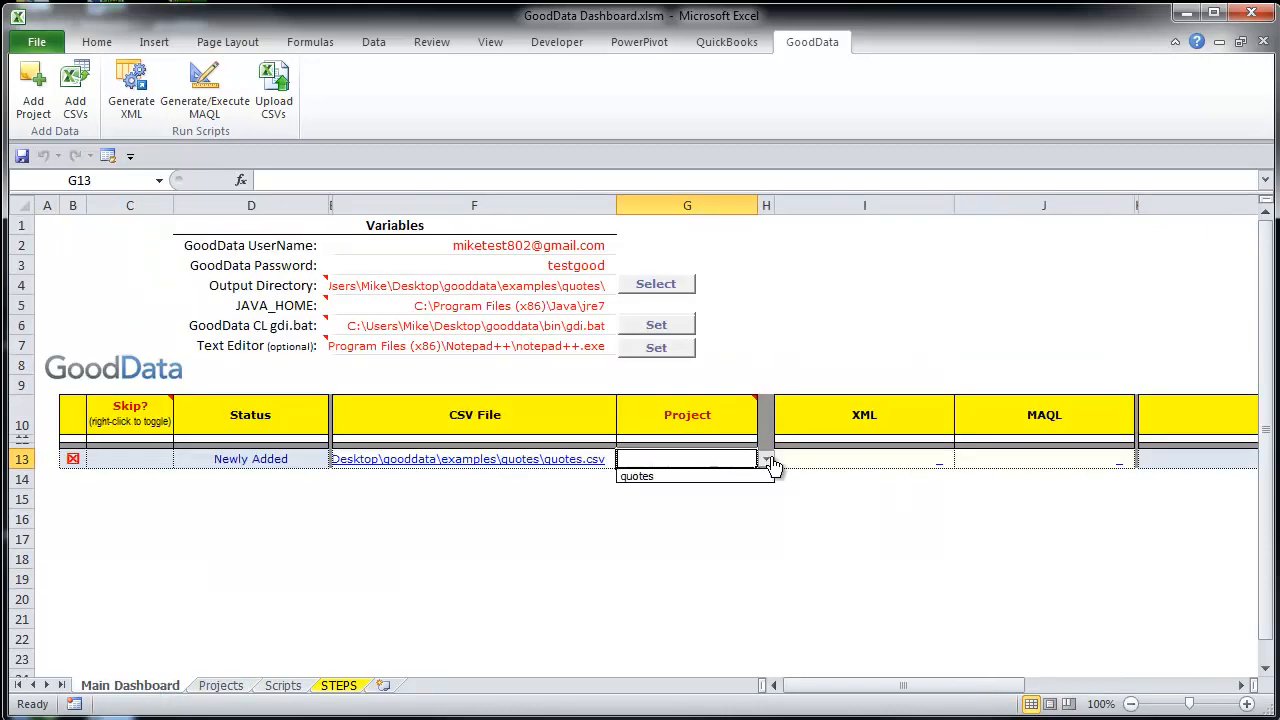
click(678, 480)
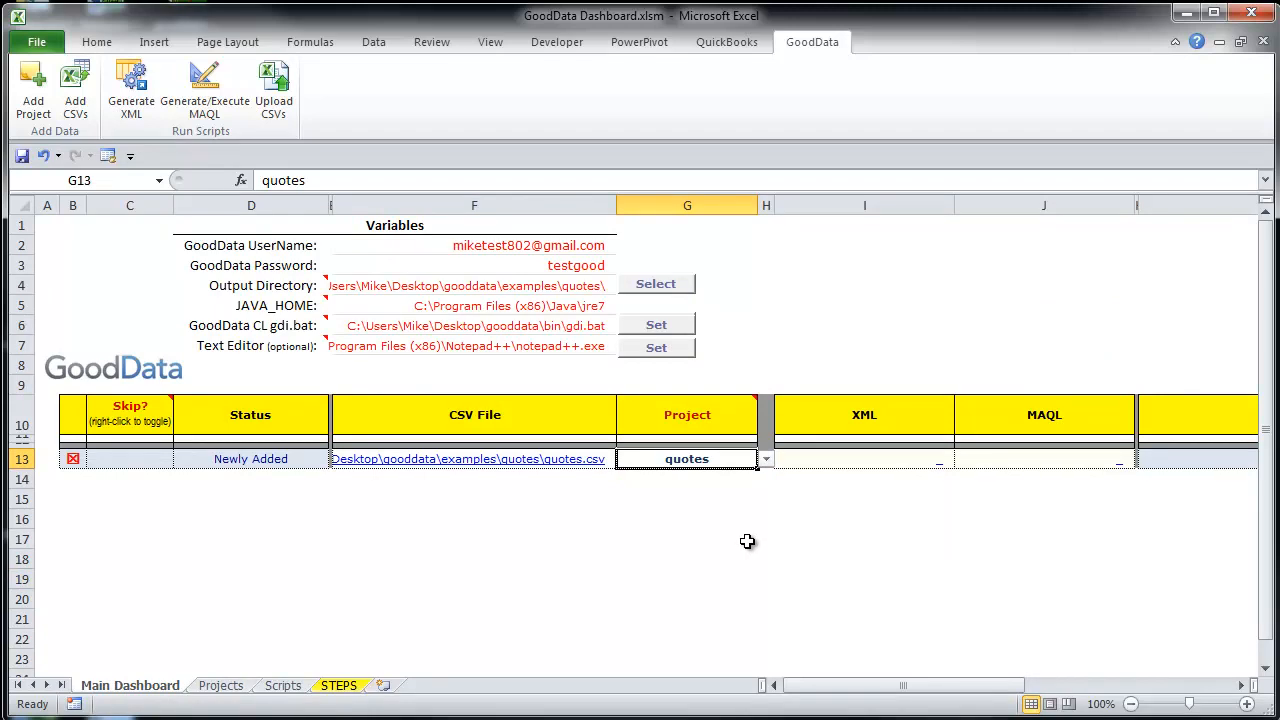
click(748, 540)
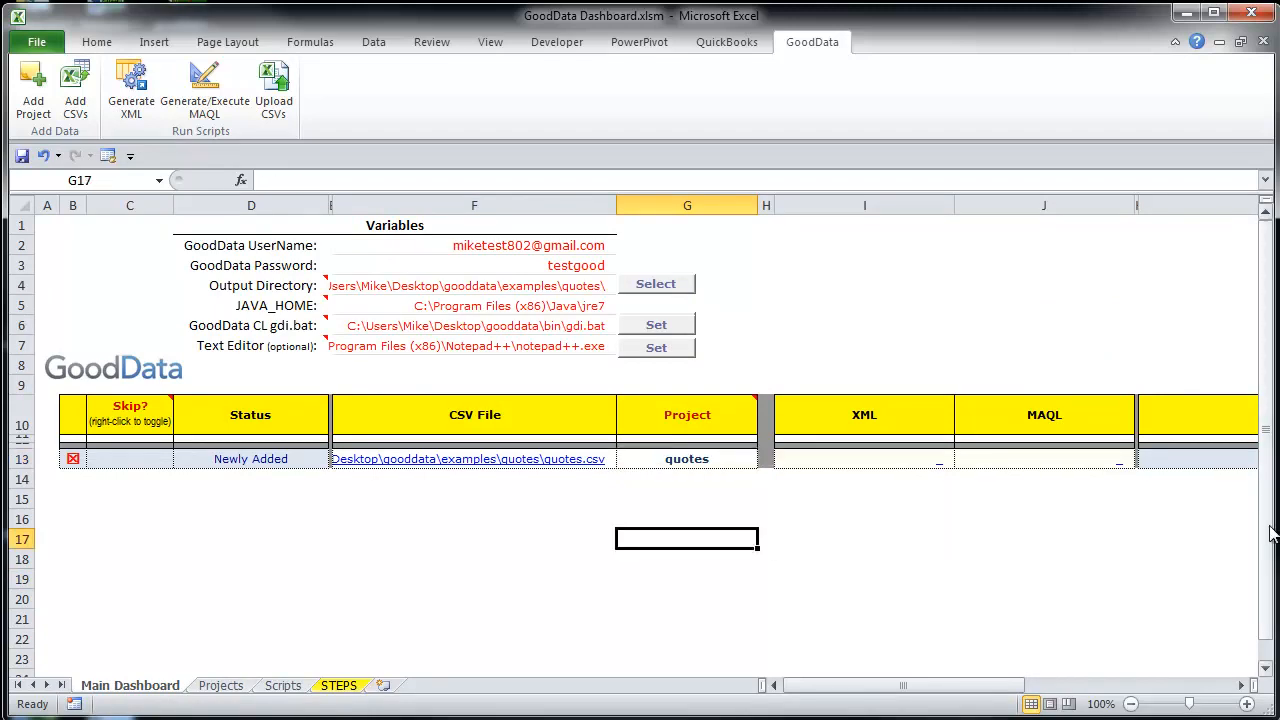
Mark step 4 as complete with an X on the STEPS sheet
click(340, 688)
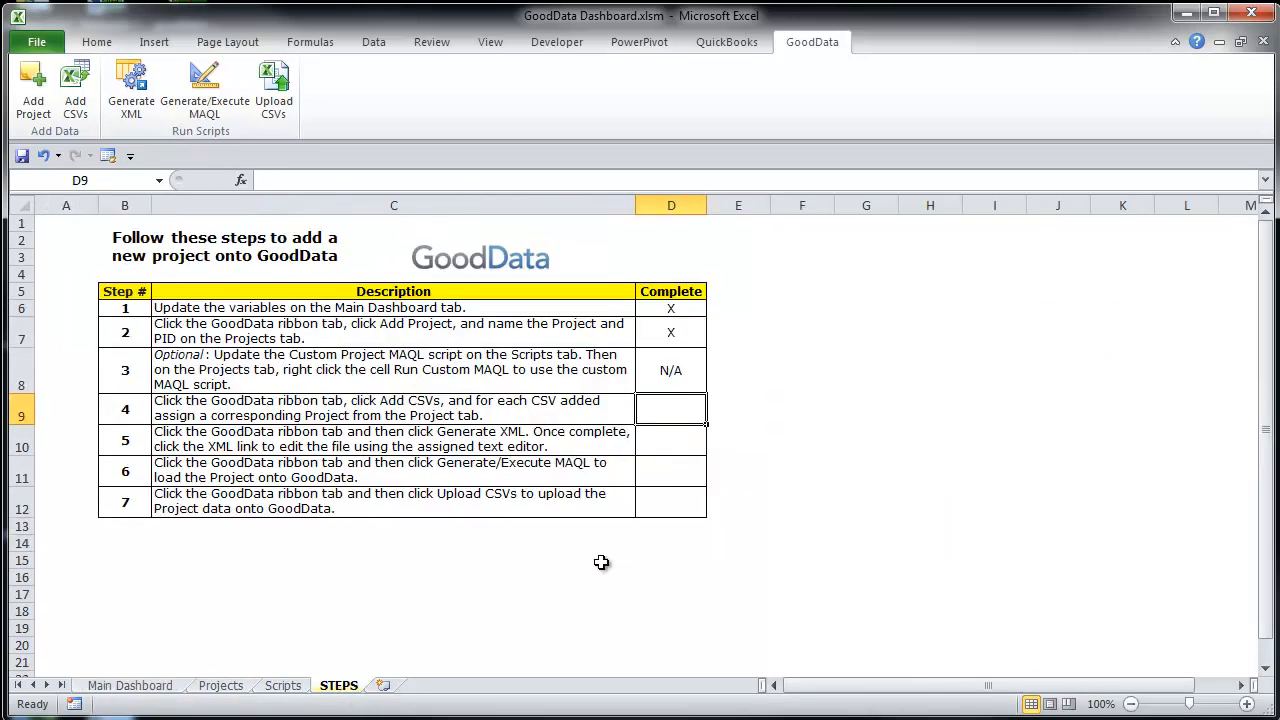
text(X)
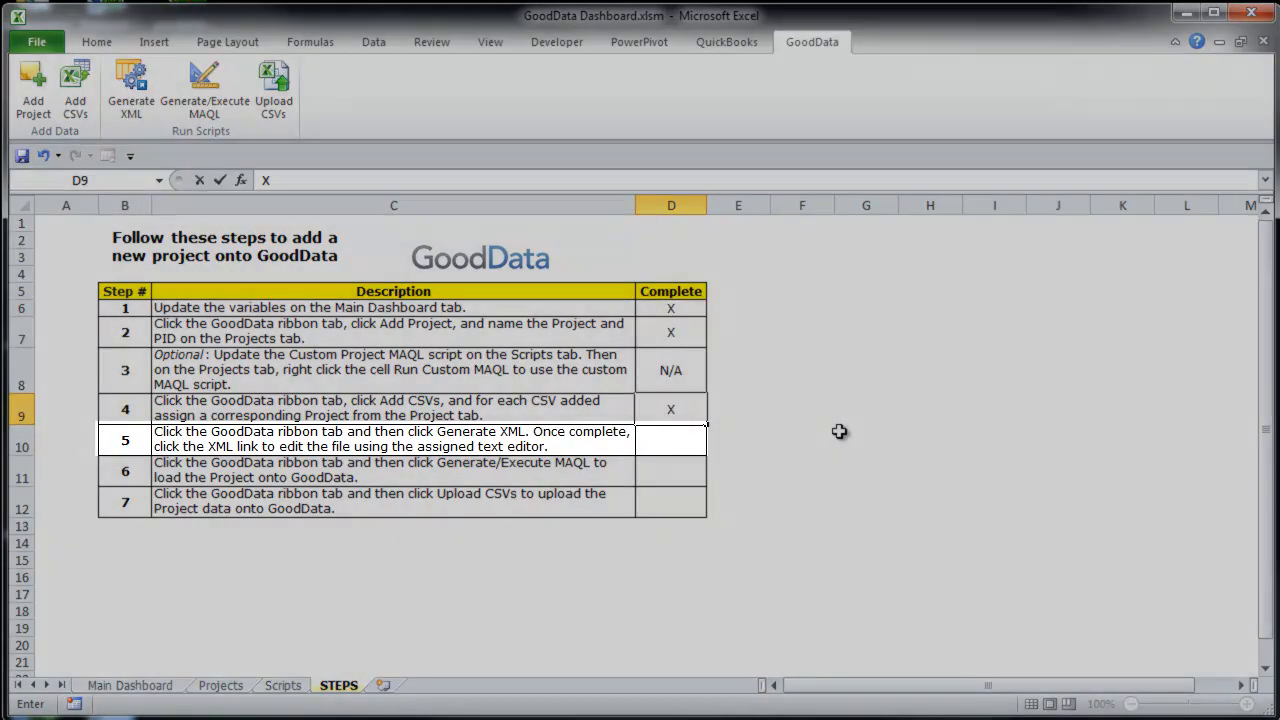
click(841, 432)
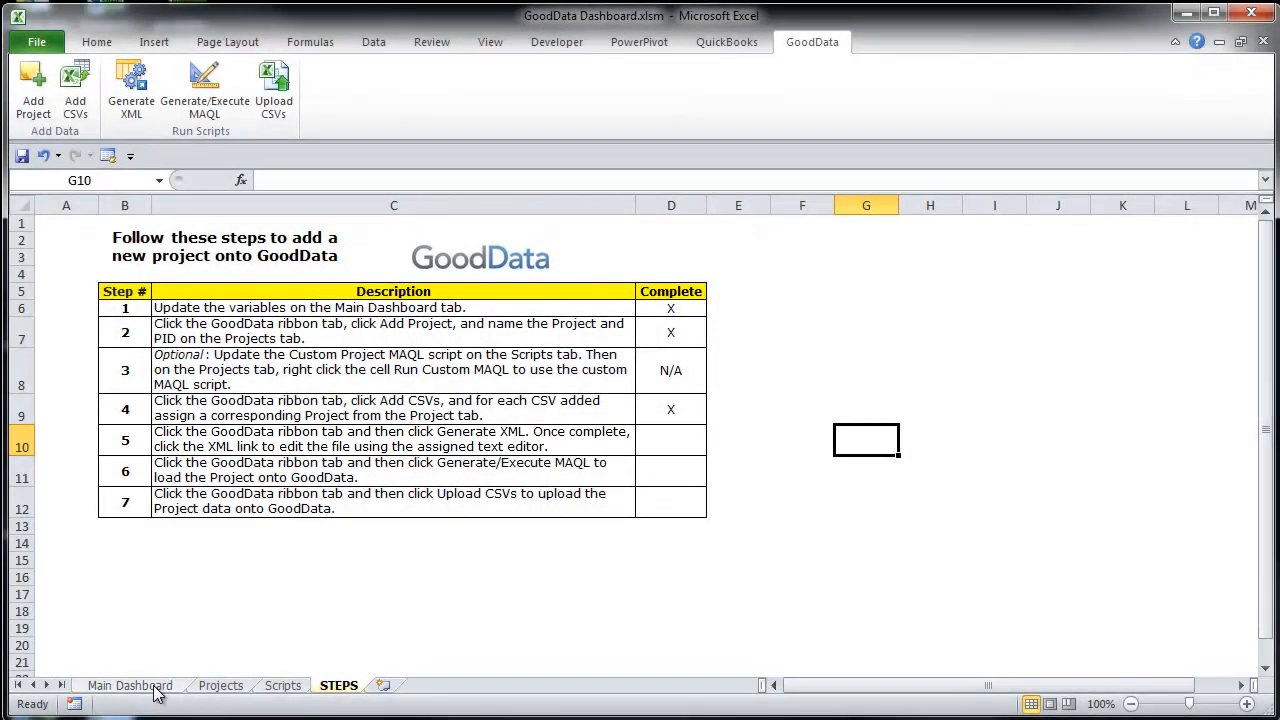
Generate the XML file for quotes.csv from the Main Dashboard sheet
click(130, 685)
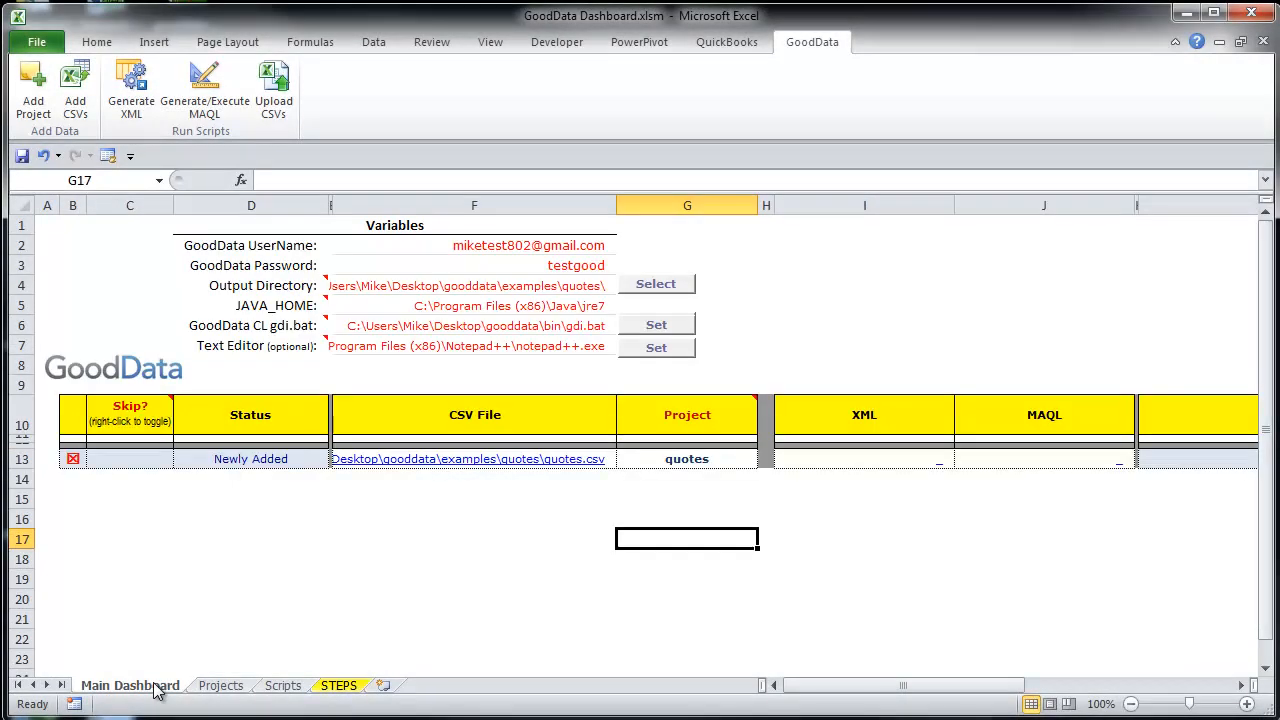
click(131, 92)
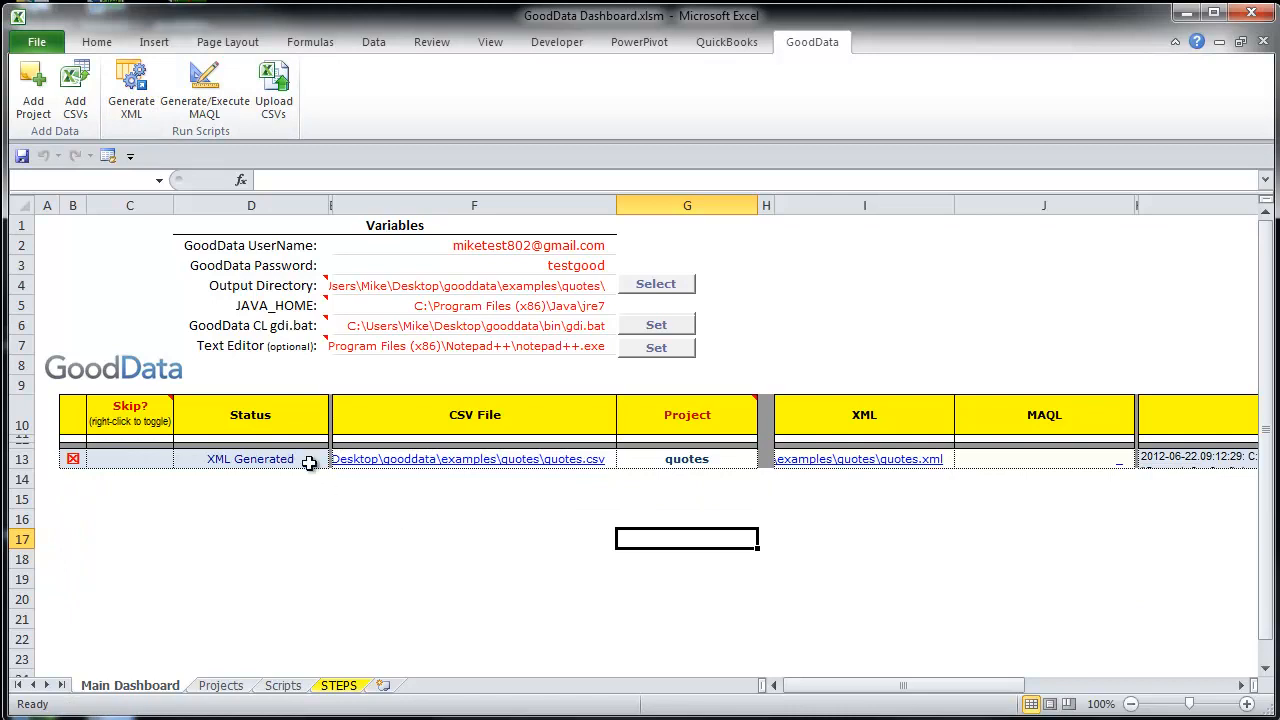
drag(1018, 686, 1085, 690)
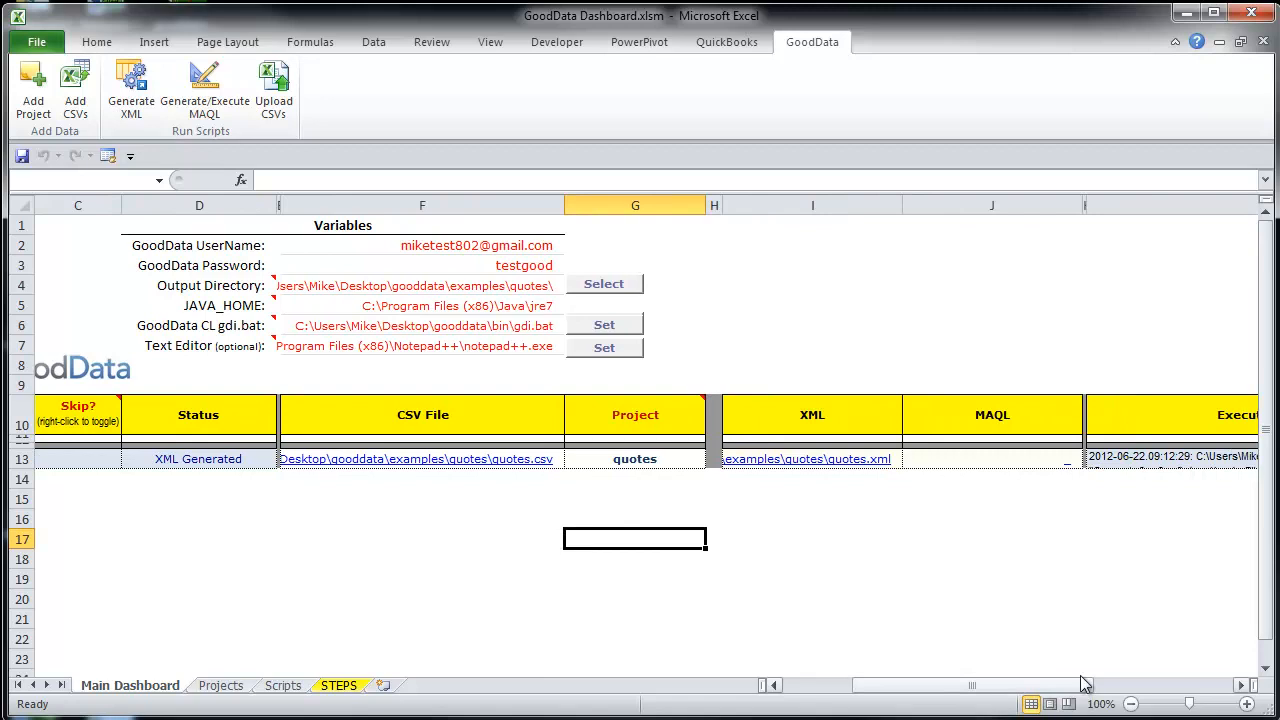
Open the linked quotes.xml in the text editor and change the id column's ldmType to ATTRIBUTE
click(858, 462)
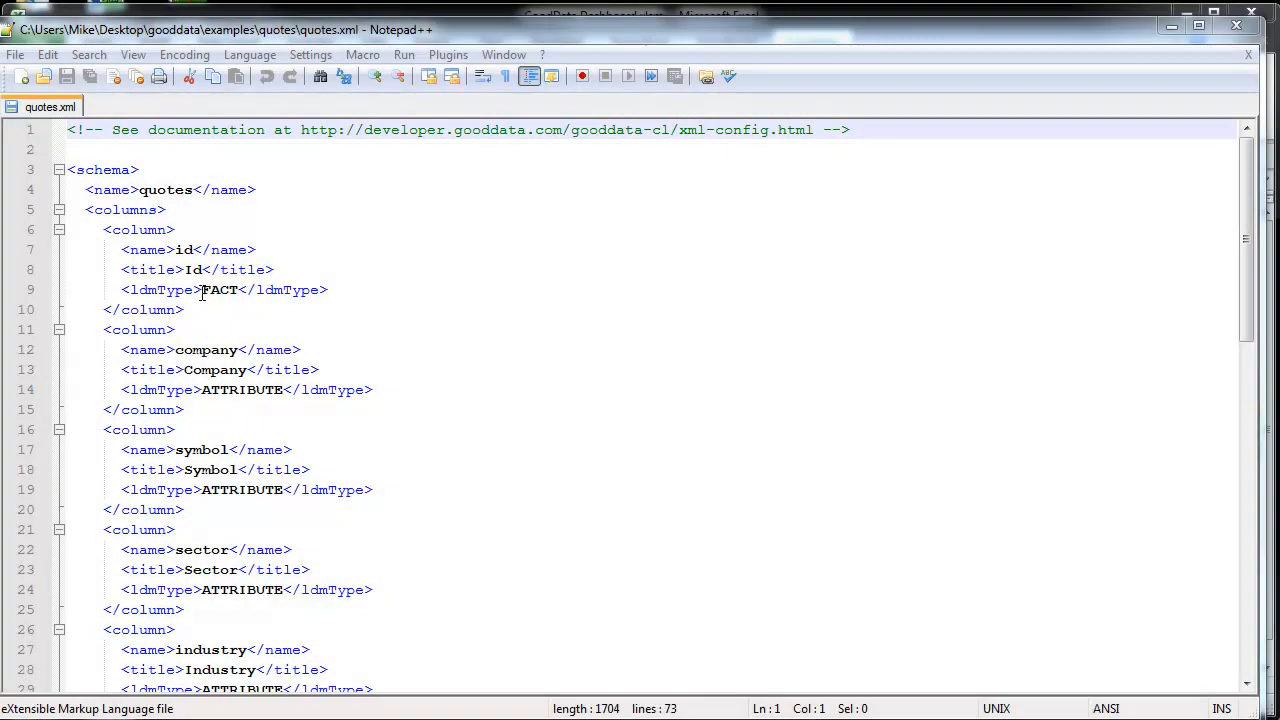
click(203, 288)
drag(203, 288, 240, 290)
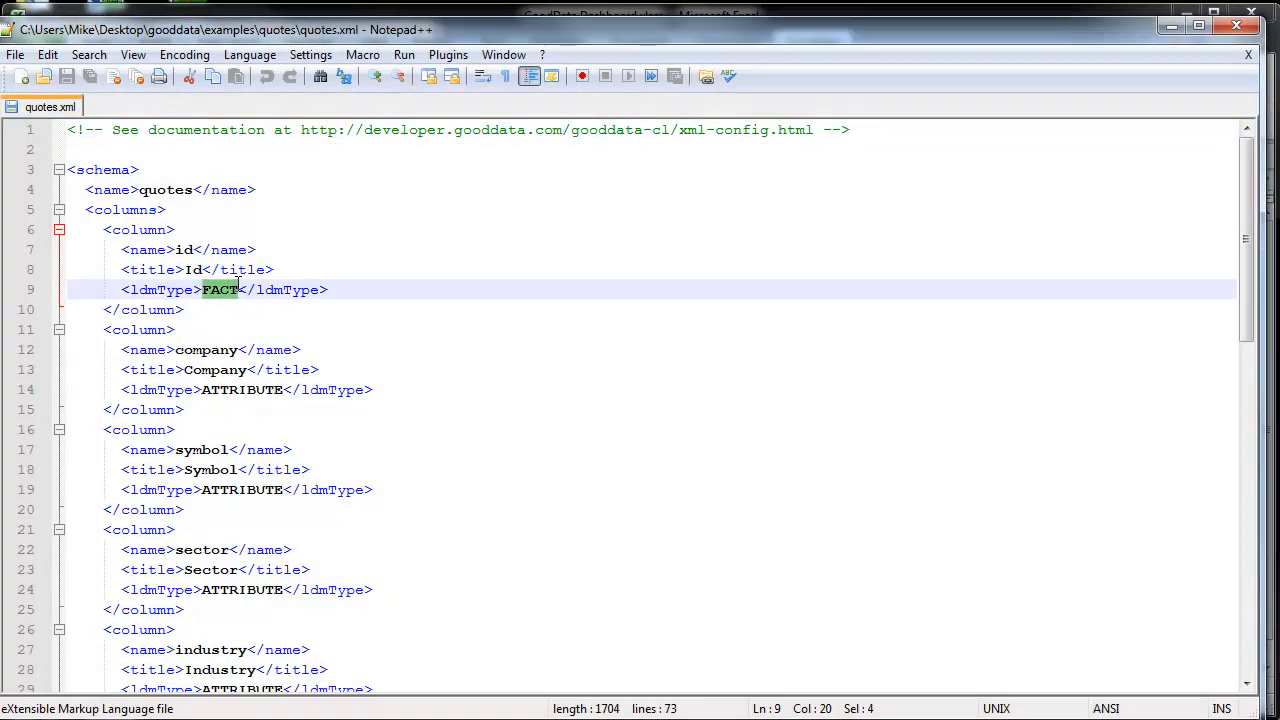
text(ATTRIBU)
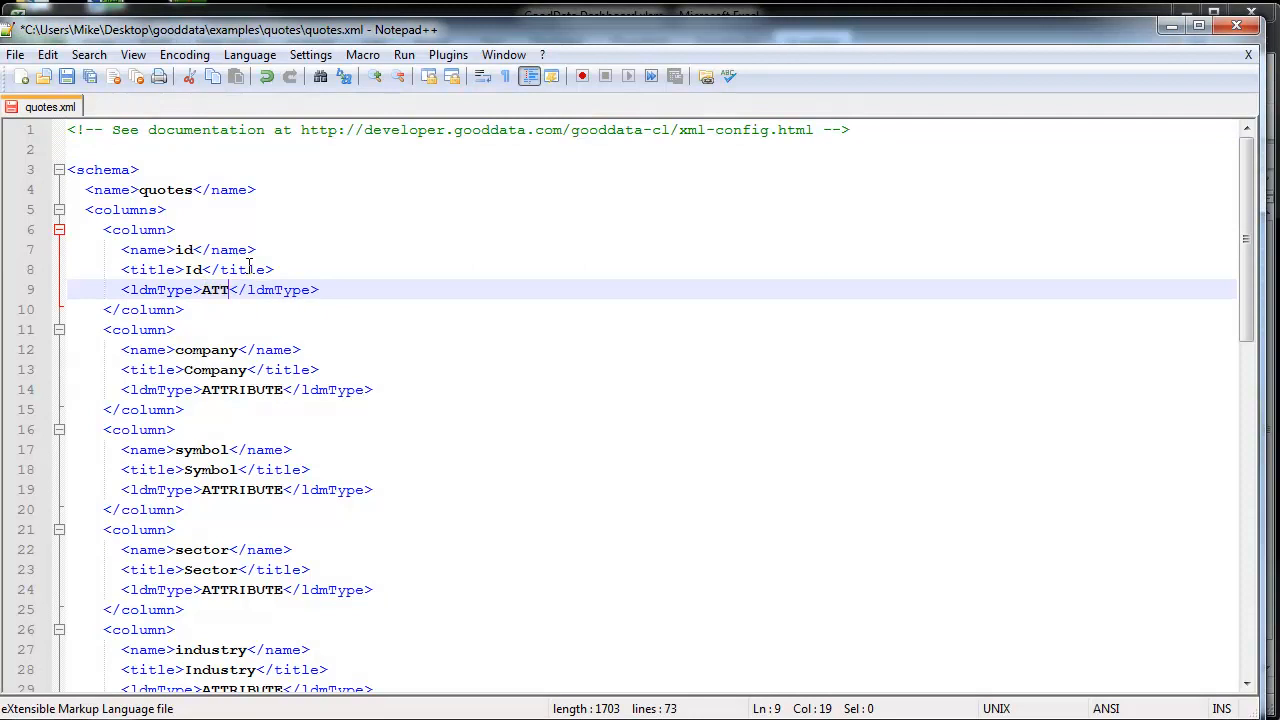
text(TE)
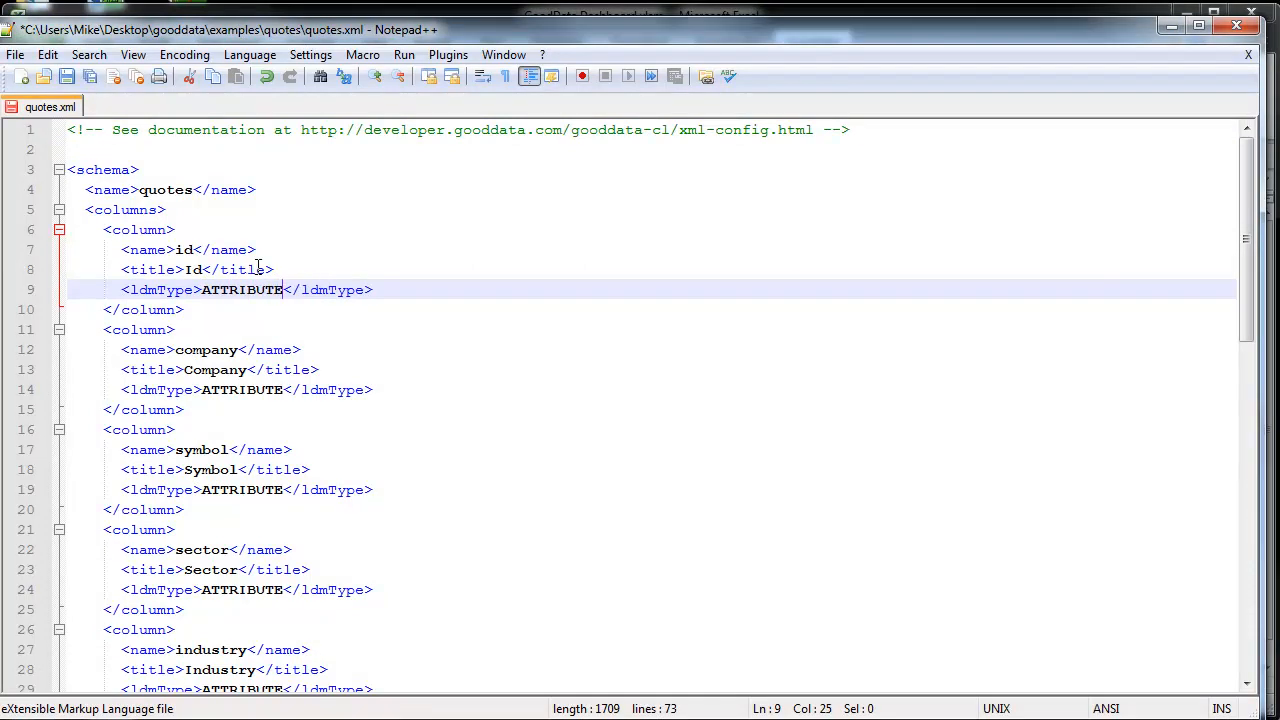
click(408, 324)
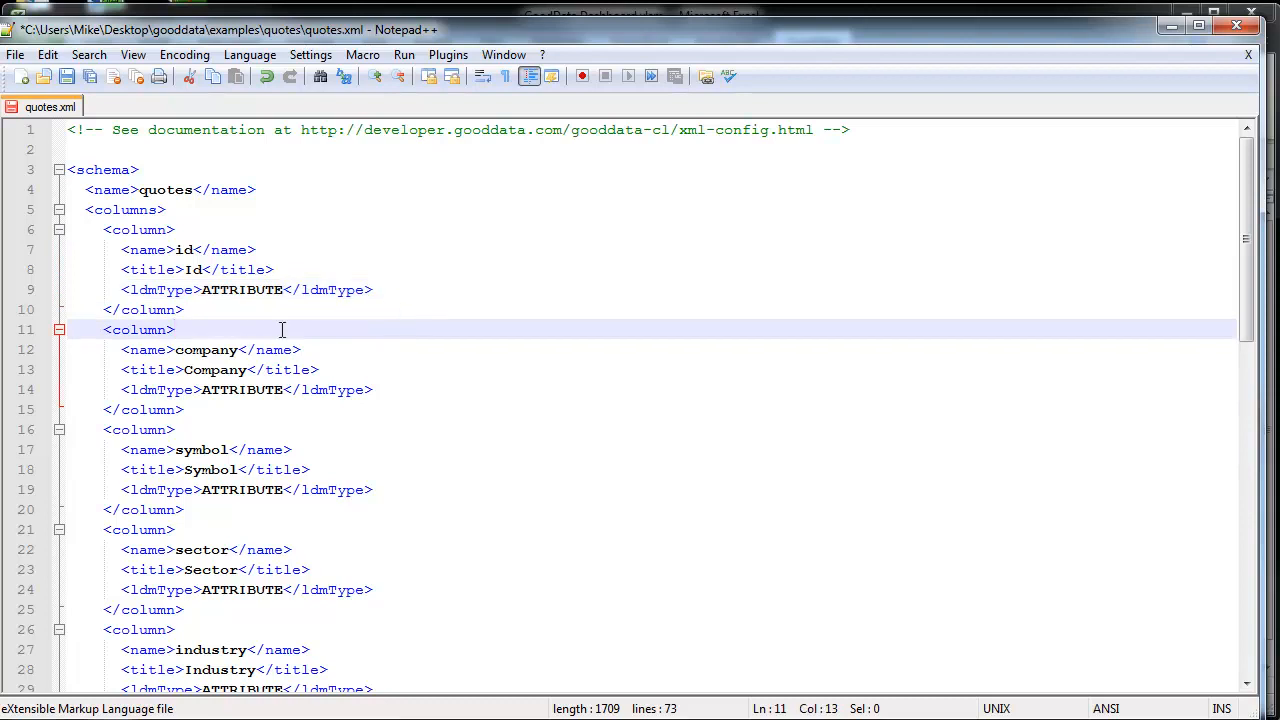
Review the remaining column definitions in quotes.xml, then save the file and close the editor
scroll(350, 405, down, 3)
scroll(319, 432, down, 5)
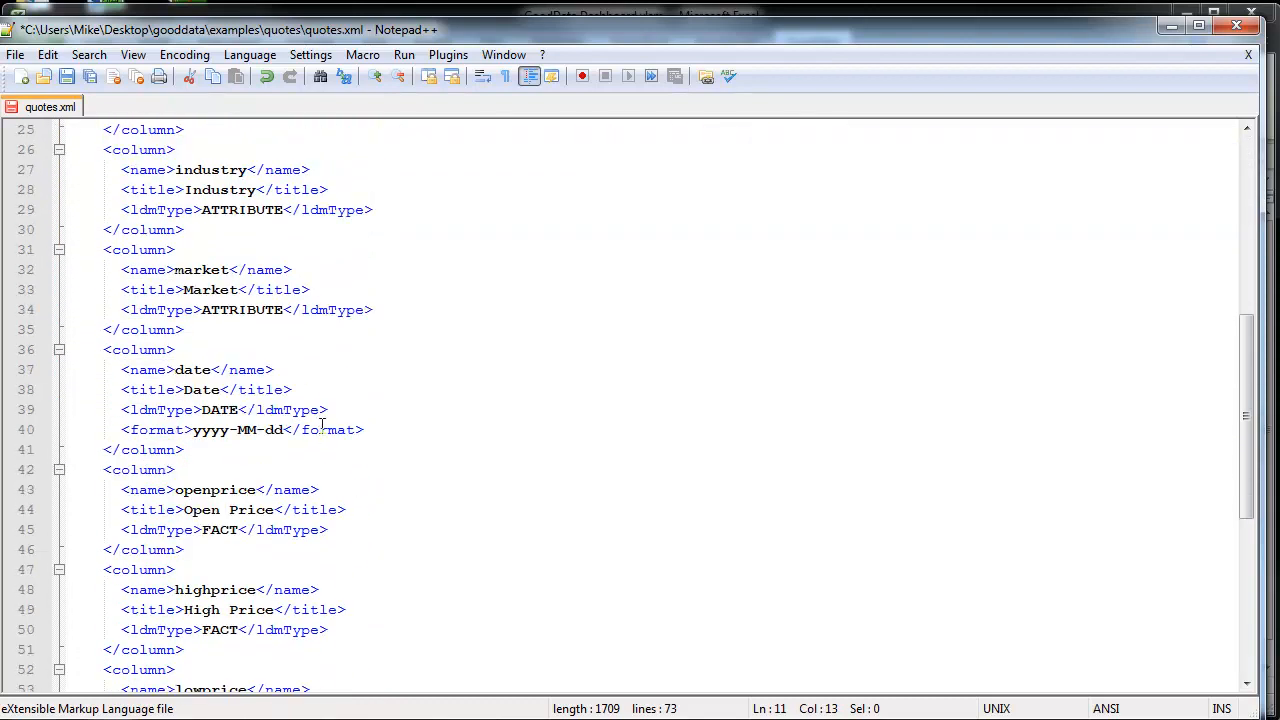
scroll(410, 438, down, 4)
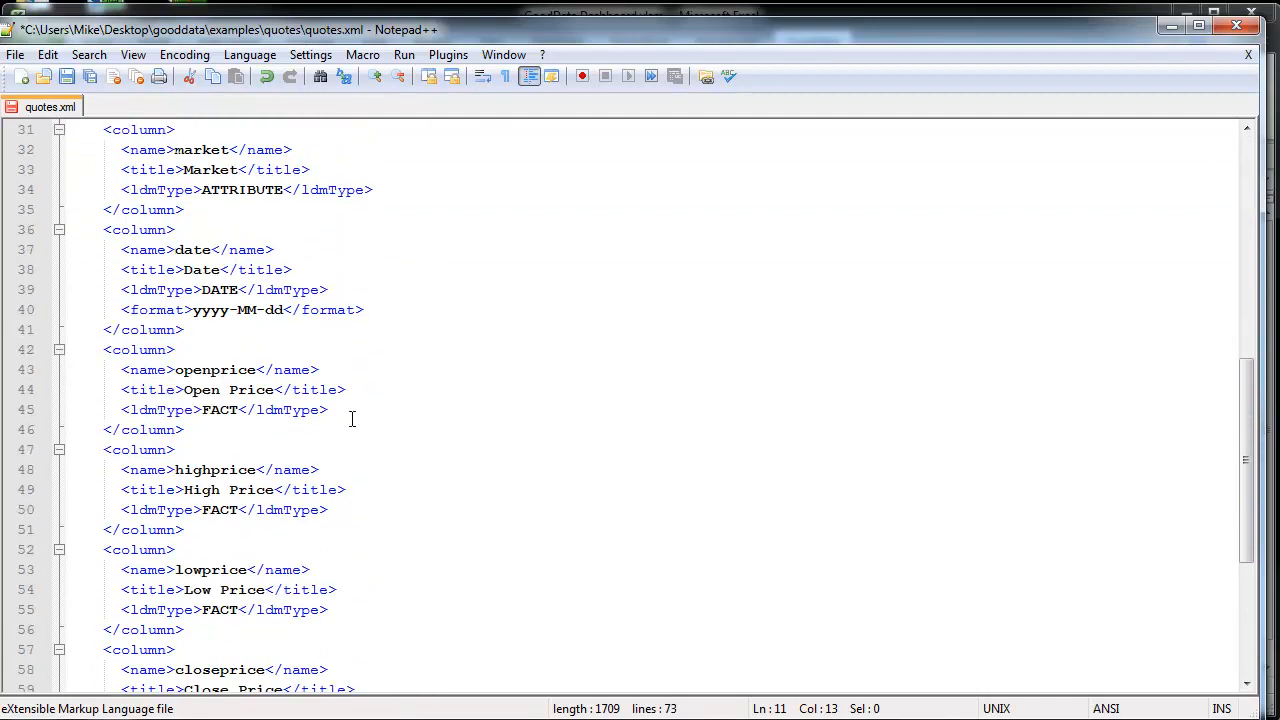
scroll(318, 490, down, 3)
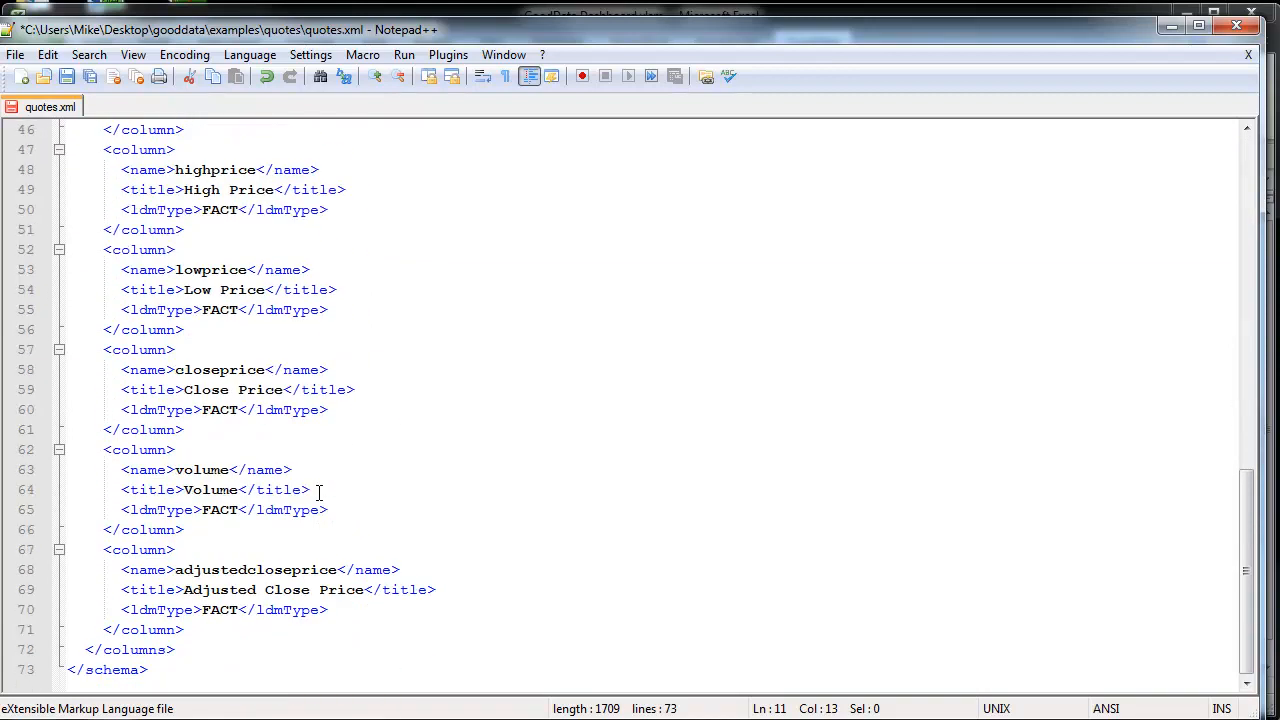
click(1238, 30)
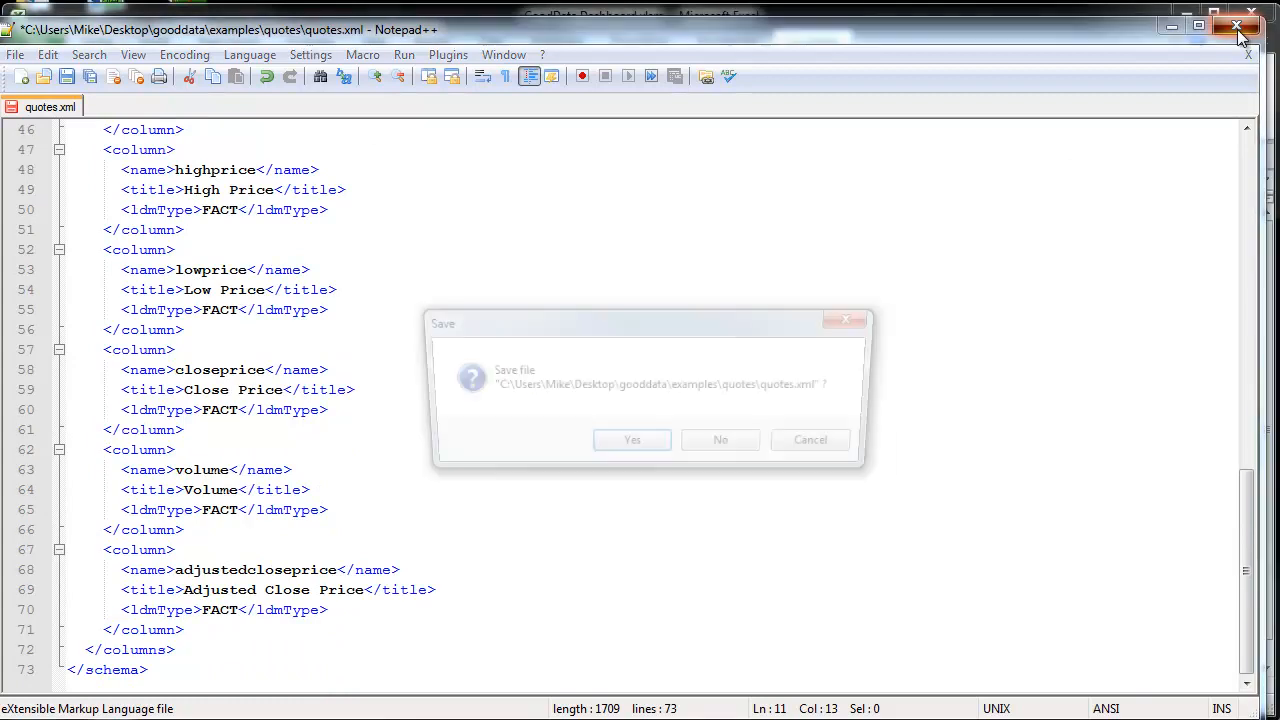
click(634, 446)
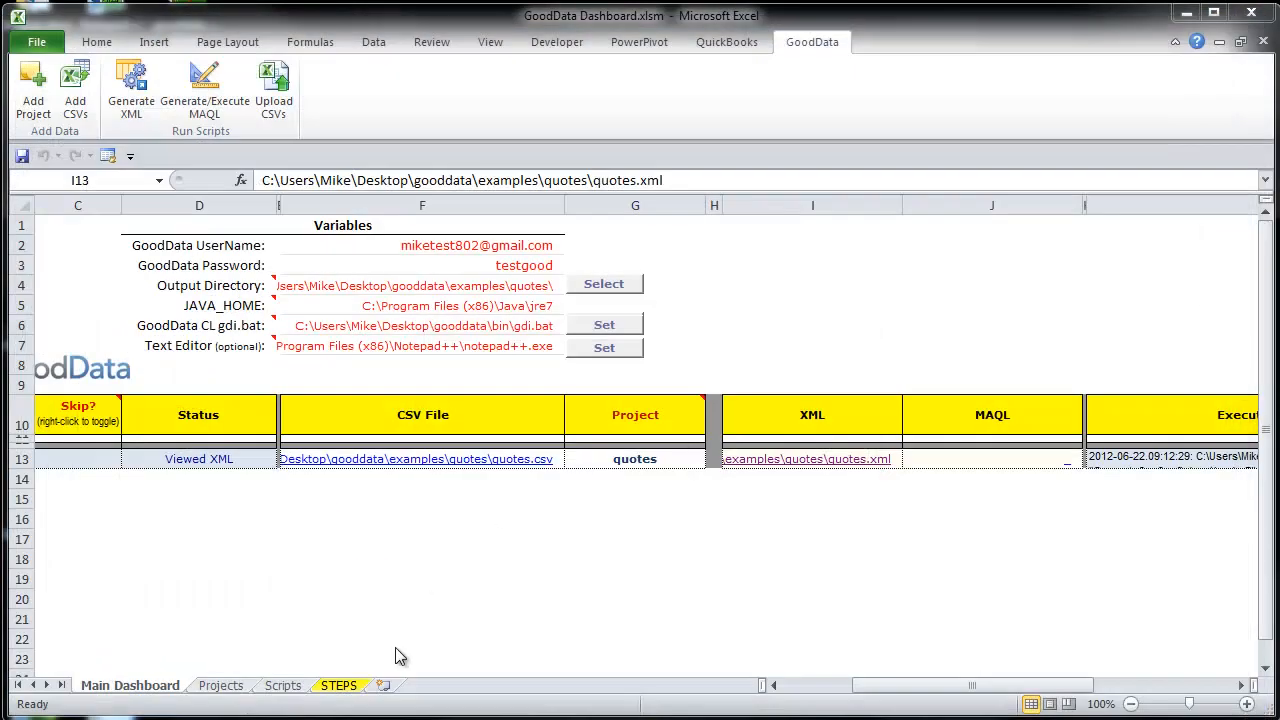
Mark step 5 as complete with an X on the STEPS sheet
click(340, 686)
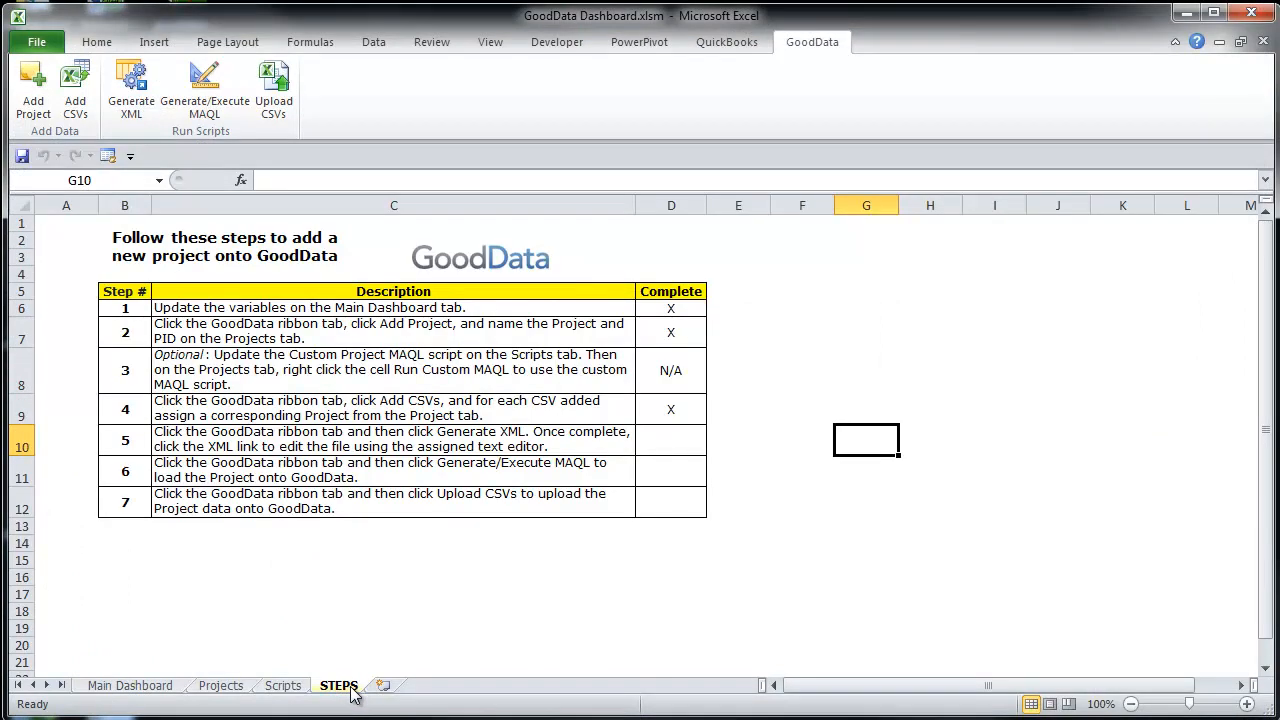
click(670, 438)
text(X)
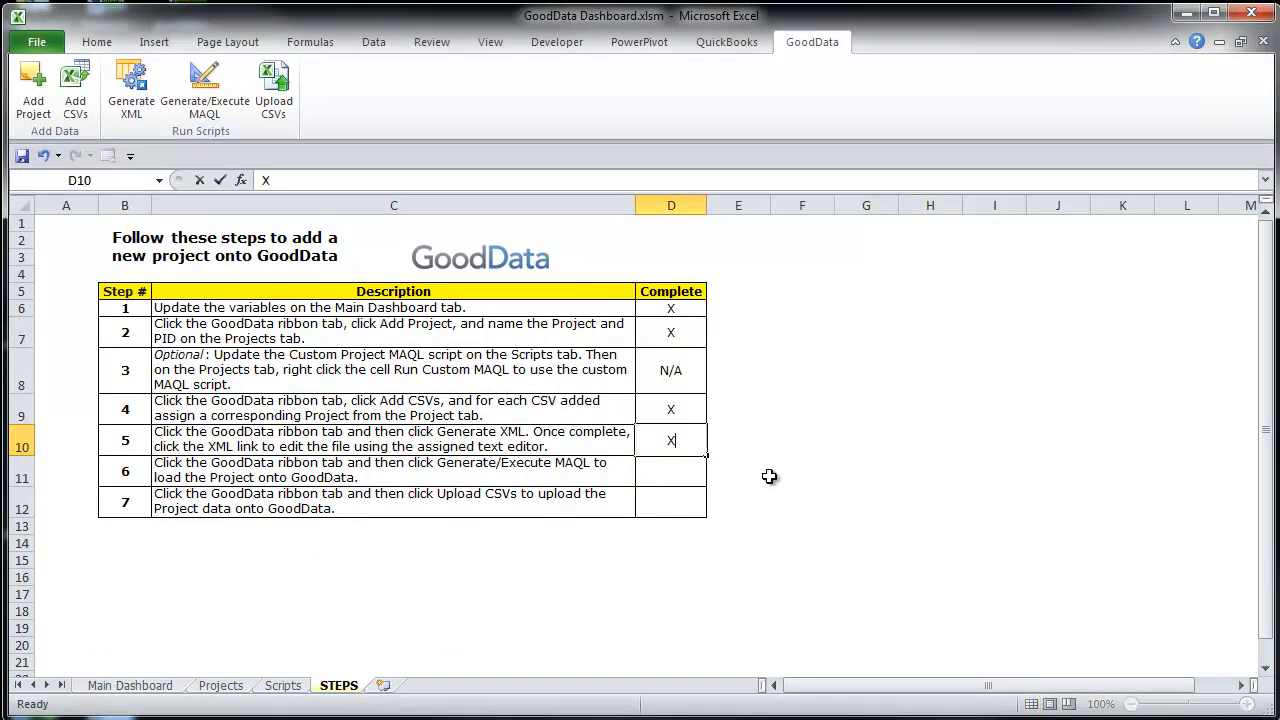
click(773, 475)
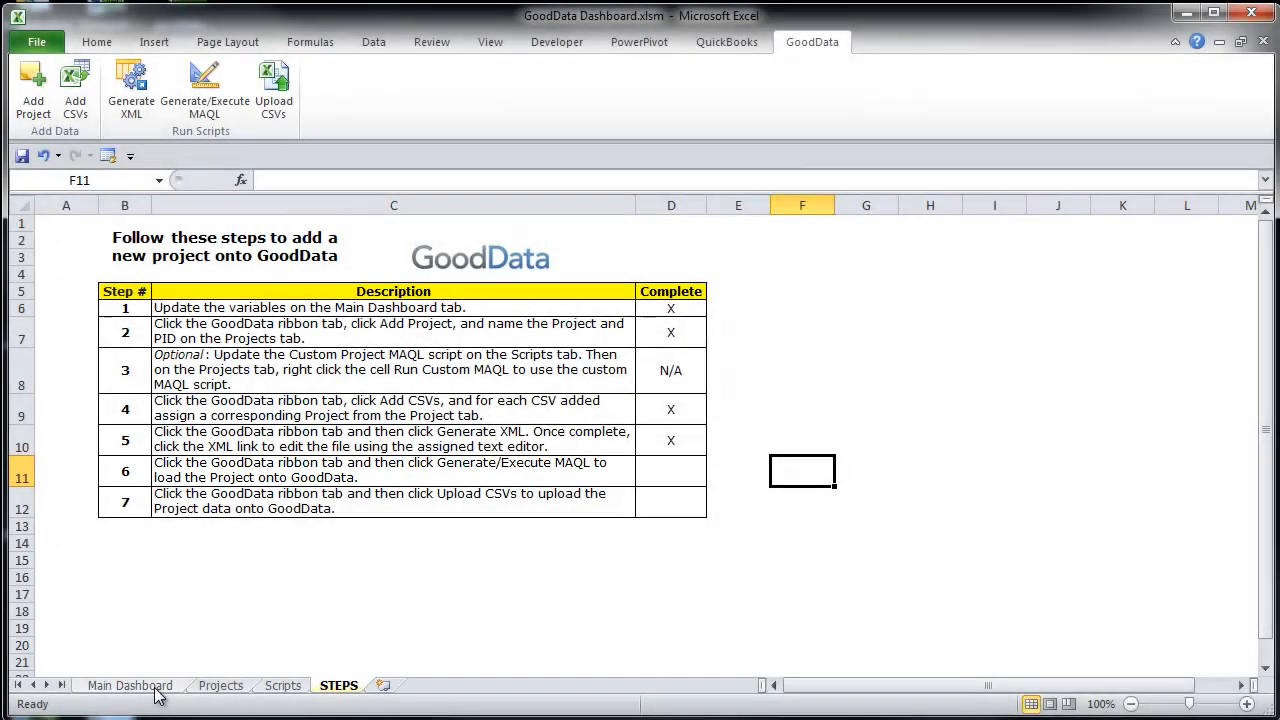
Generate and execute the MAQL for quotes.csv from the Main Dashboard sheet and read through its execution log
click(130, 685)
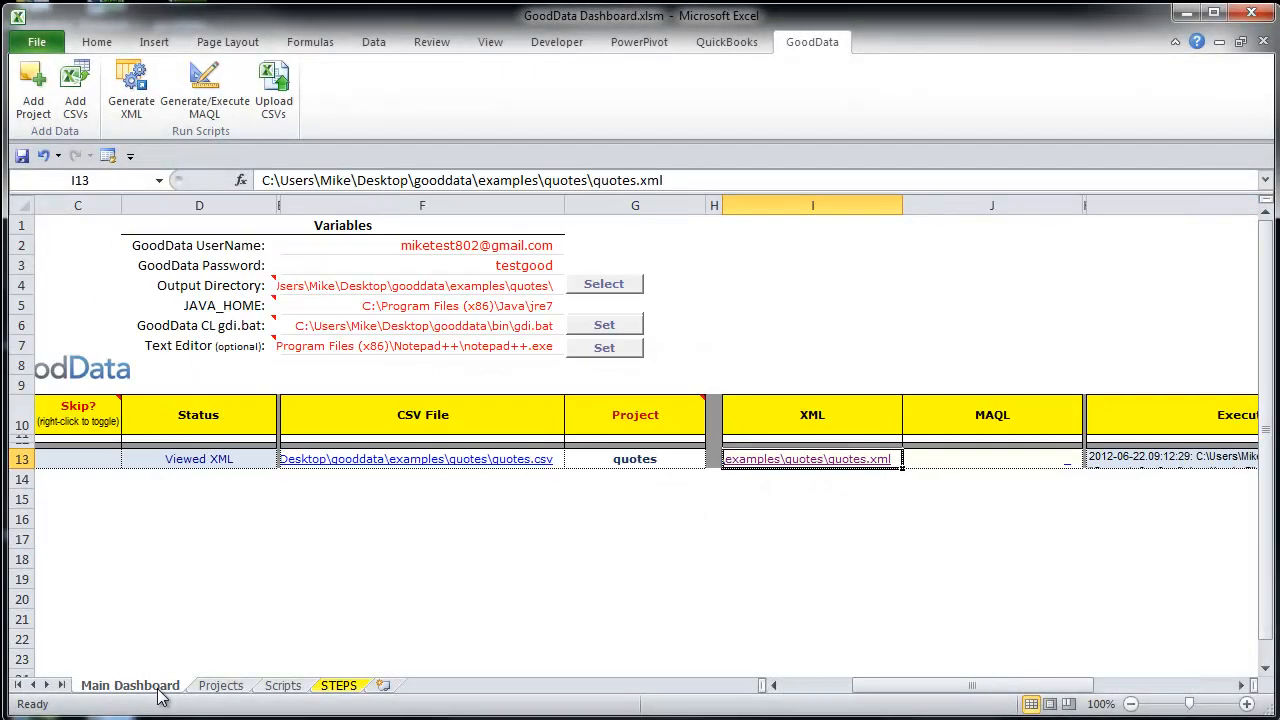
click(205, 90)
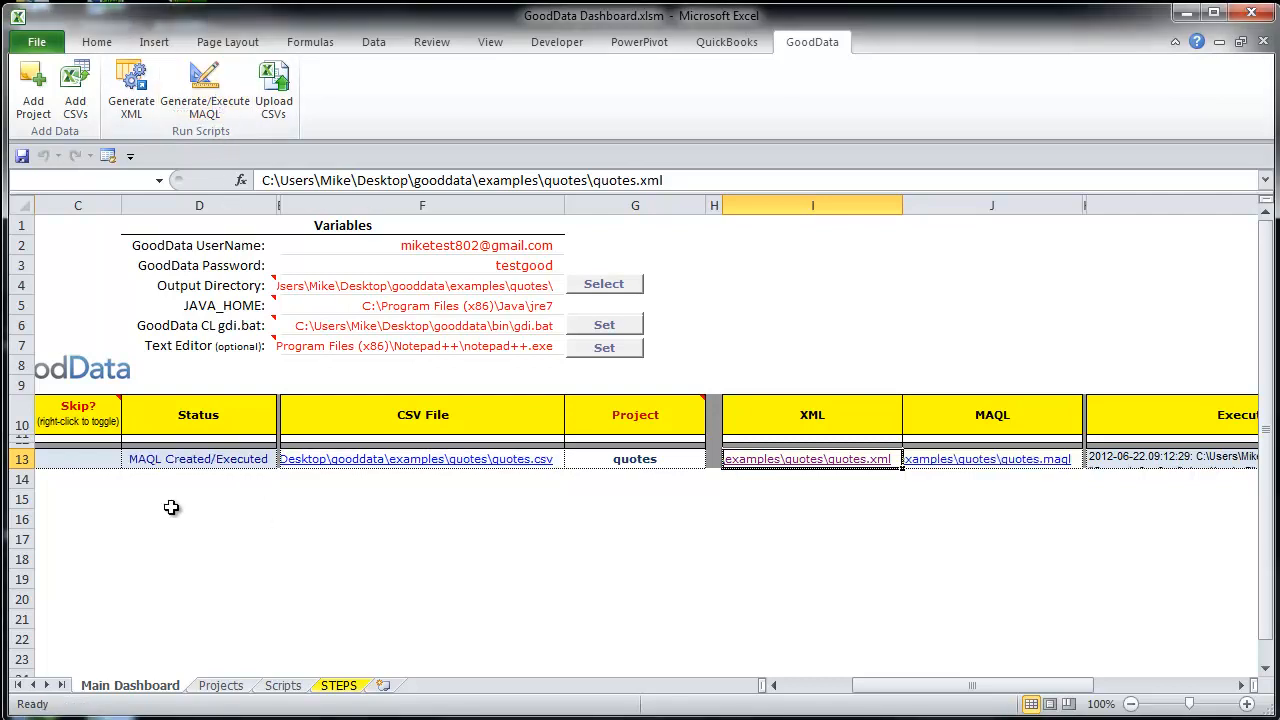
drag(1040, 687, 1108, 697)
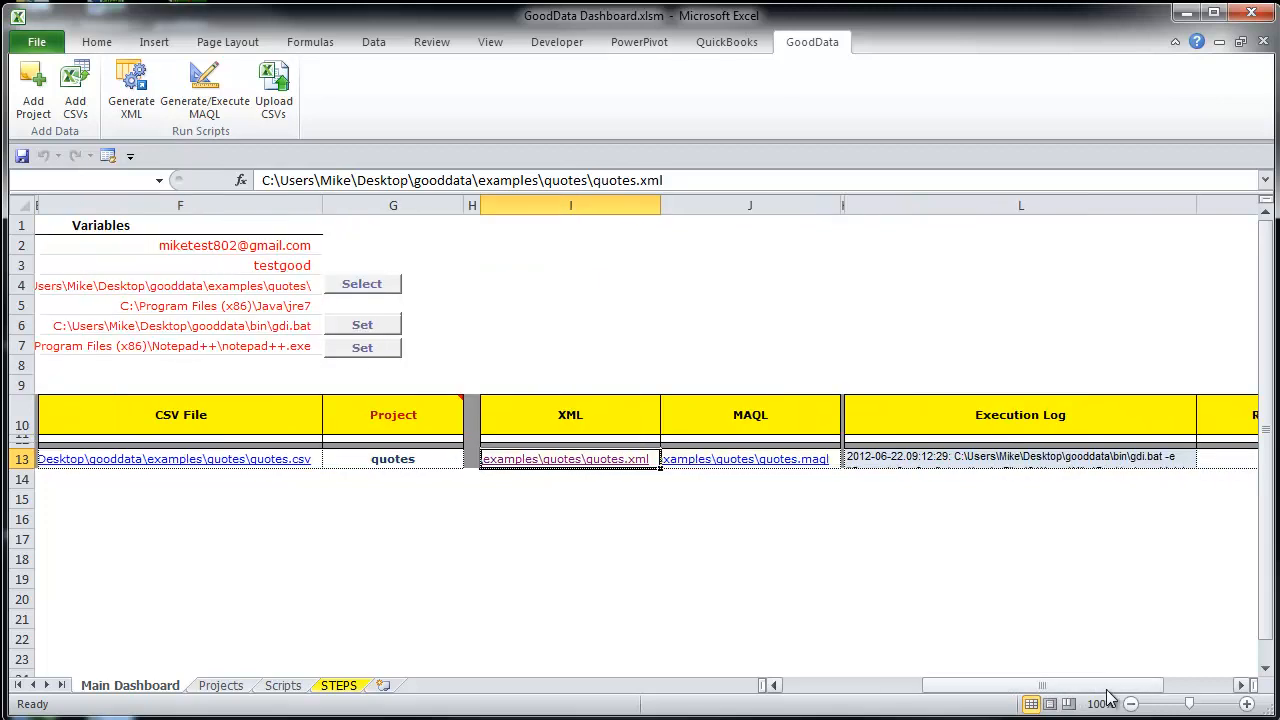
click(1172, 459)
click(1266, 182)
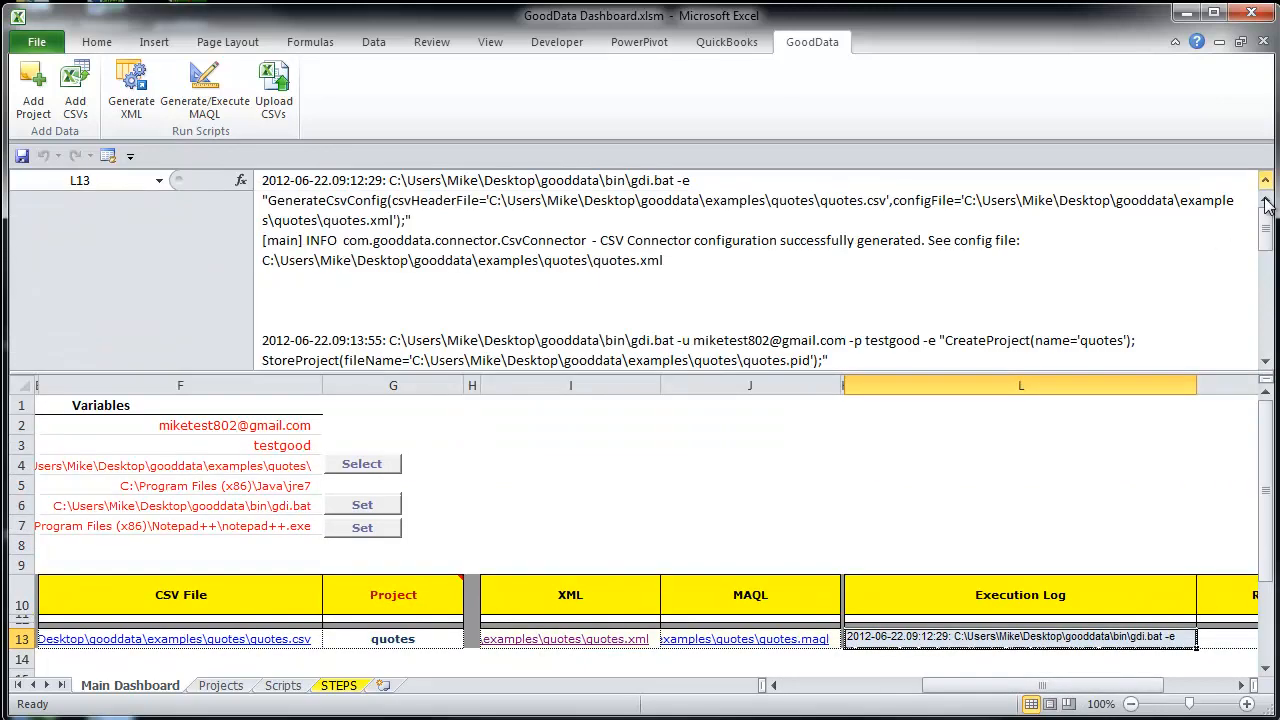
drag(1266, 236, 1268, 343)
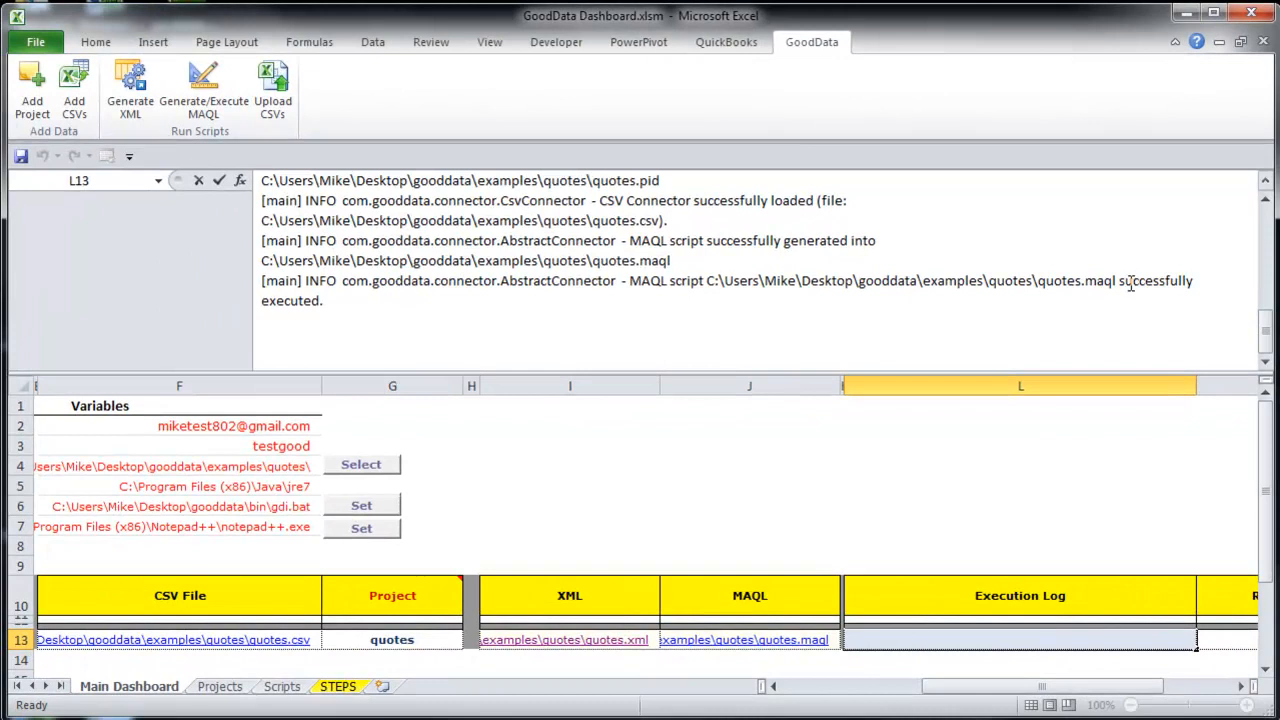
drag(1266, 338, 1266, 228)
click(1167, 458)
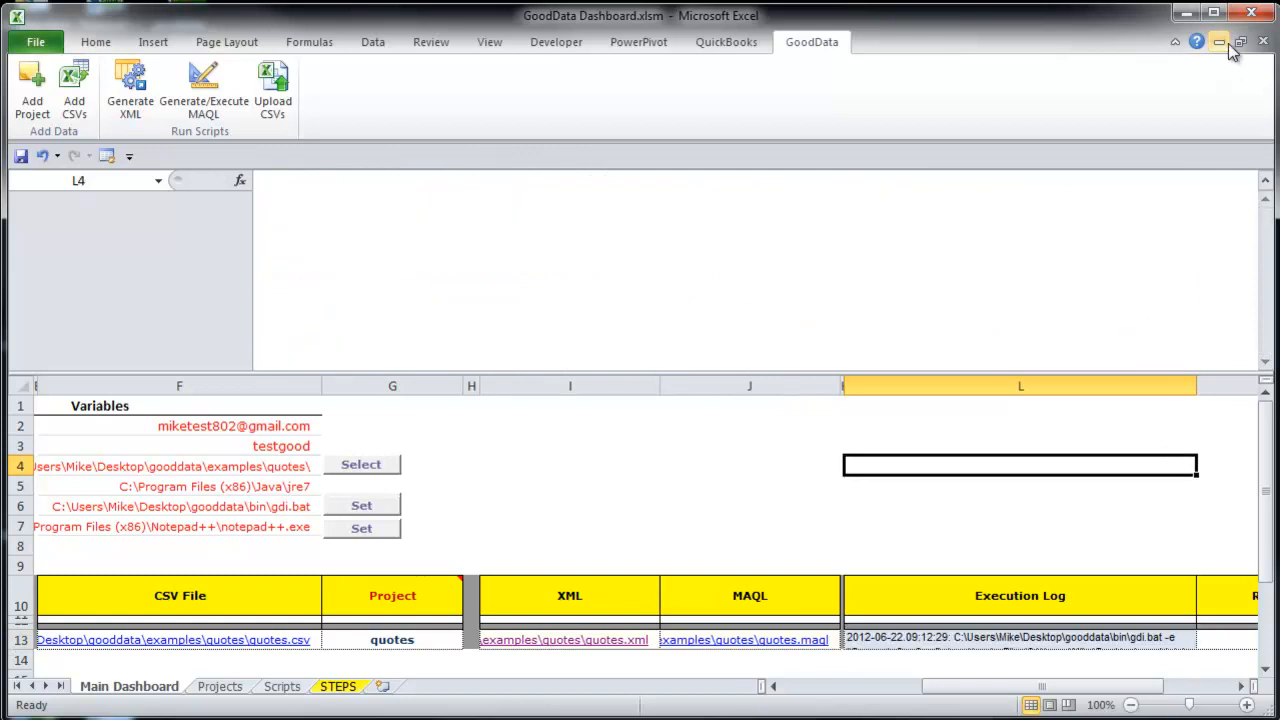
click(1265, 181)
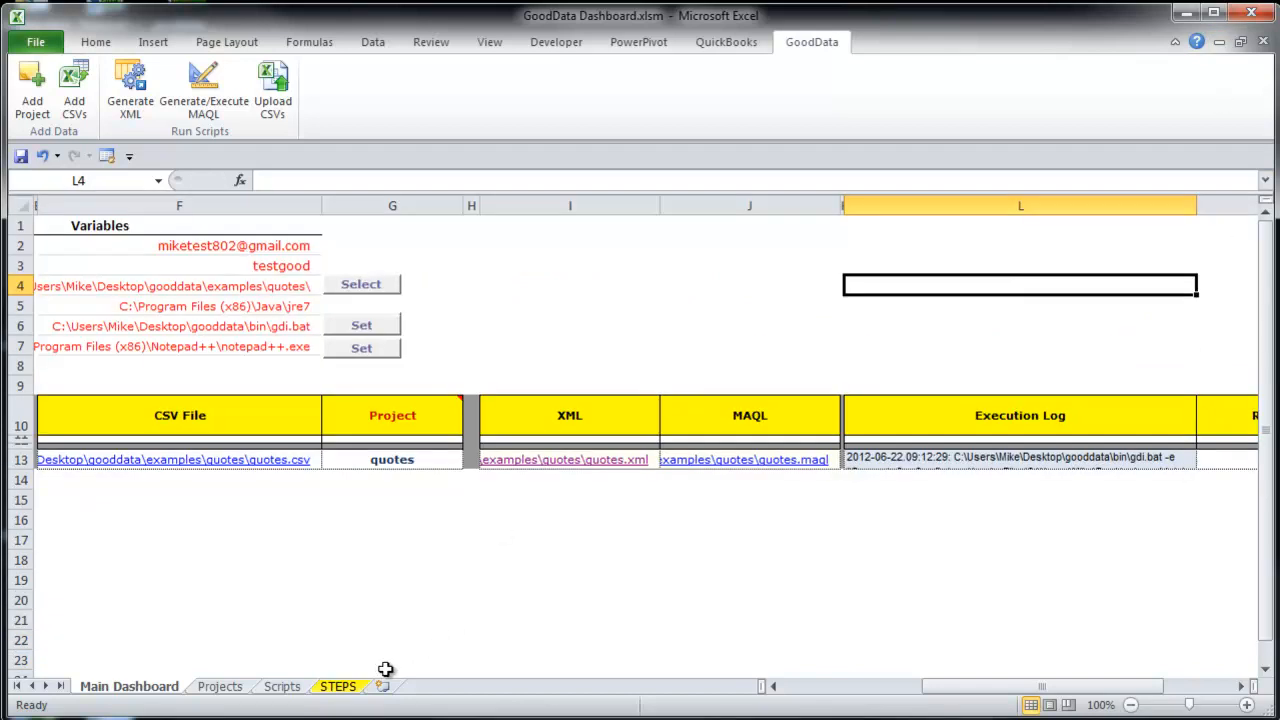
Mark step 6 as complete with an X on the STEPS sheet
click(340, 687)
click(650, 469)
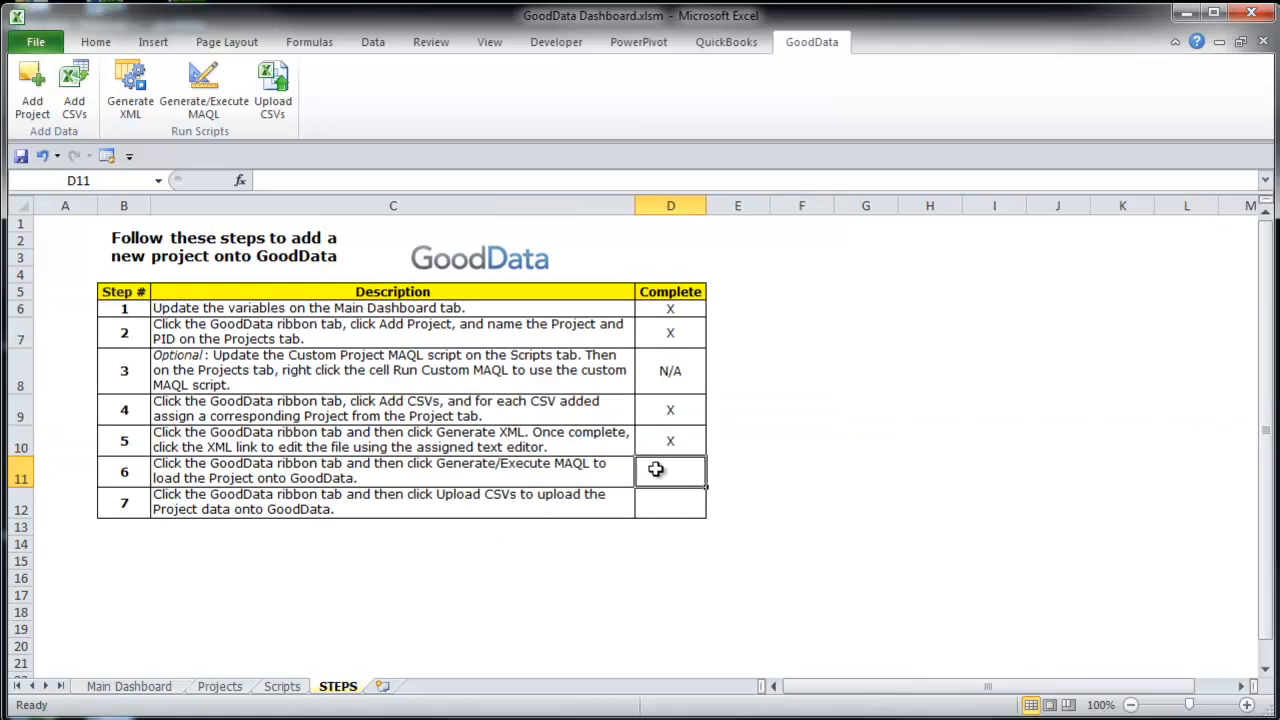
text(X)
click(808, 474)
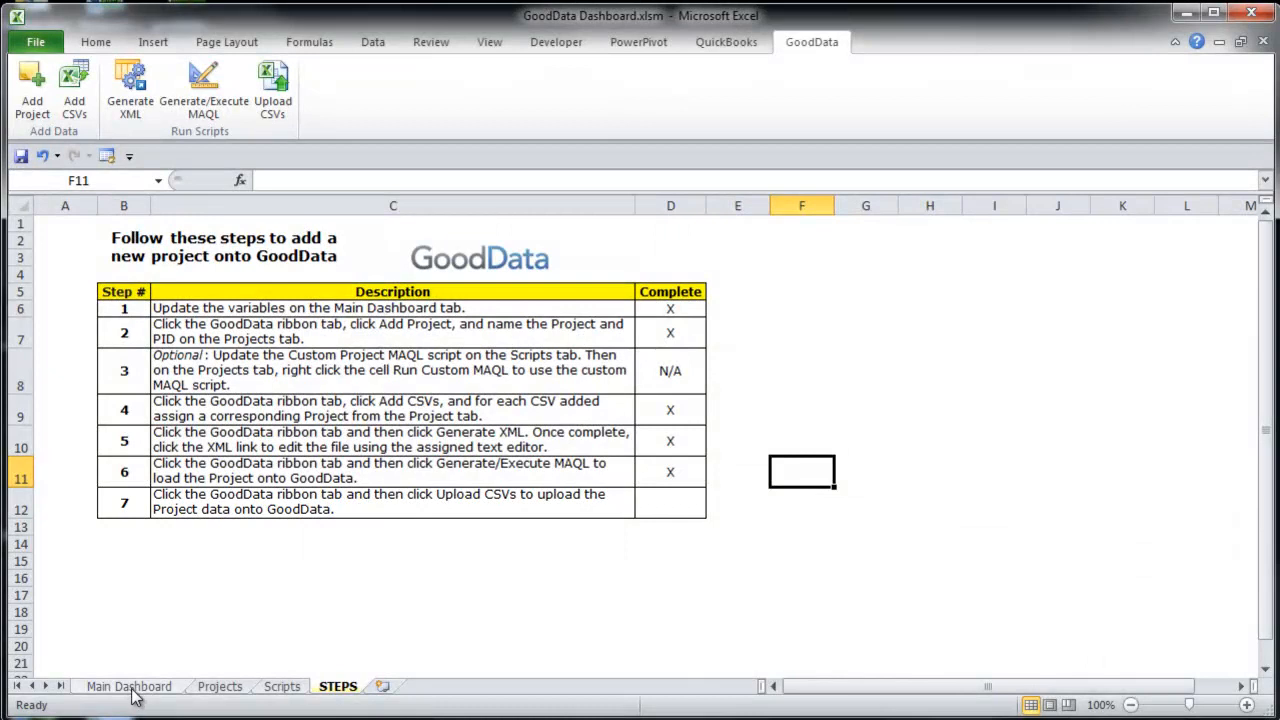
Upload the quotes.csv data to GoodData from the Main Dashboard sheet and check its status
click(142, 691)
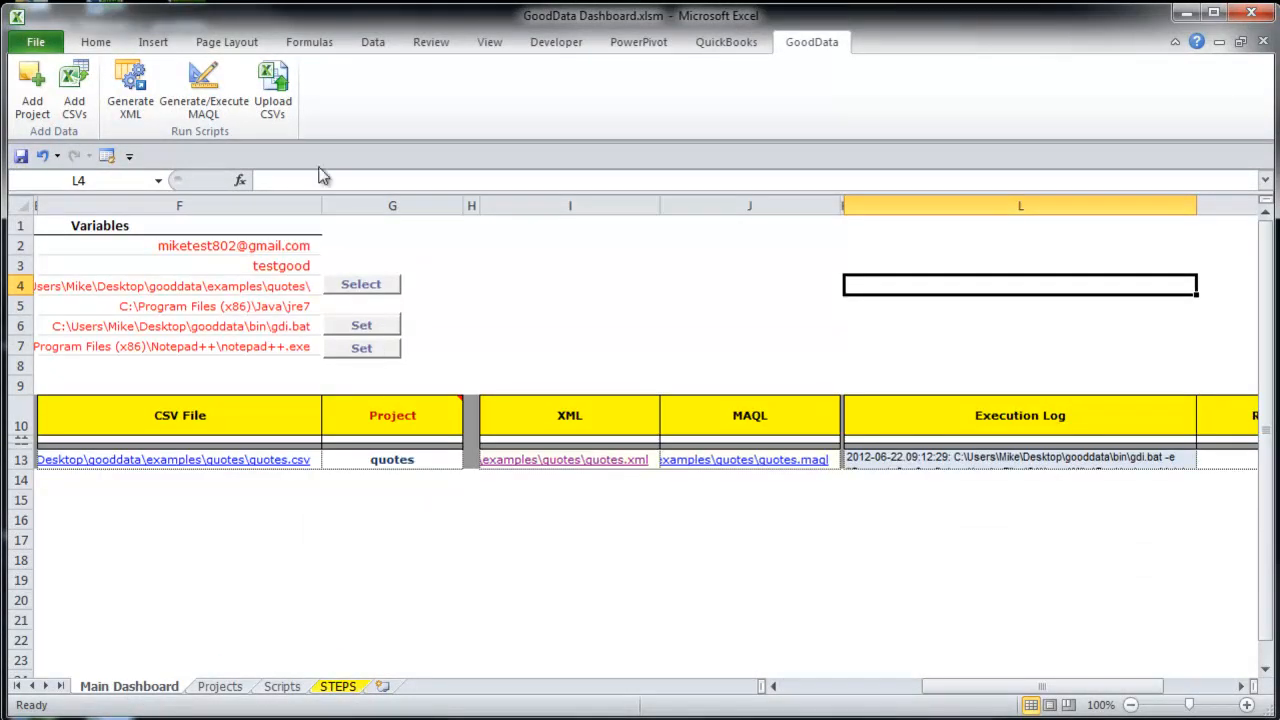
click(272, 95)
drag(965, 686, 858, 686)
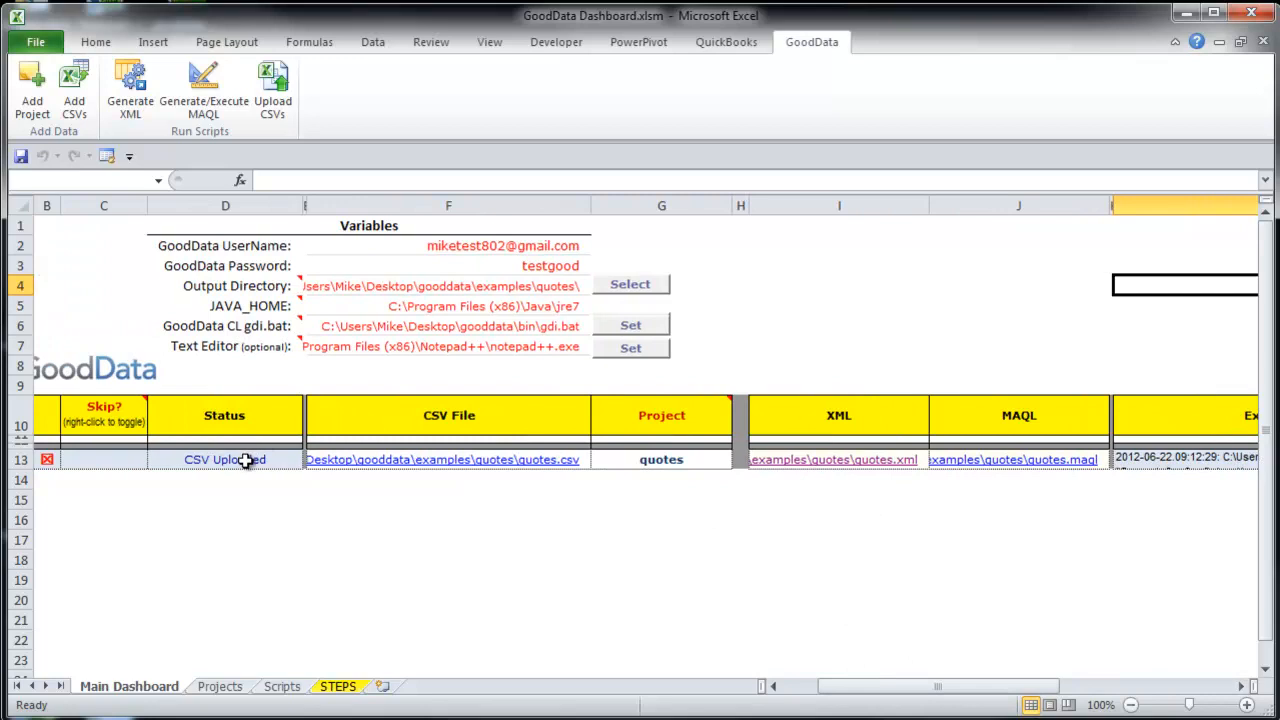
Read the upload entries at the end of the execution log for quotes.csv
drag(986, 688, 1175, 700)
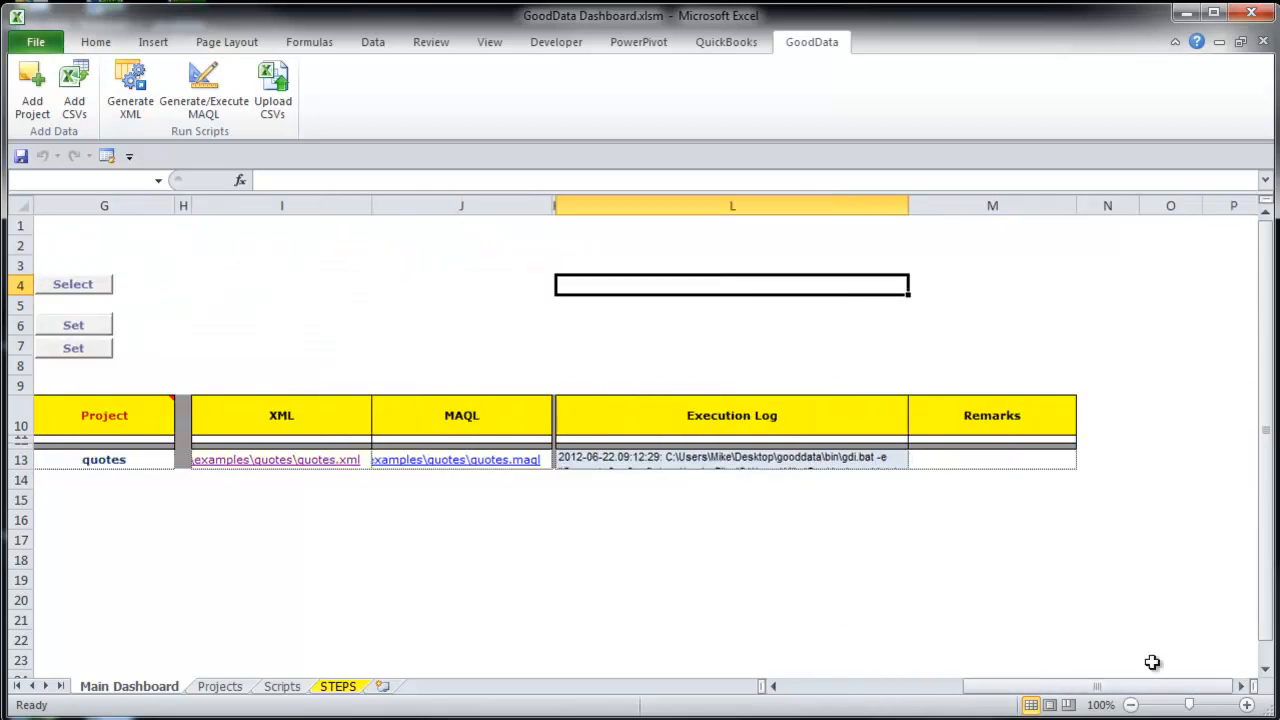
click(886, 458)
click(1264, 182)
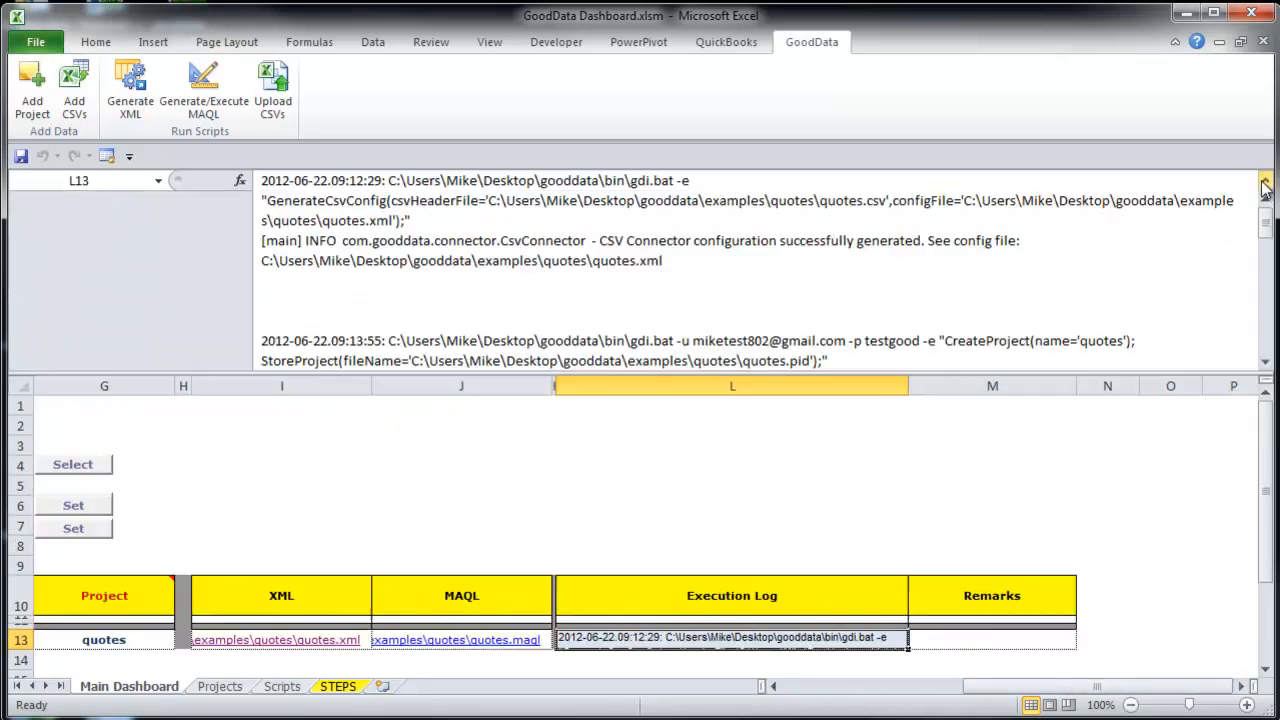
scroll(1251, 369, down, 5)
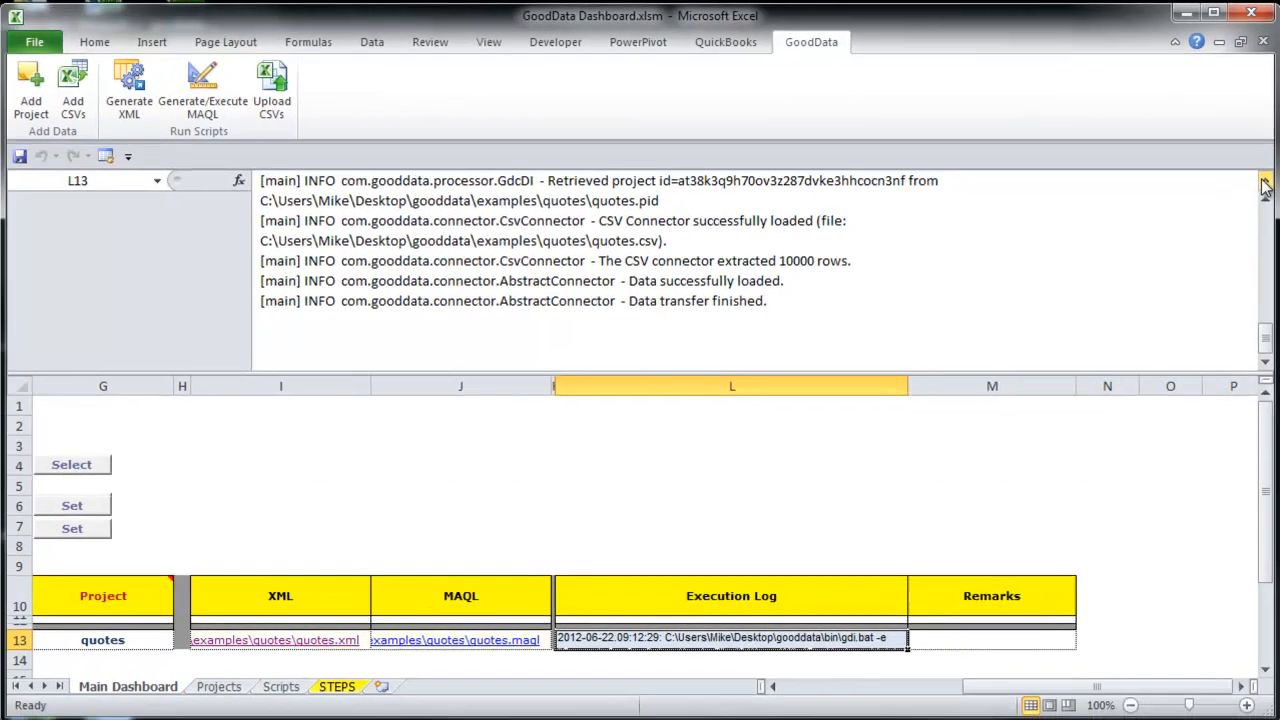
click(1264, 201)
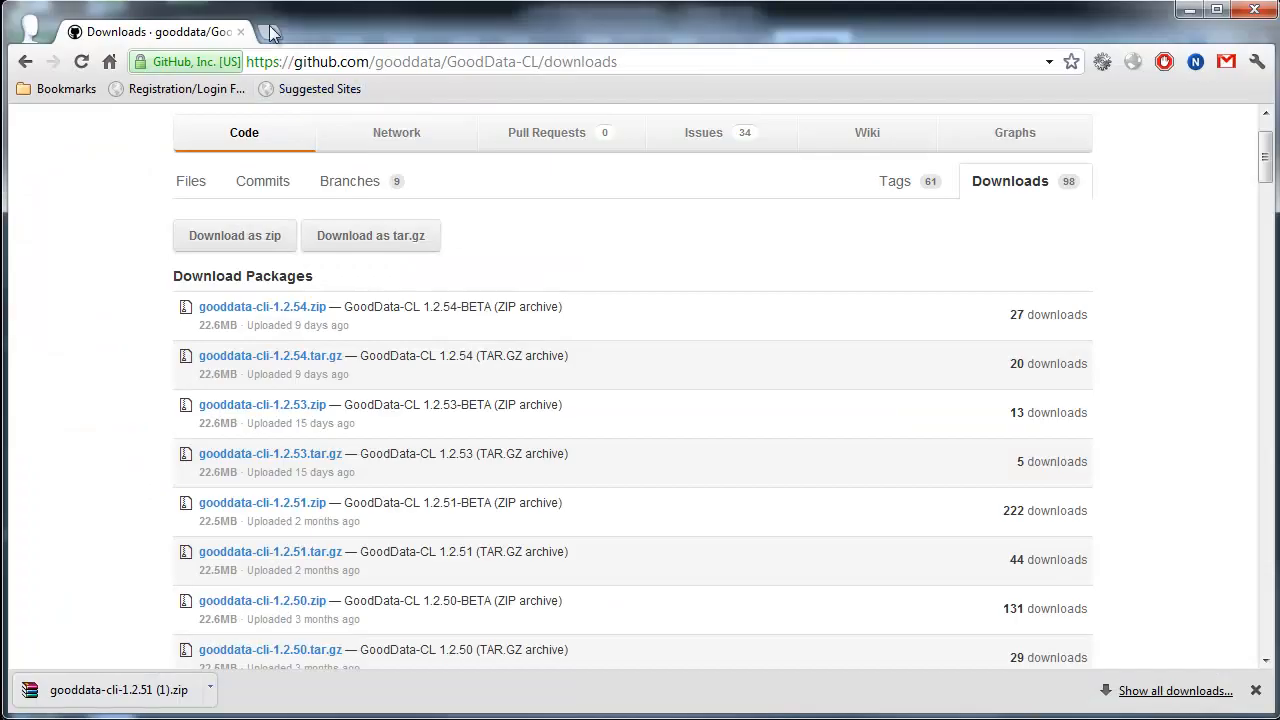
key(ctrl+t)
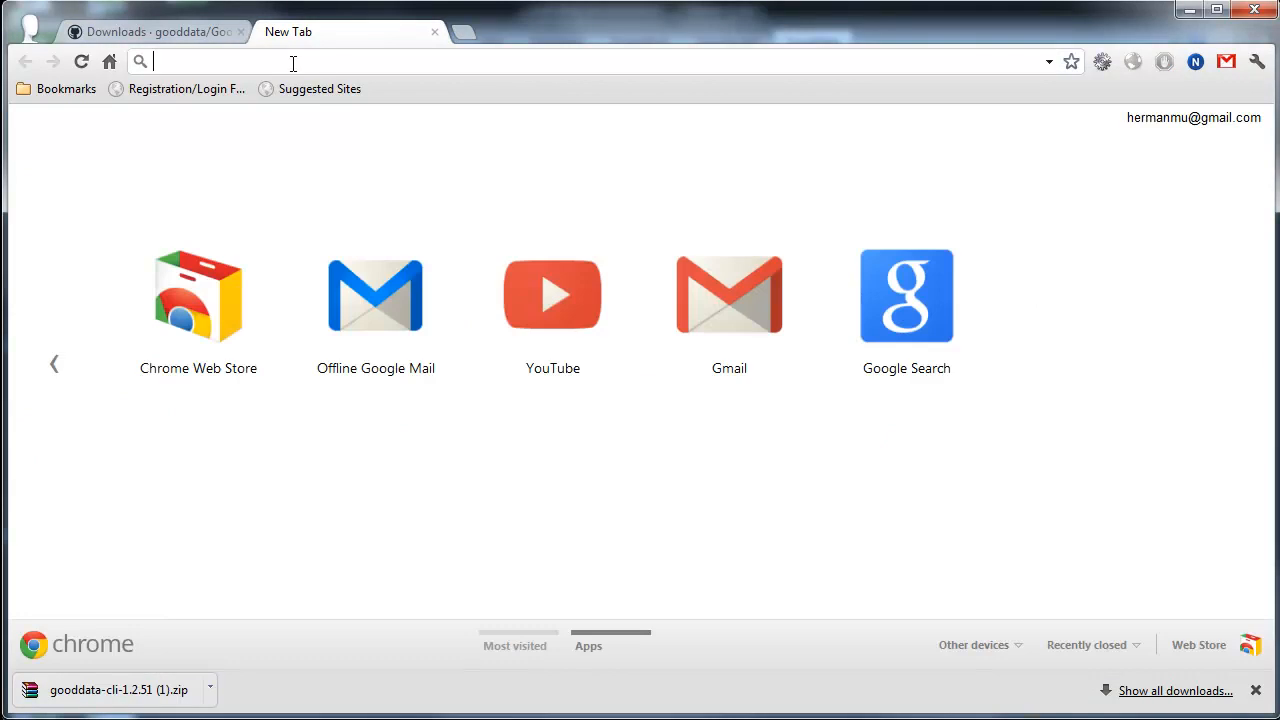
text(www.go)
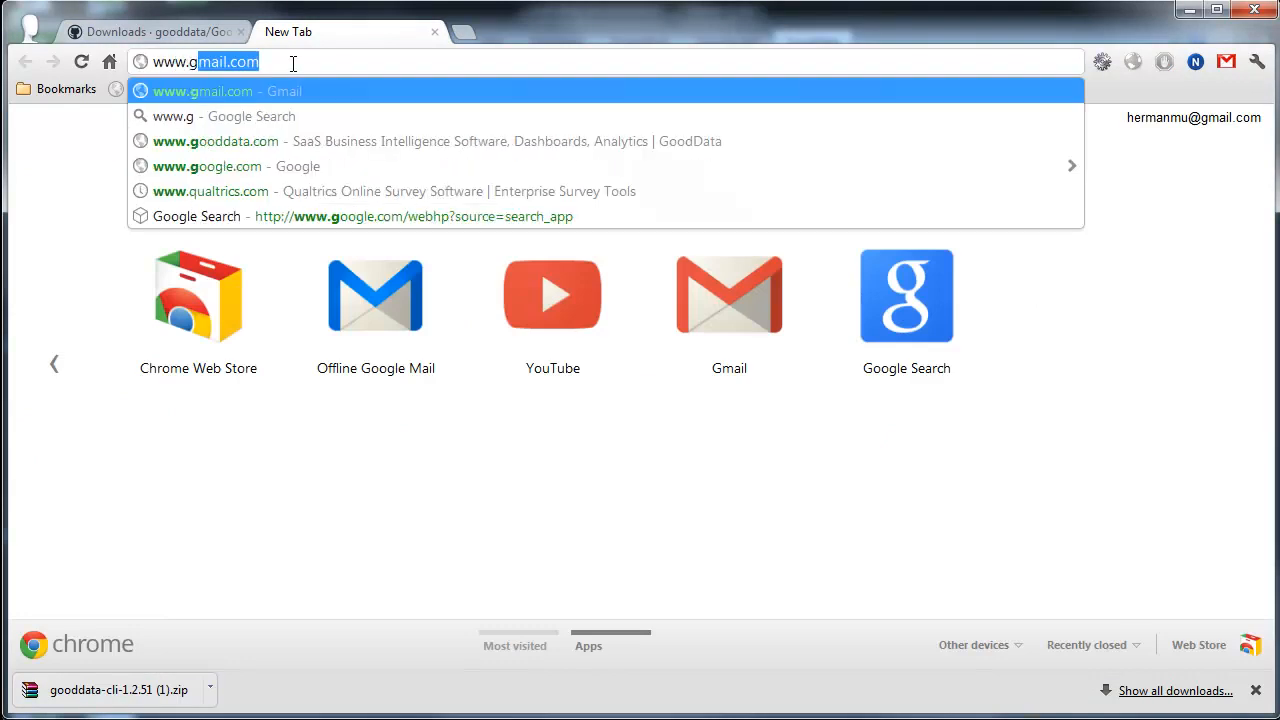
key(Return)
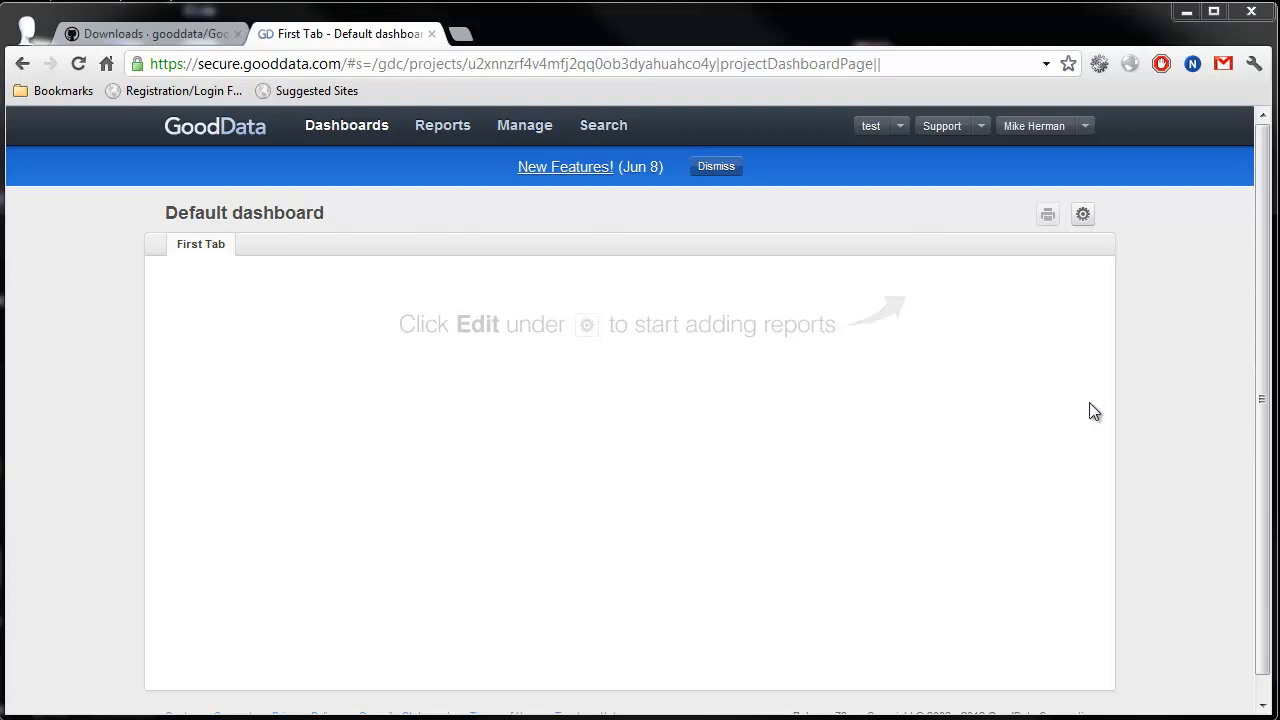
Switch from the test project to the quotes project and open the details of its quotes data set
click(900, 128)
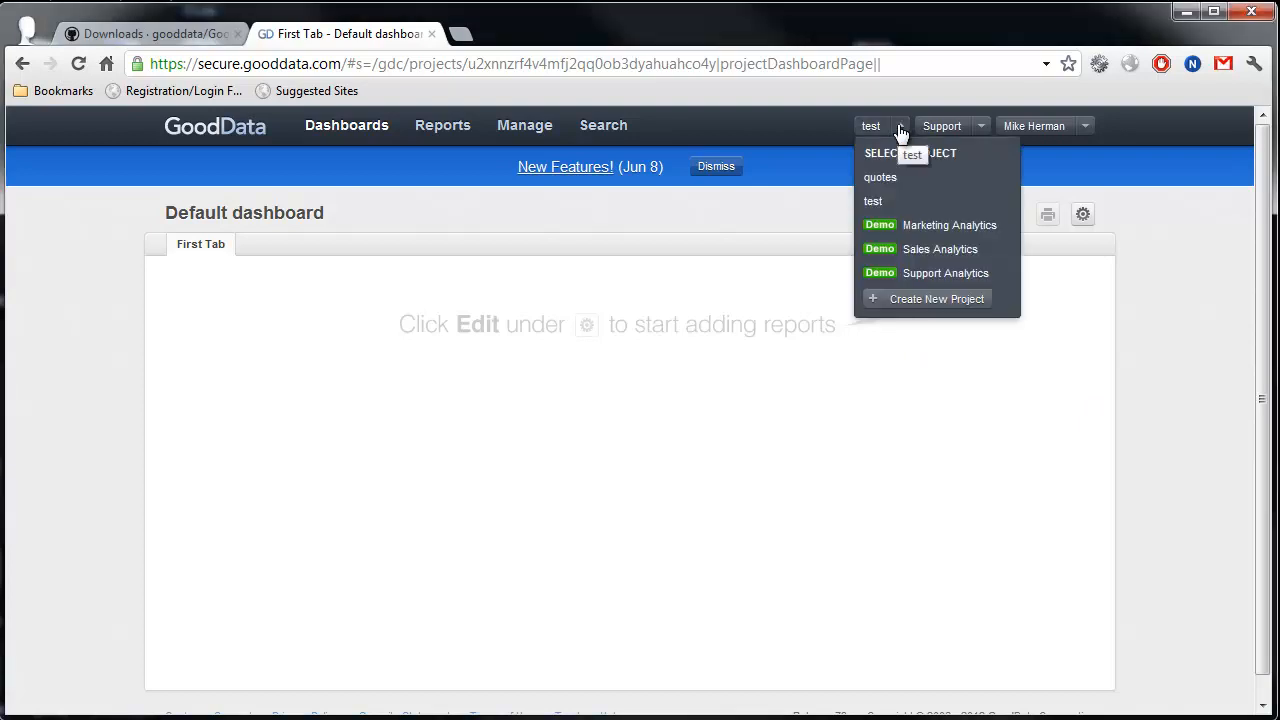
click(890, 177)
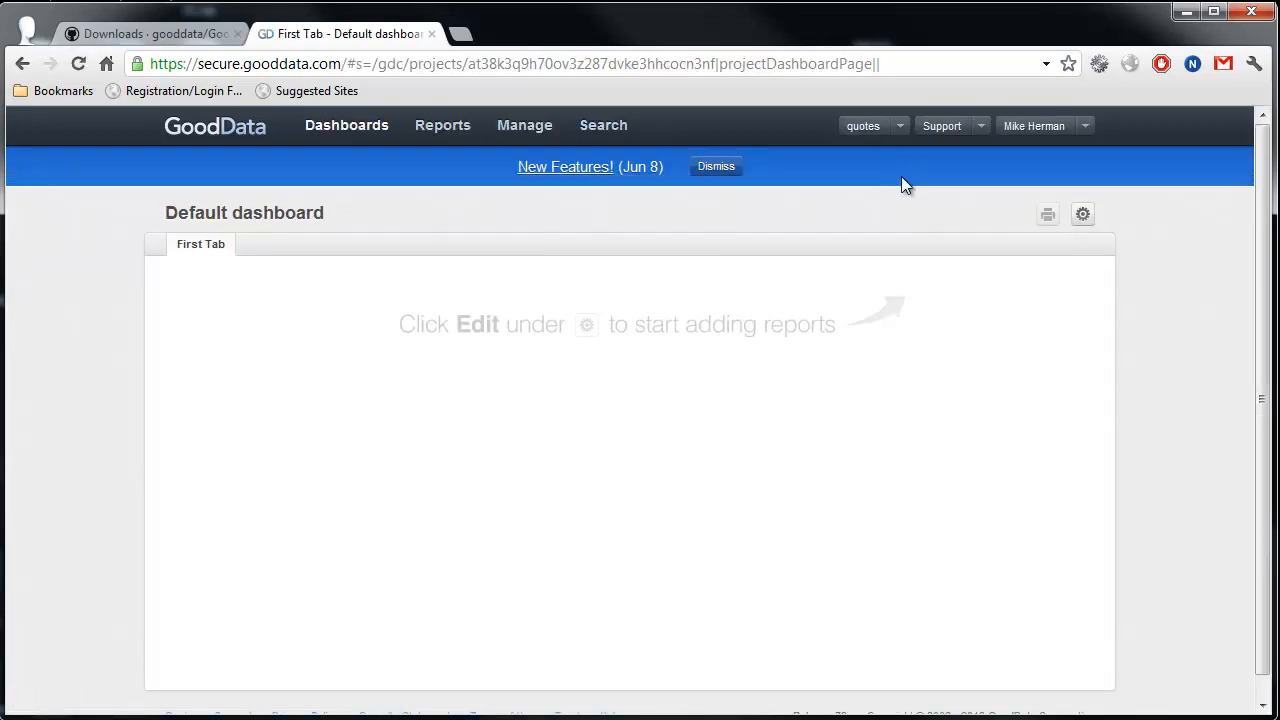
click(537, 130)
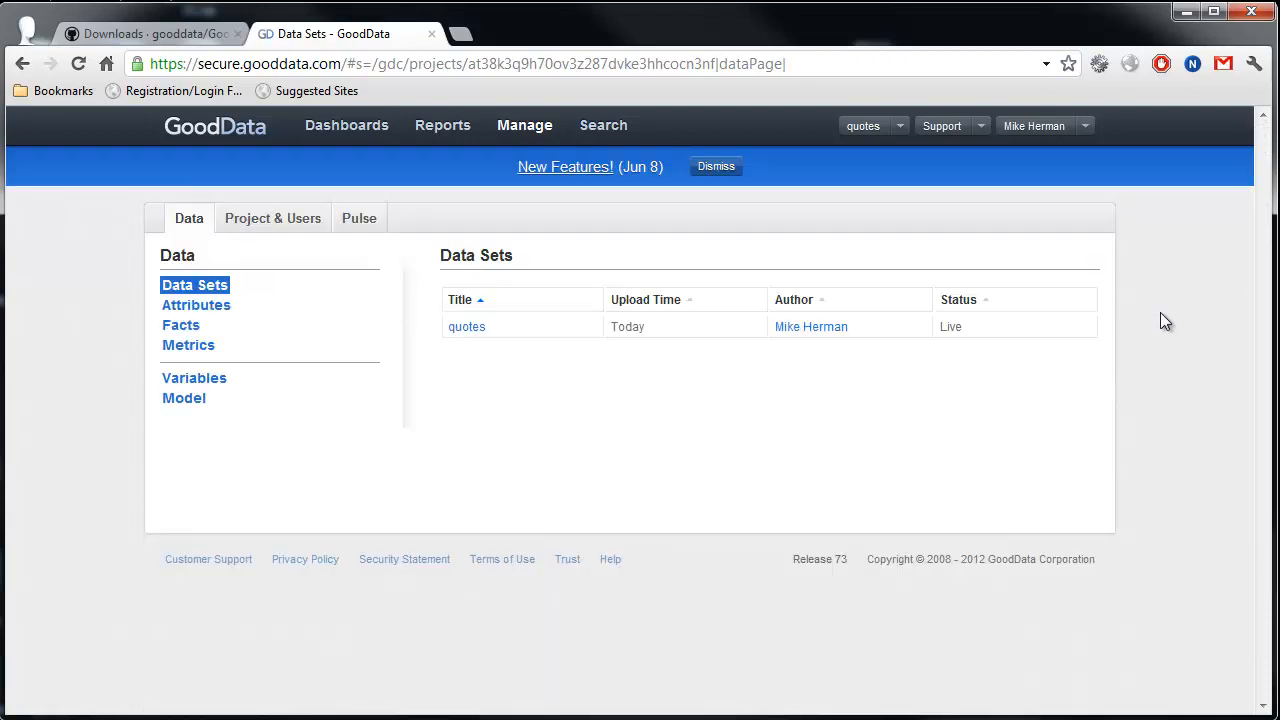
click(466, 326)
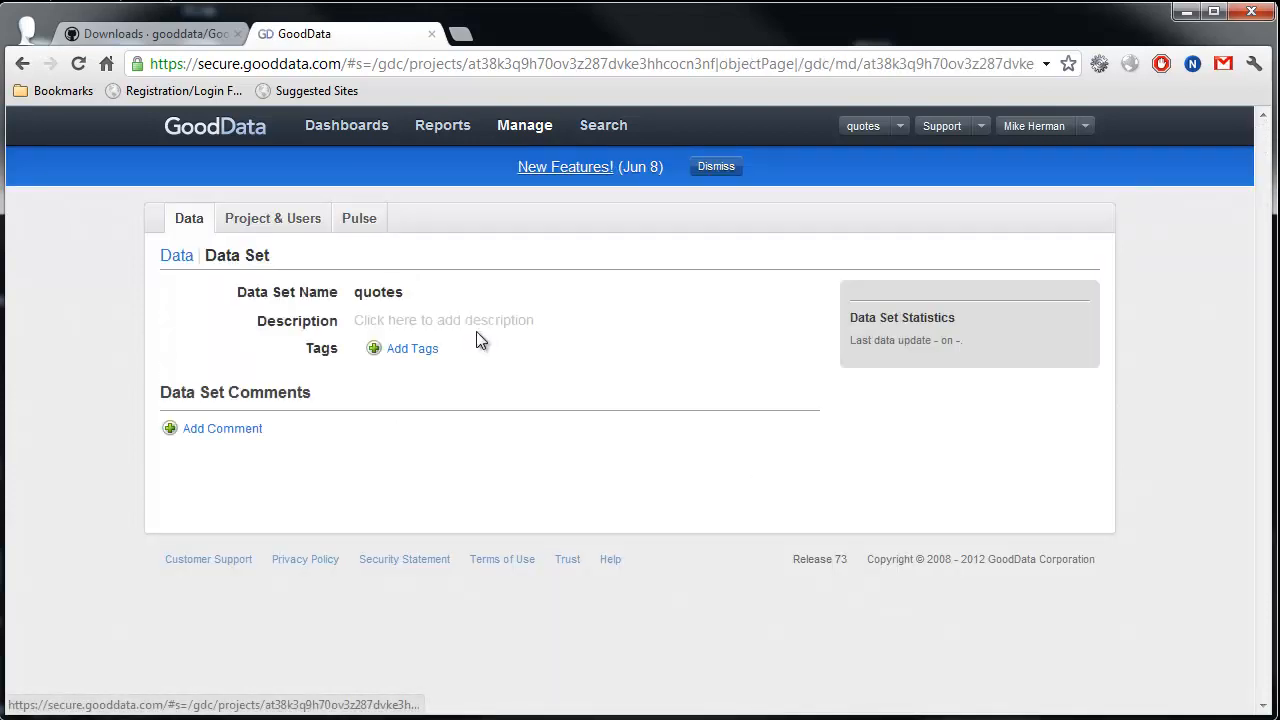
Examine the upload history, simple attributes and simple facts of the quotes data set
scroll(659, 350, down, 1)
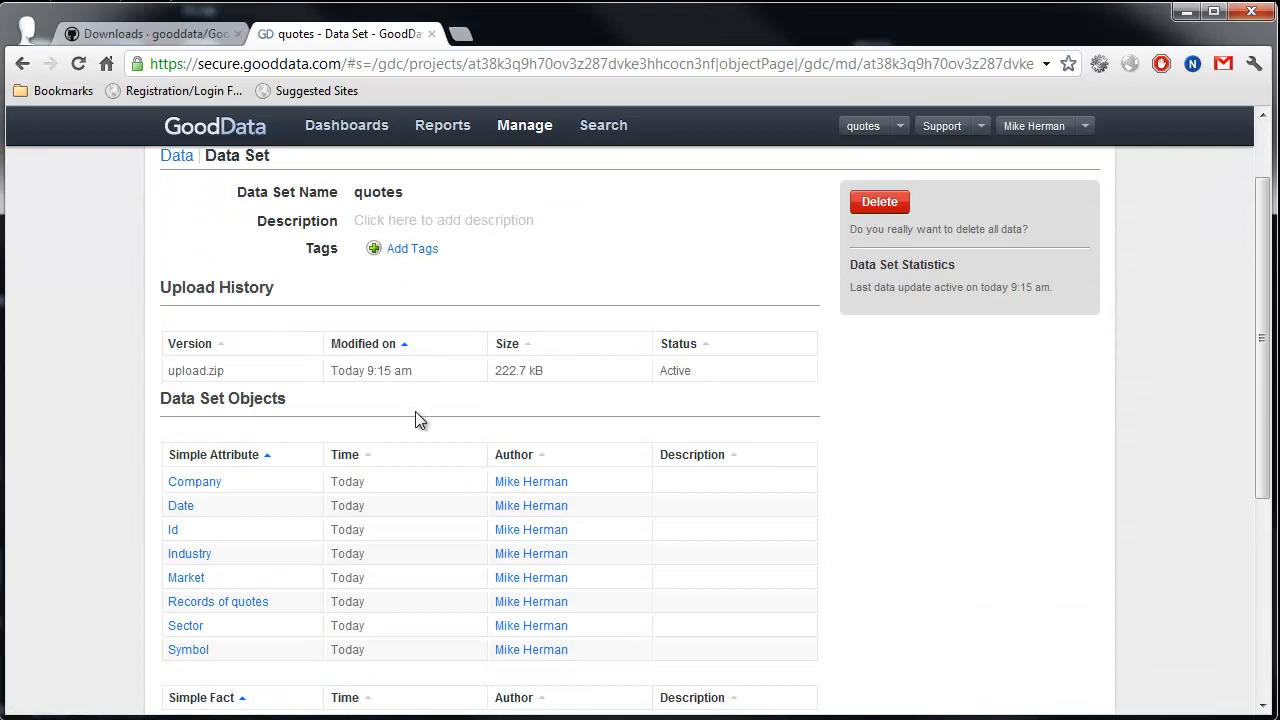
scroll(418, 420, down, 2)
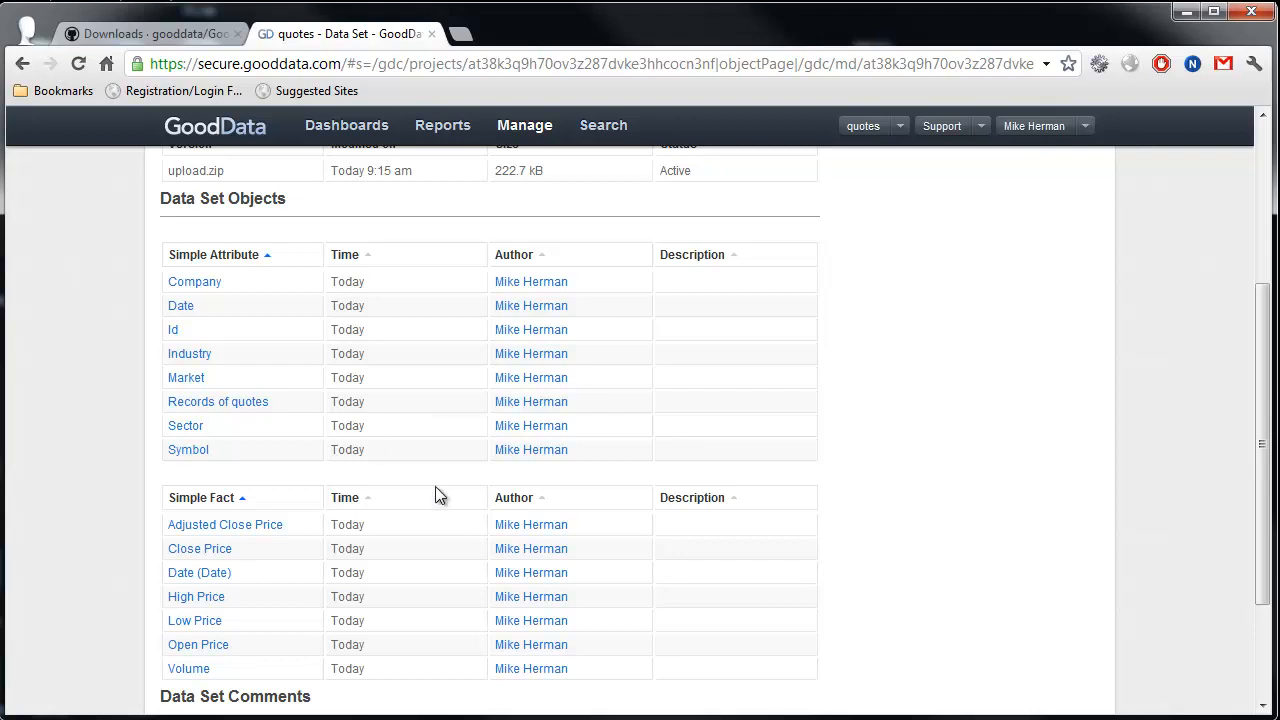
scroll(450, 477, up, 3)
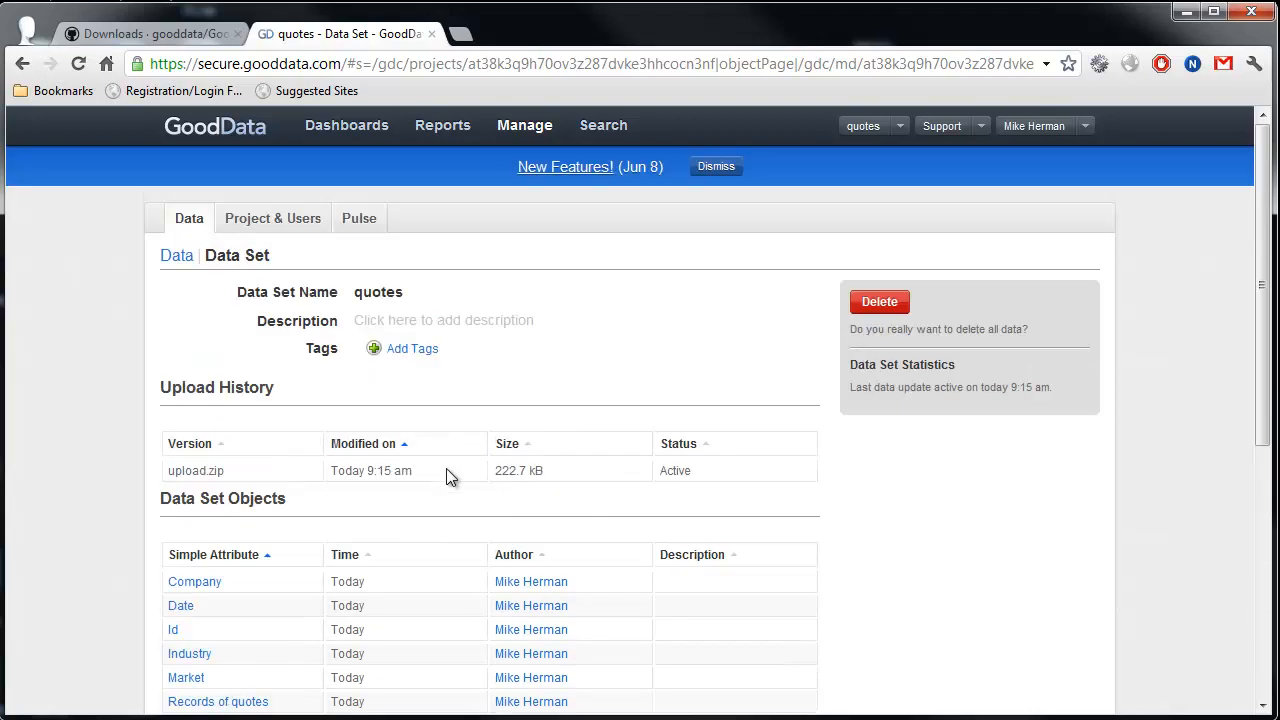
Open the Model diagram in the quotes project's data management area and examine its attributes and facts
click(538, 135)
click(196, 405)
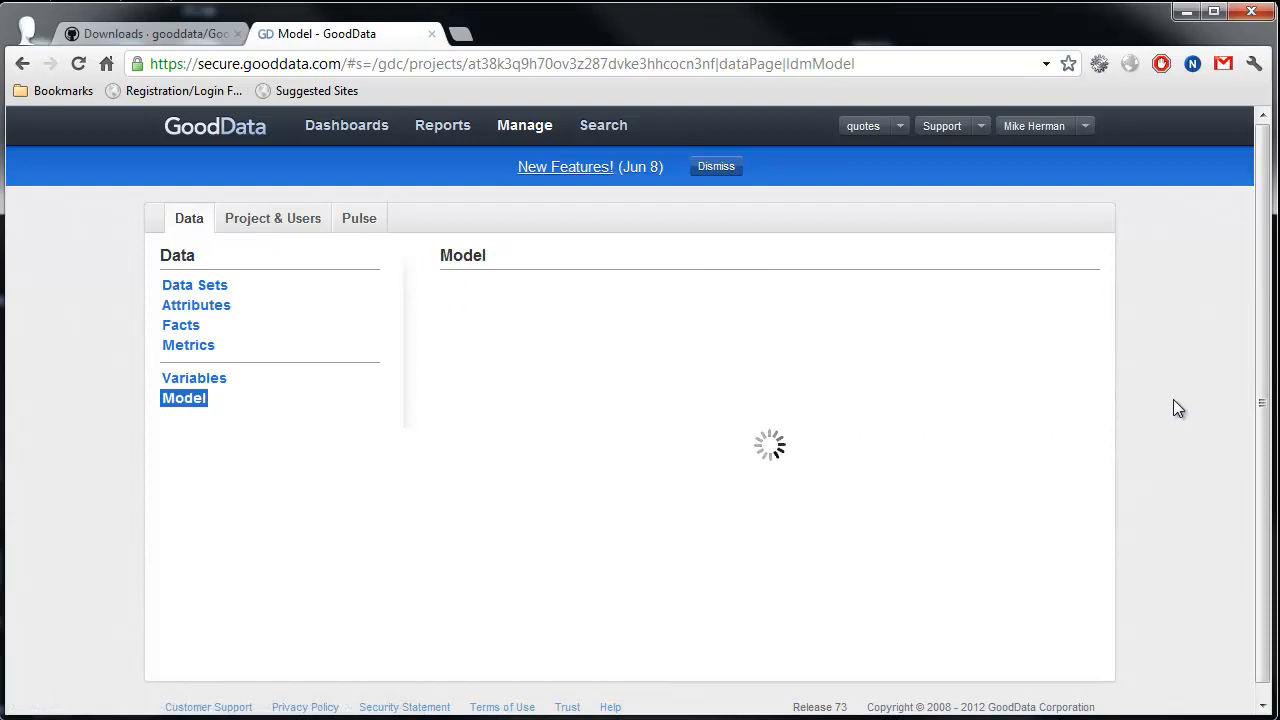
scroll(1173, 399, down, 1)
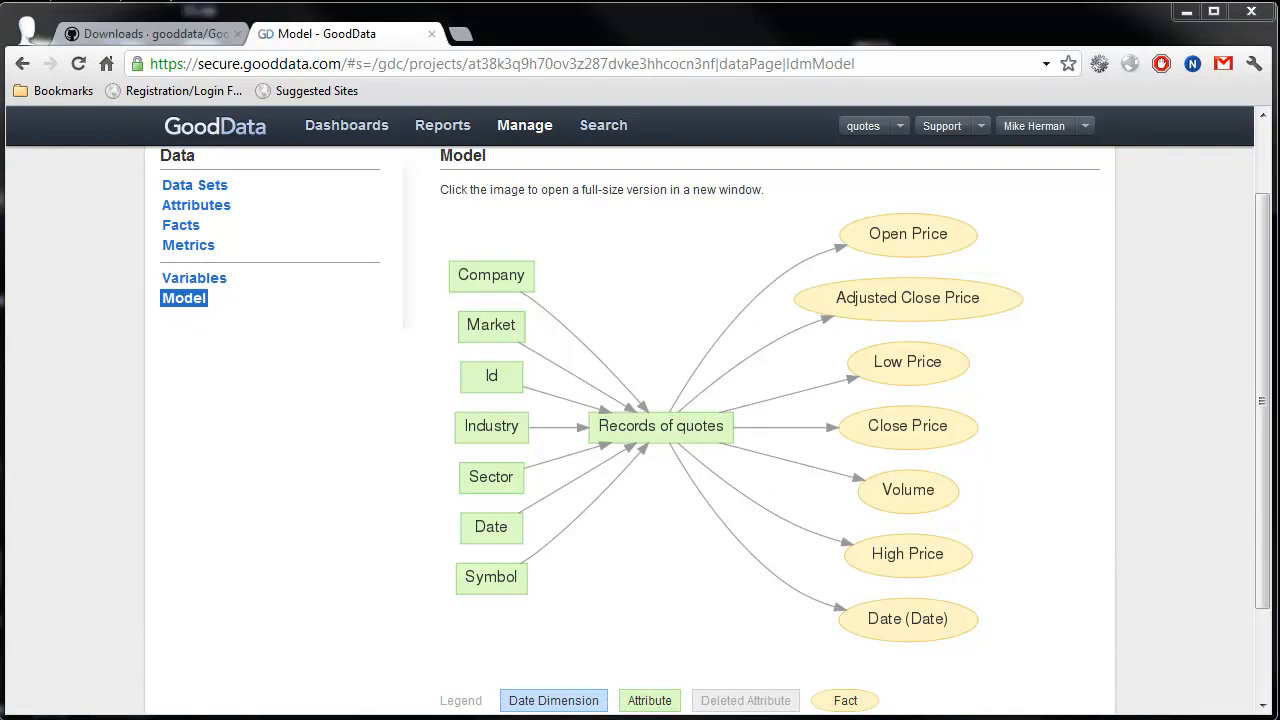
Switch back to the Excel workbook and bring the variables and the quotes row of the Main Dashboard sheet into view
key(alt+Tab)
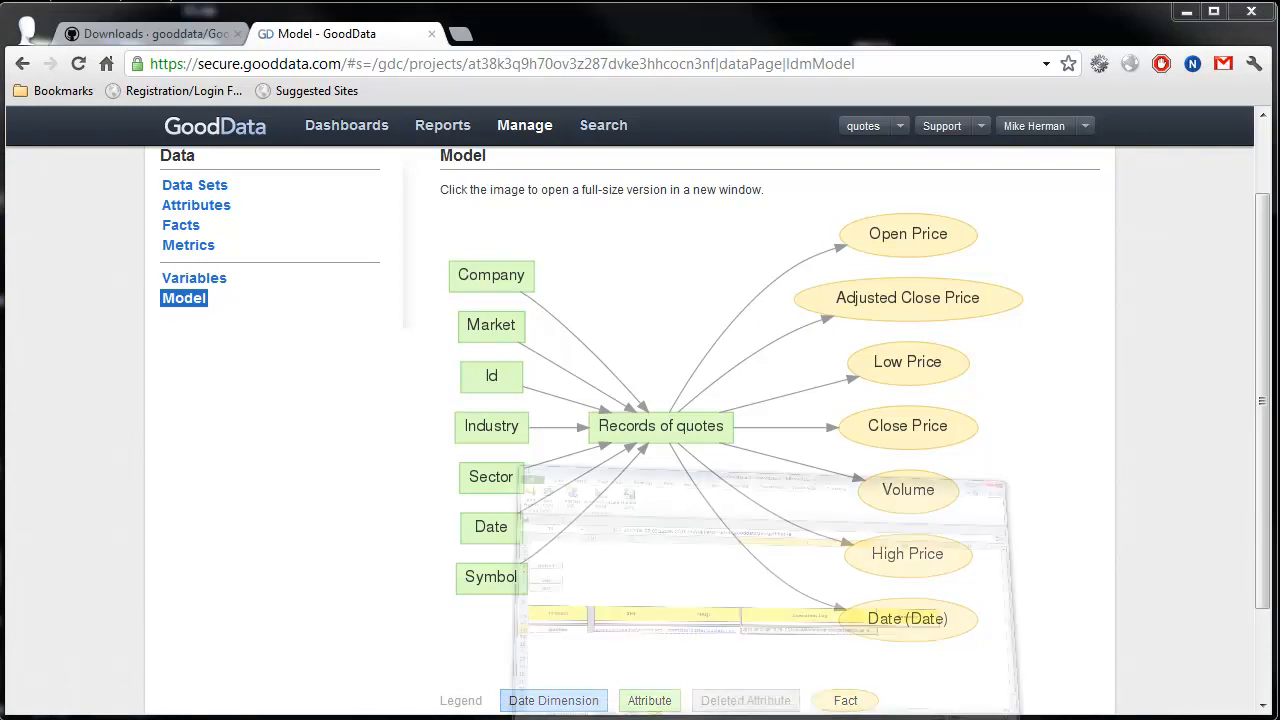
drag(1062, 654, 862, 672)
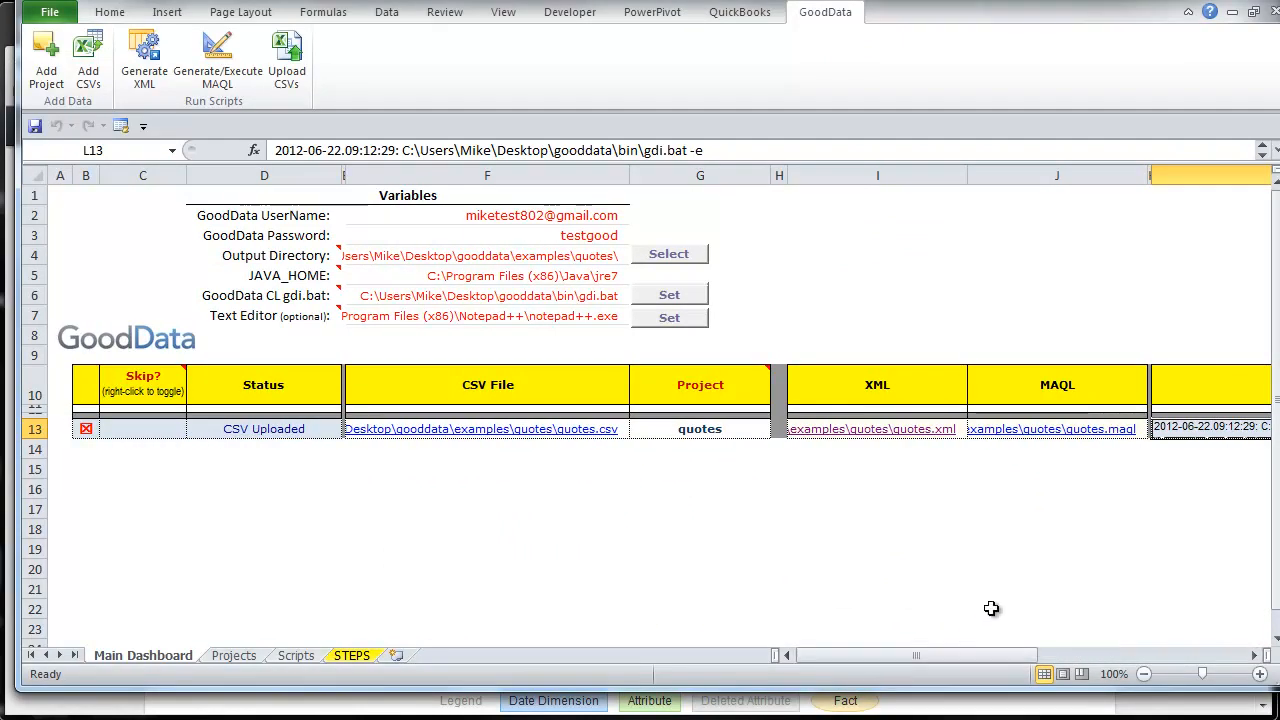